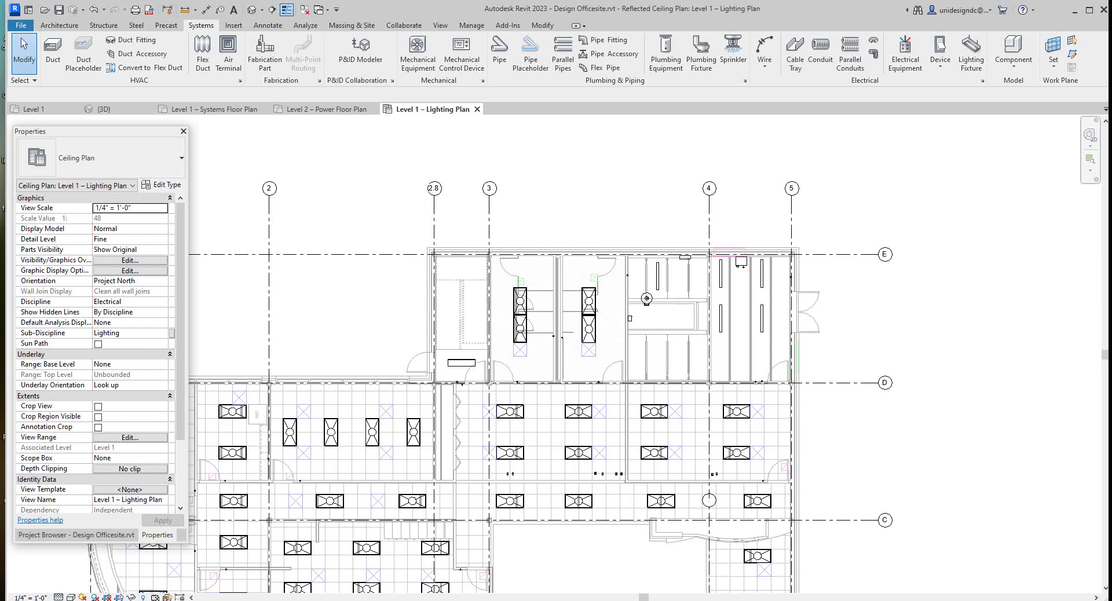
# Examine the Level 1 lighting plan, focusing on the fixtures and equipment in the rooms between grids 2.8 and 5.
pyautogui.scroll(3, 703, 243)
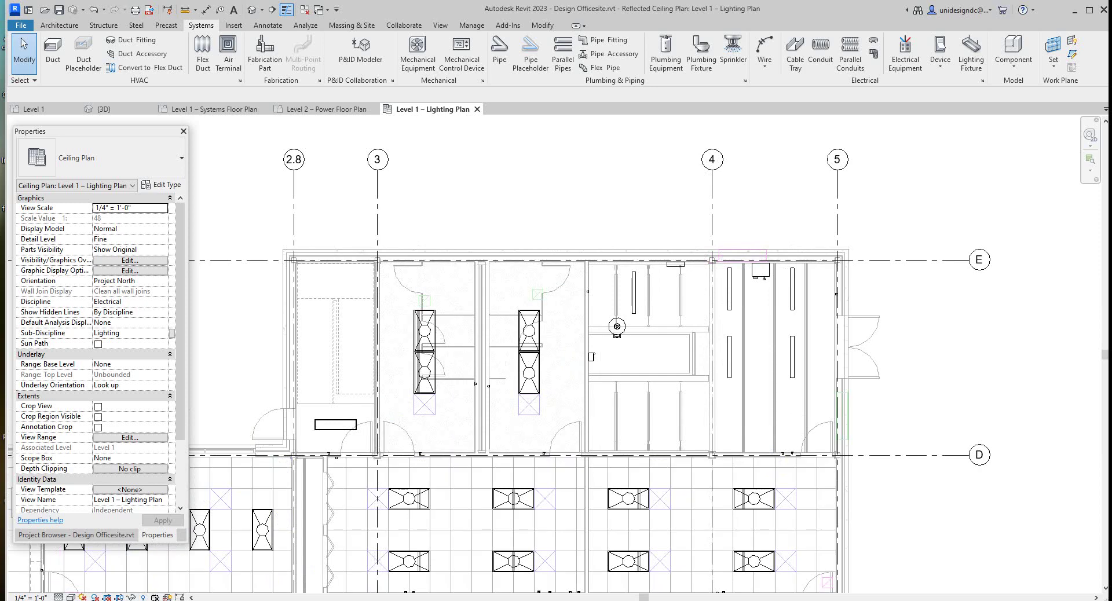
pyautogui.scroll(-1, 684, 325)
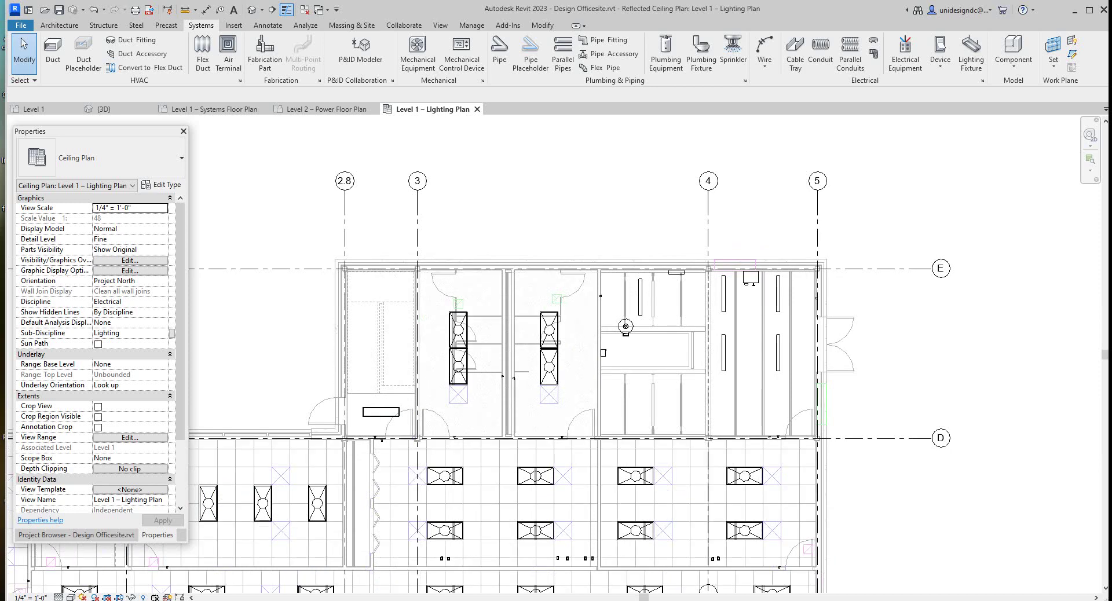
pyautogui.scroll(-1, 554, 326)
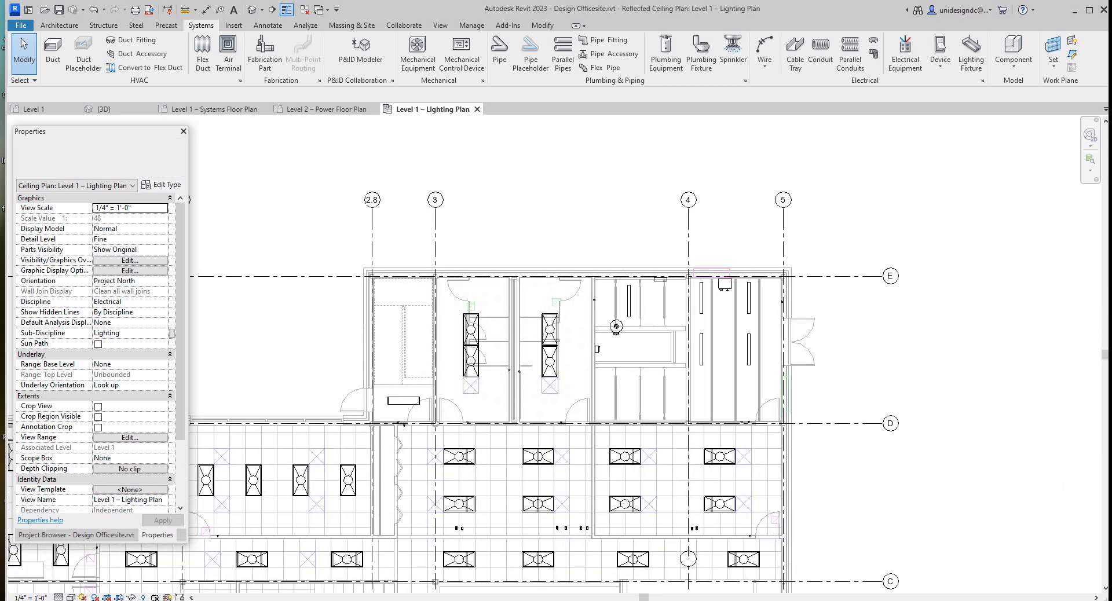
pyautogui.scroll(2, 577, 358)
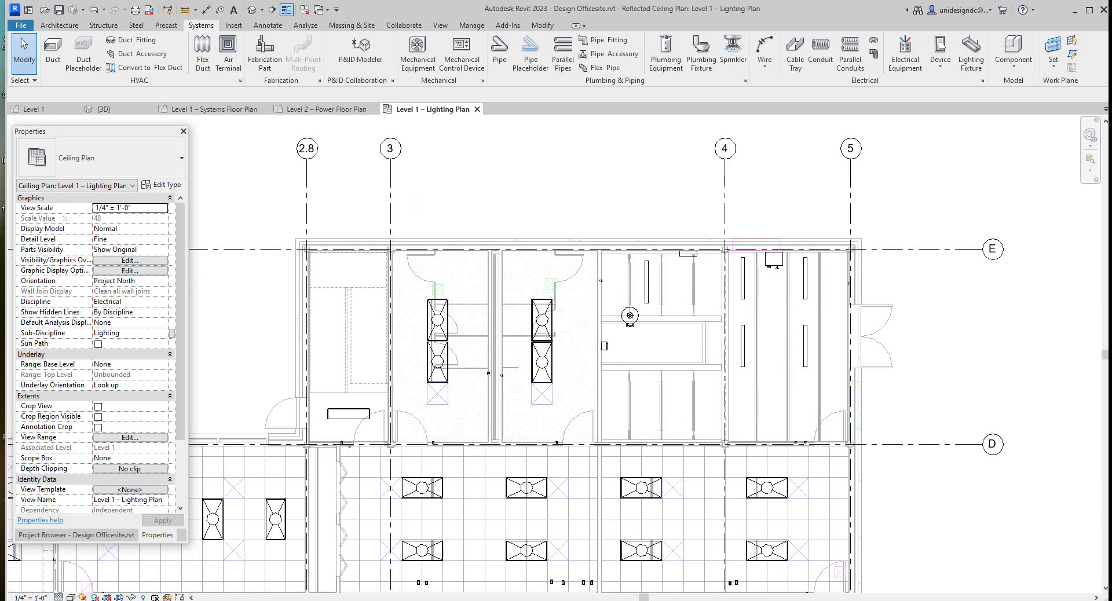
pyautogui.scroll(2, 764, 274)
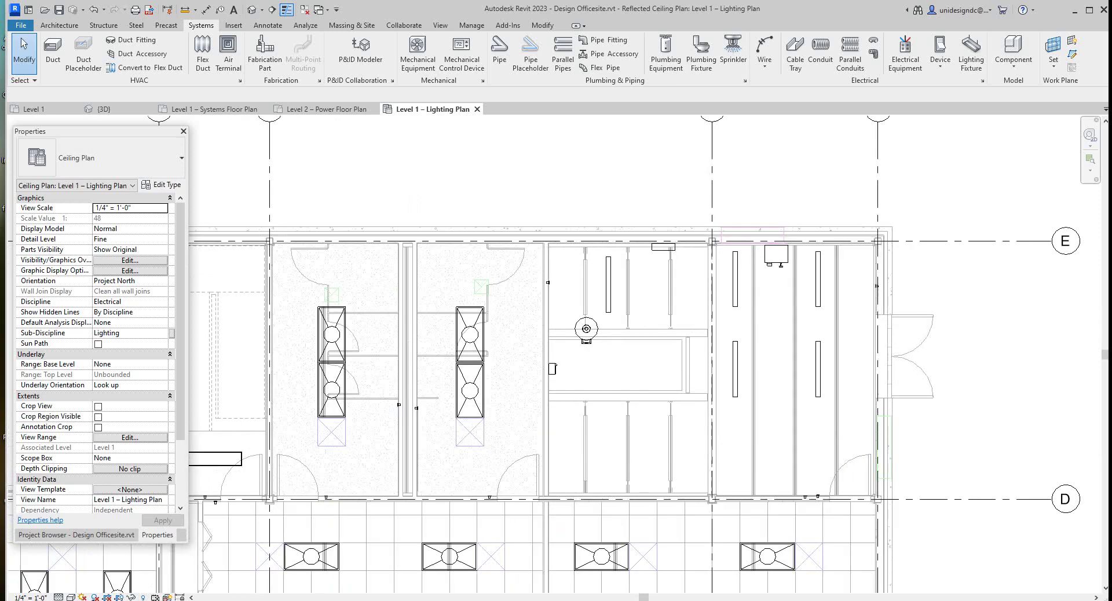
pyautogui.scroll(-1, 744, 266)
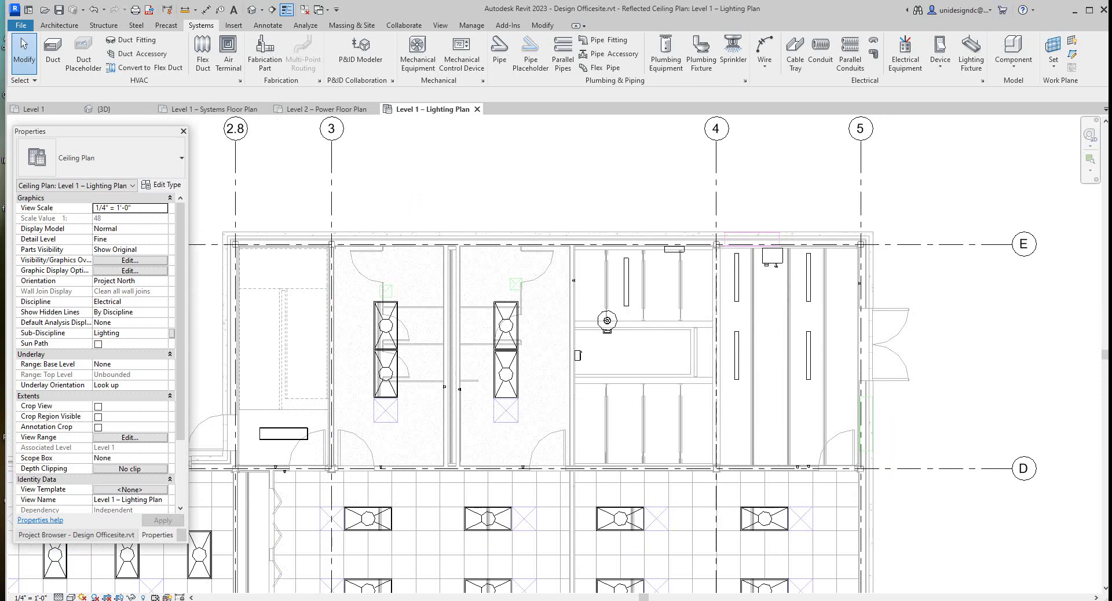
pyautogui.click(76, 534)
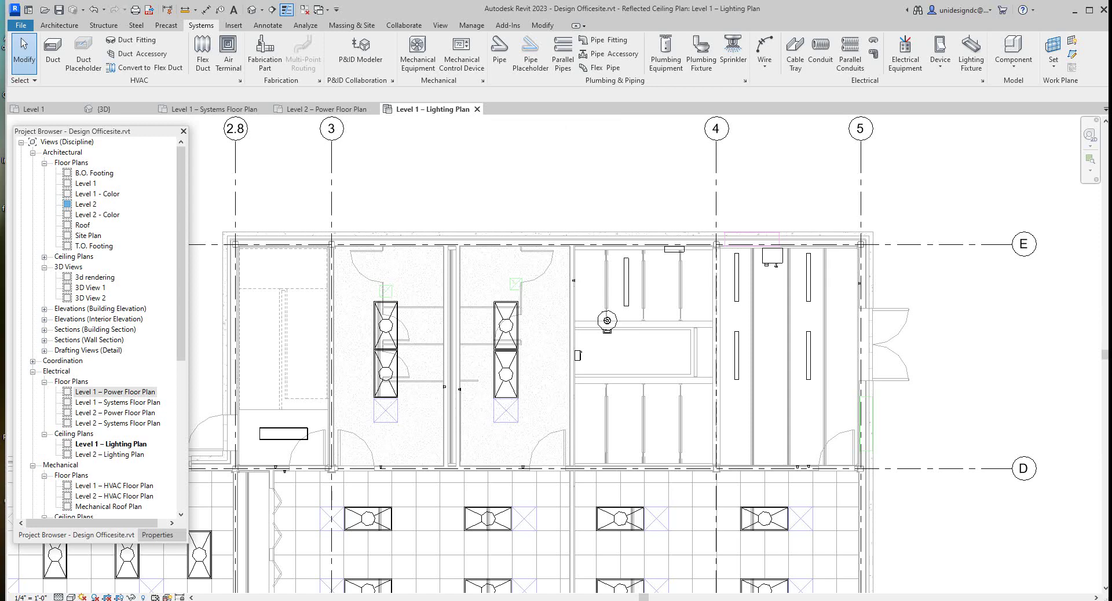
pyautogui.scroll(2, 769, 253)
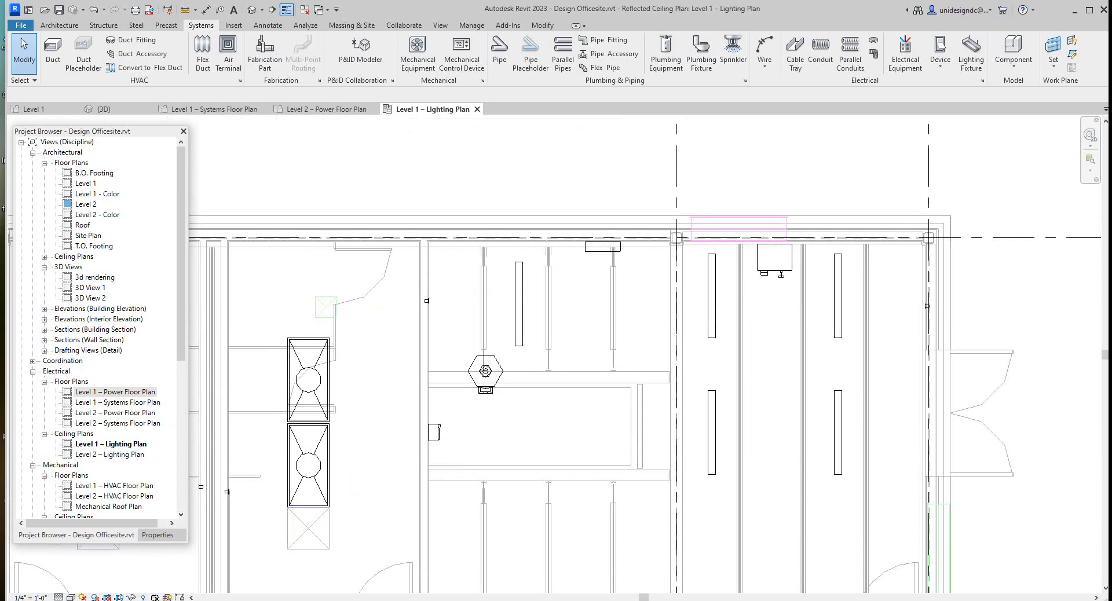
pyautogui.scroll(-3, 787, 255)
pyautogui.scroll(3, 771, 261)
pyautogui.scroll(-3, 788, 237)
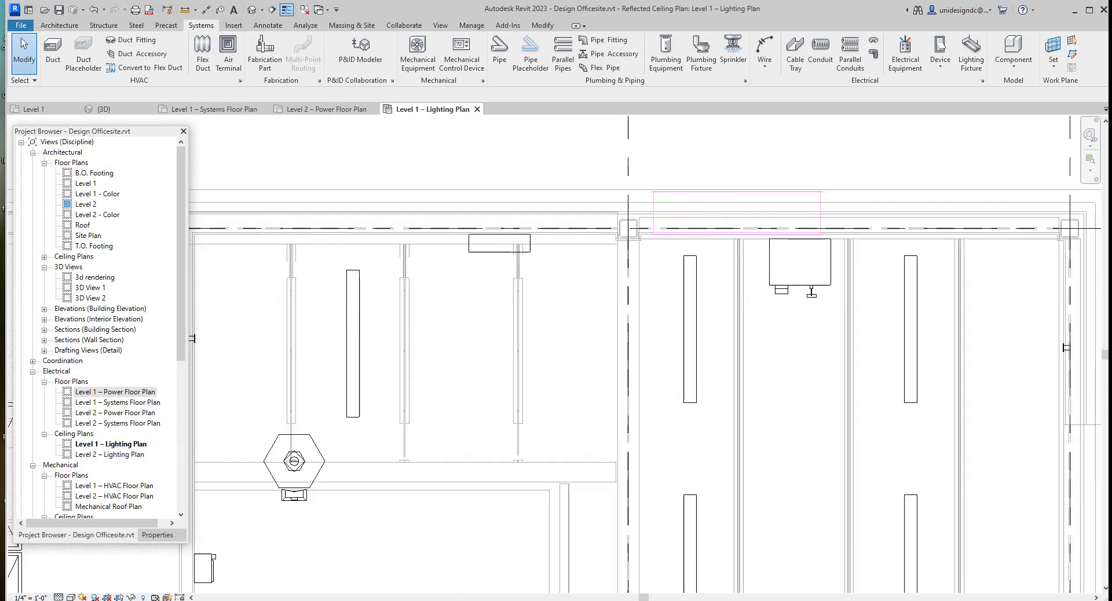
pyautogui.scroll(-2, 768, 240)
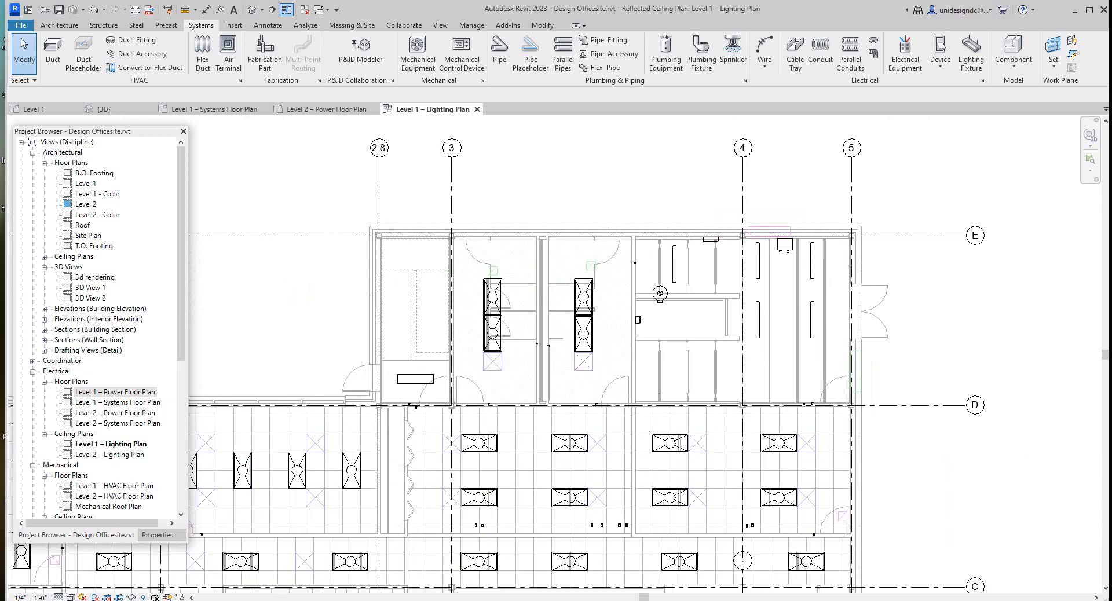
pyautogui.scroll(-5, 540, 446)
pyautogui.scroll(6, 459, 472)
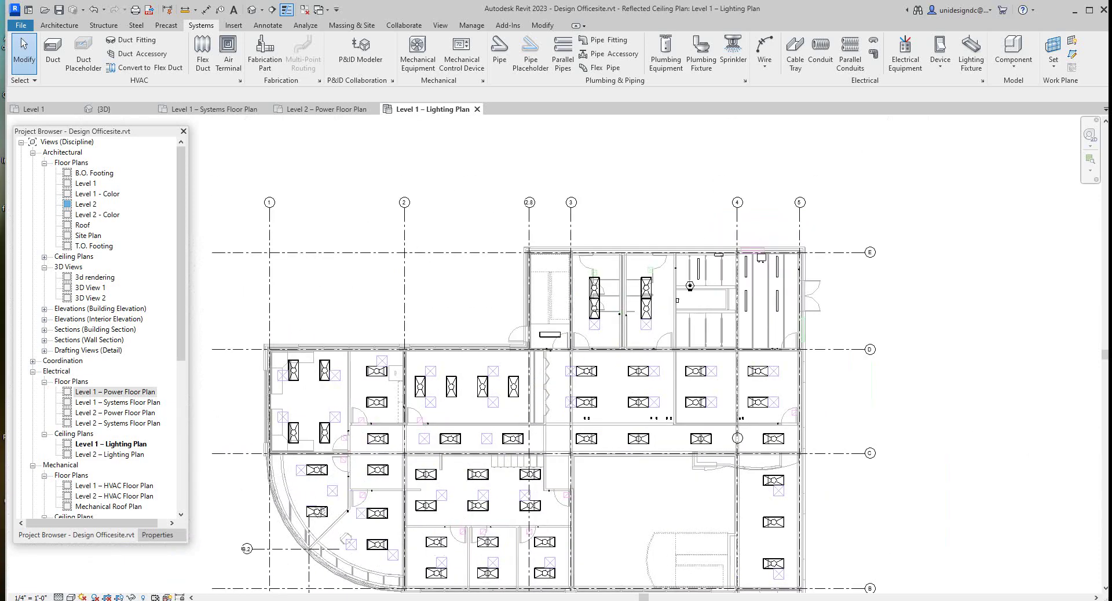
pyautogui.scroll(-3, 732, 201)
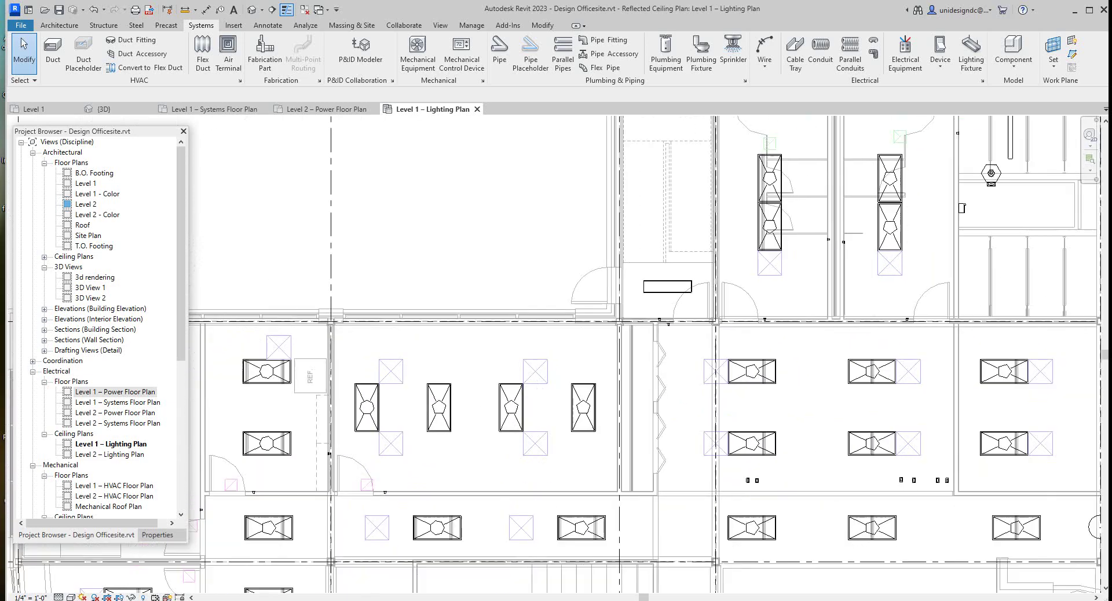
pyautogui.scroll(3, 950, 136)
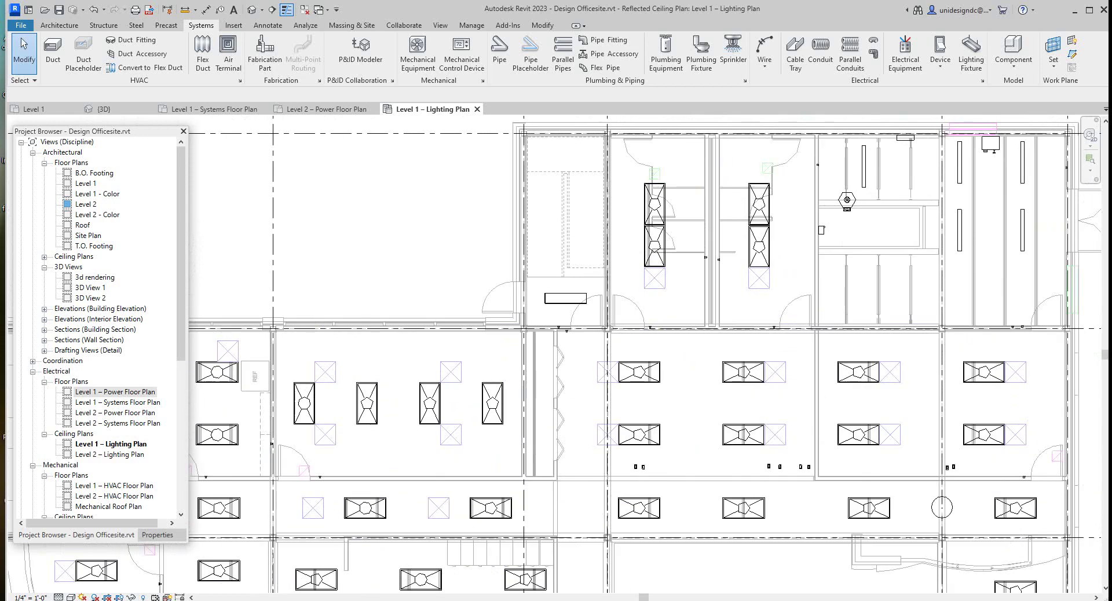
pyautogui.scroll(-4, 860, 290)
pyautogui.scroll(5, 939, 187)
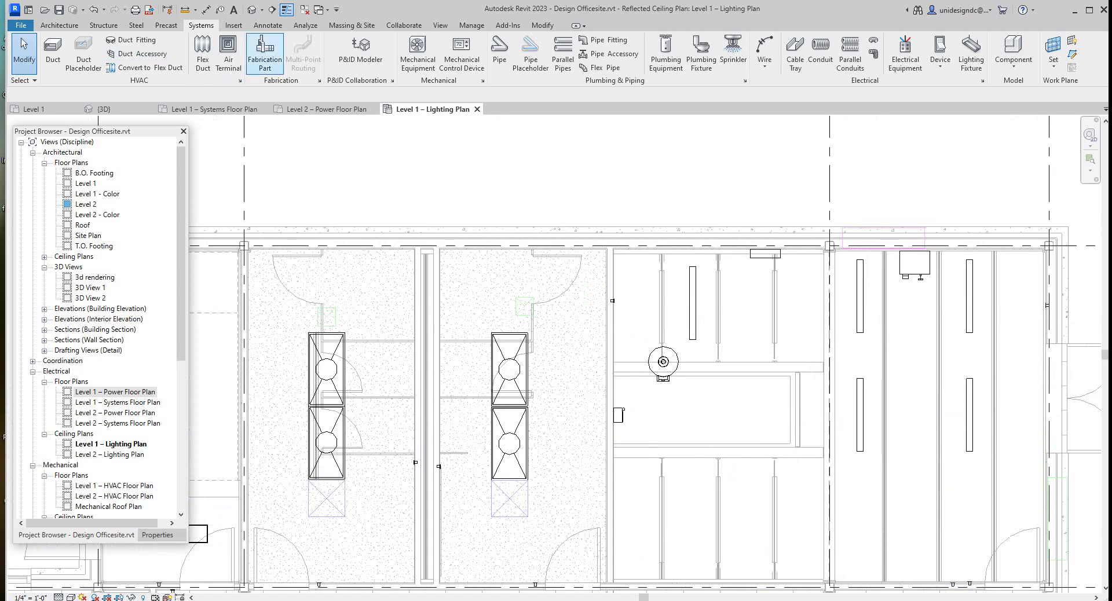
pyautogui.scroll(-2, 500, 196)
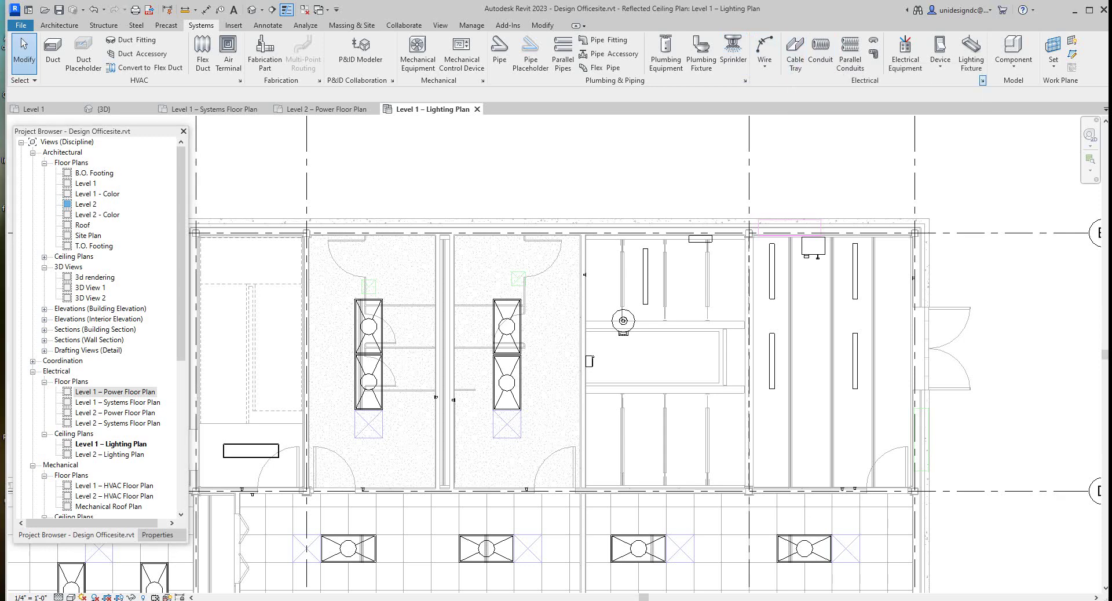
# Review the available cable tray sizes in the Electrical Settings, leaving the settings as they are.
pyautogui.click(983, 81)
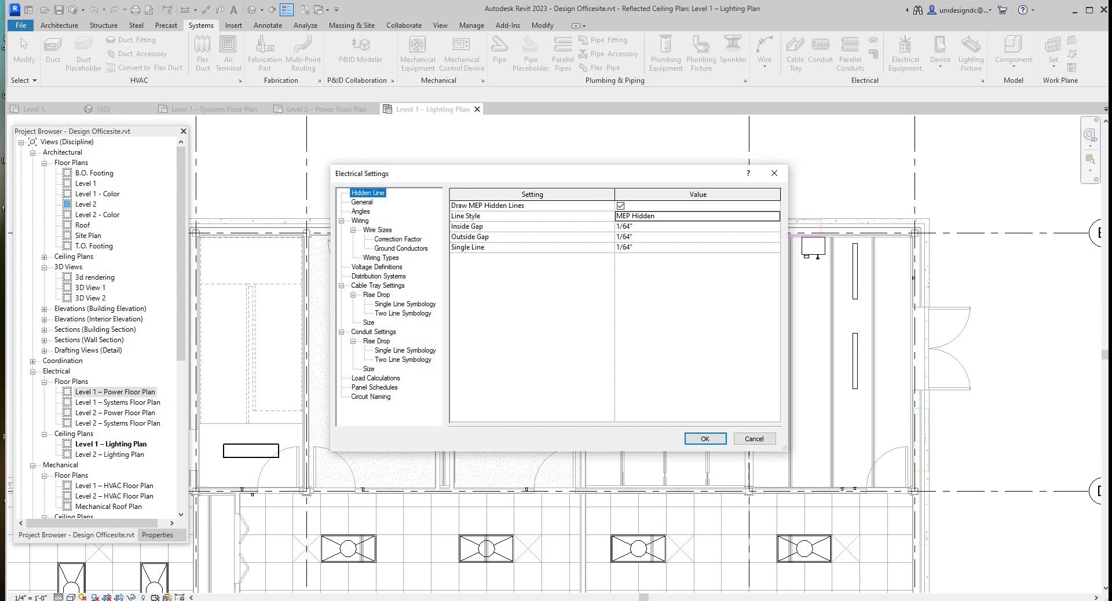
pyautogui.click(368, 323)
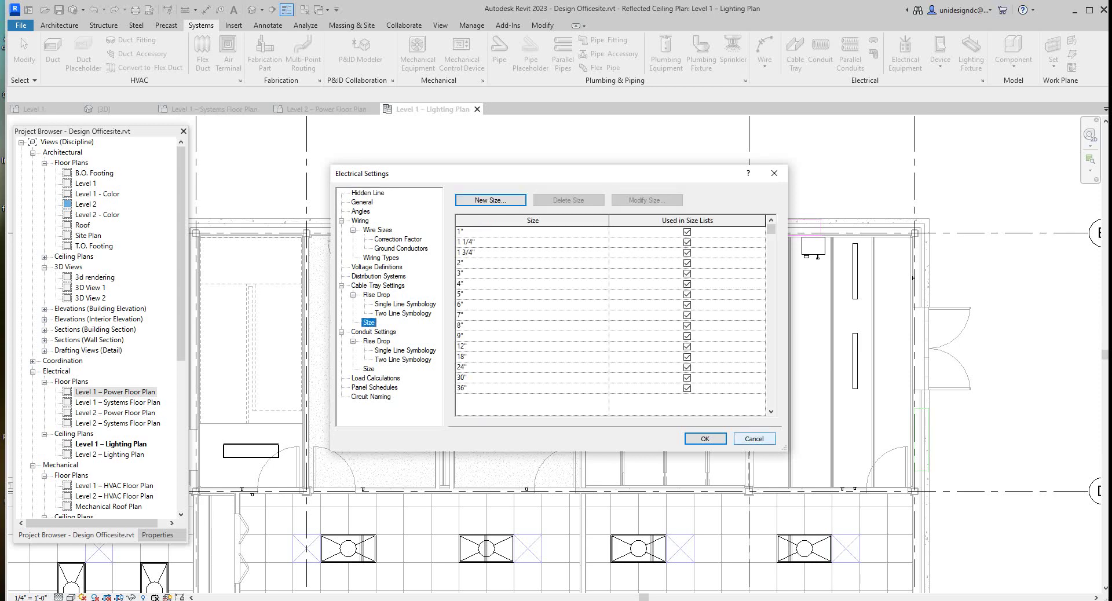
pyautogui.click(755, 438)
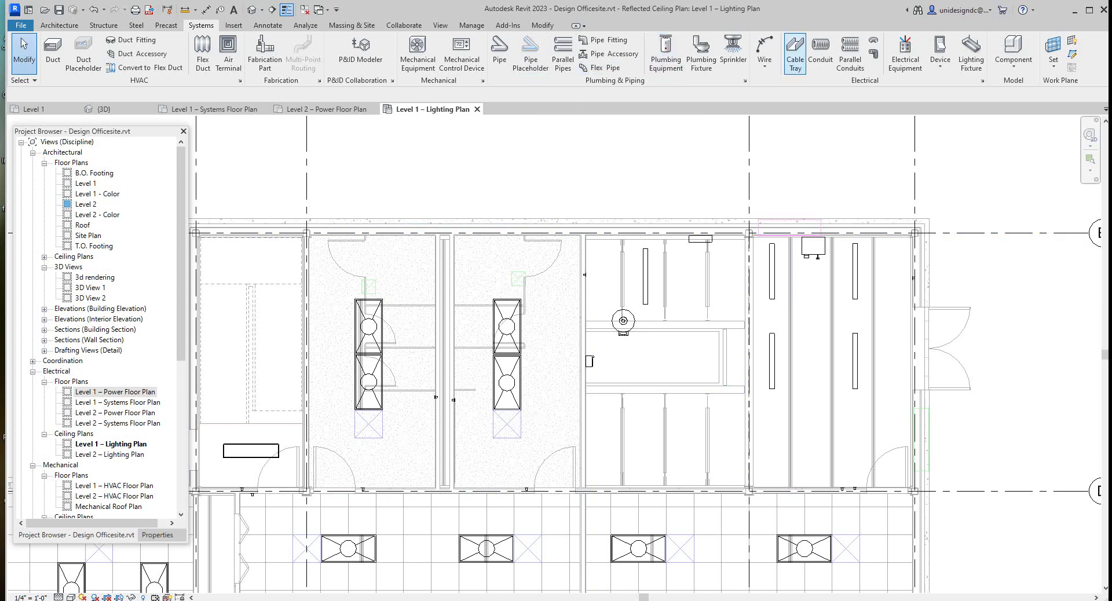
# Set up a new Ladder Cable Tray with fittings, 12" wide and 4" high, at a middle elevation of 9' 0".
pyautogui.click(795, 52)
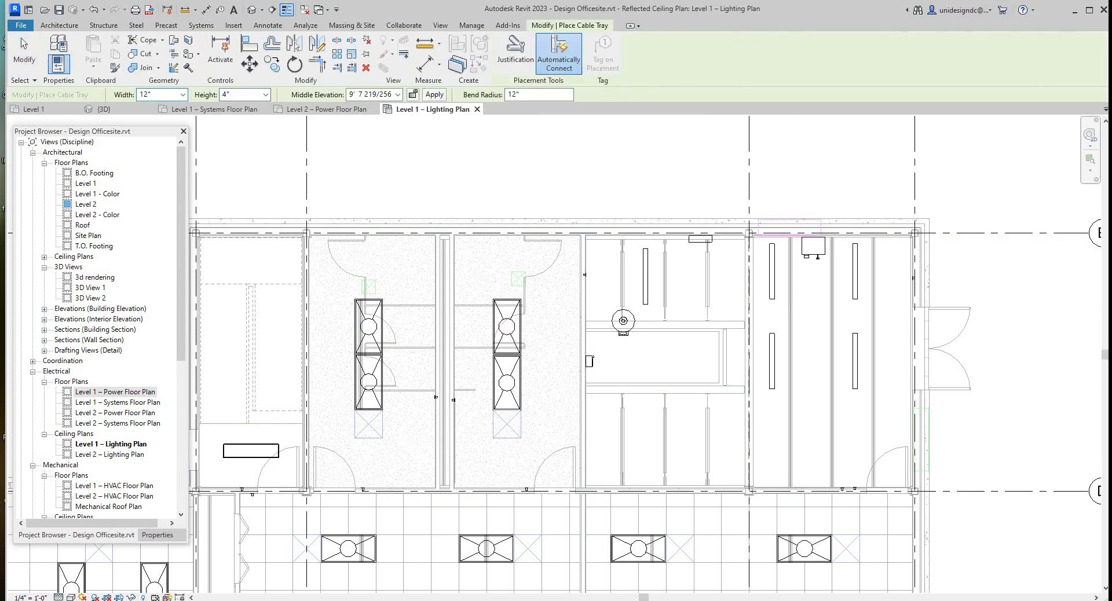
pyautogui.click(157, 534)
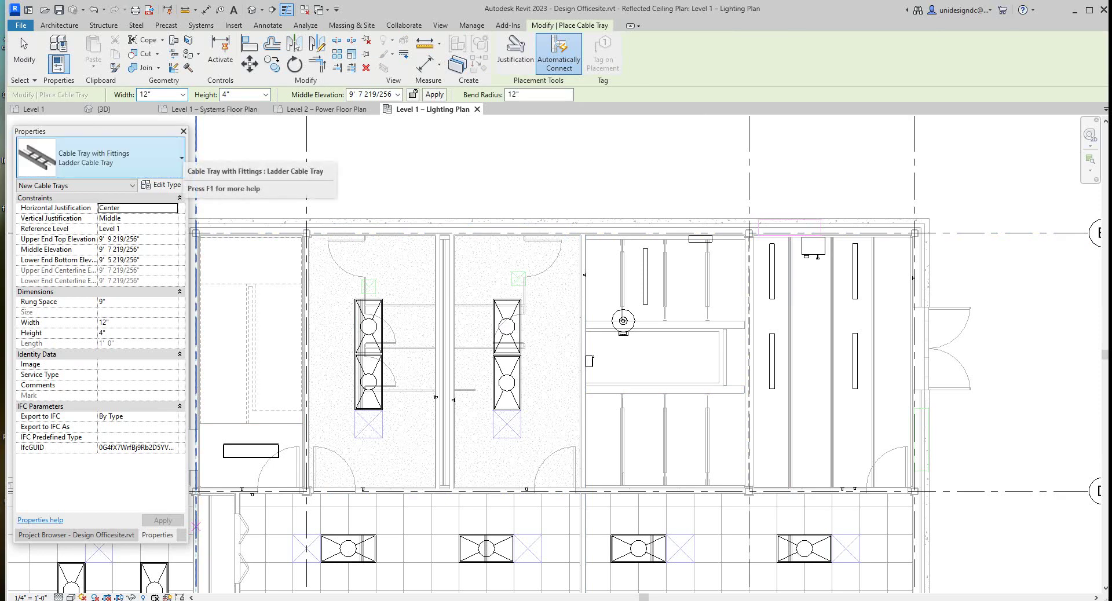
pyautogui.click(181, 157)
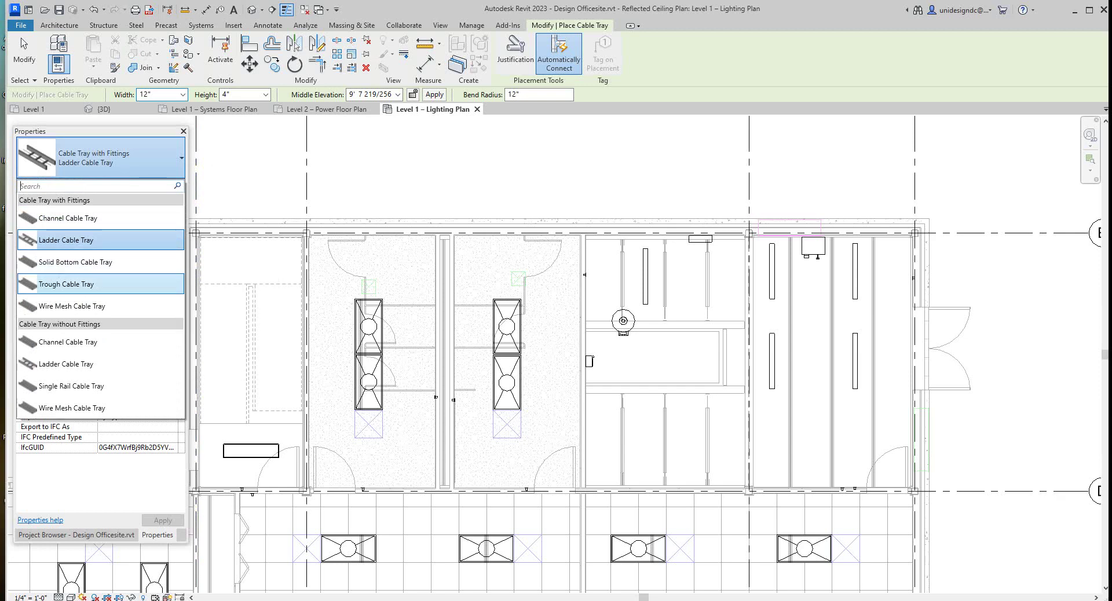
pyautogui.click(397, 94)
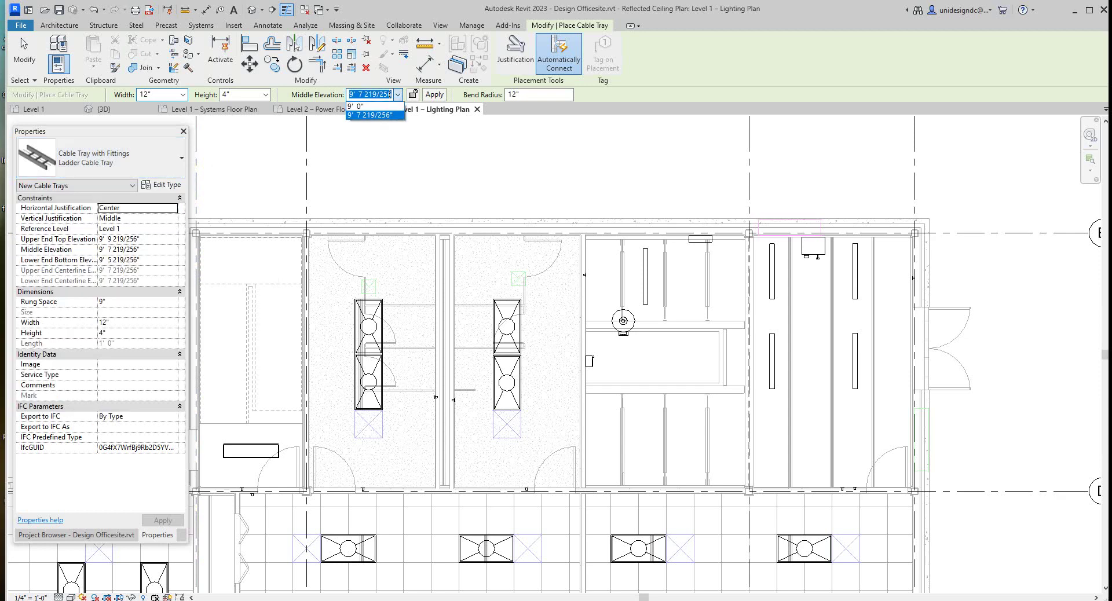
pyautogui.click(371, 106)
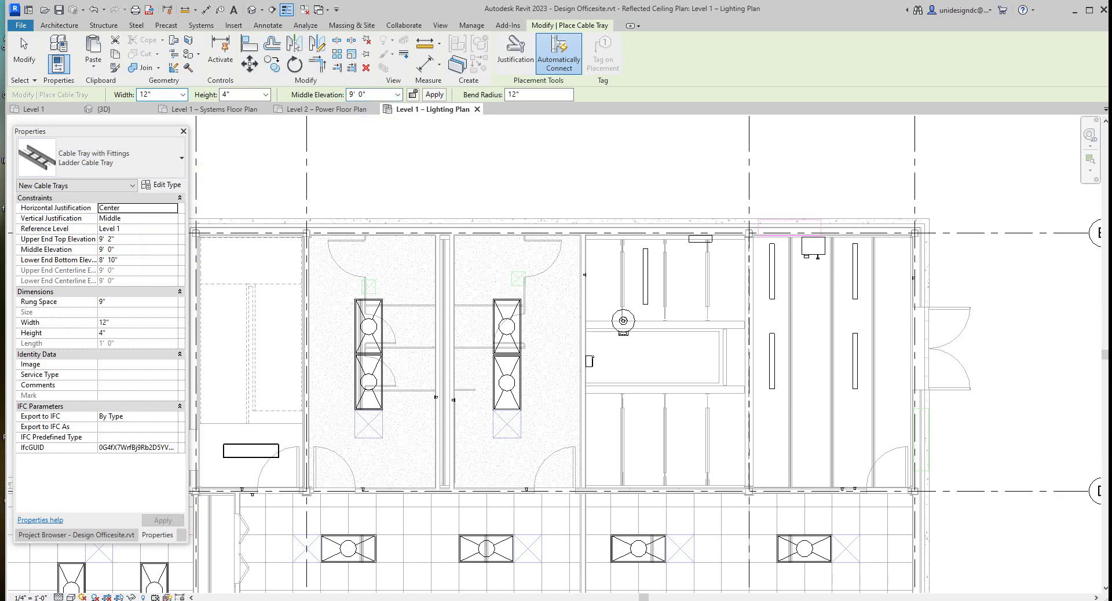
pyautogui.scroll(-4, 773, 292)
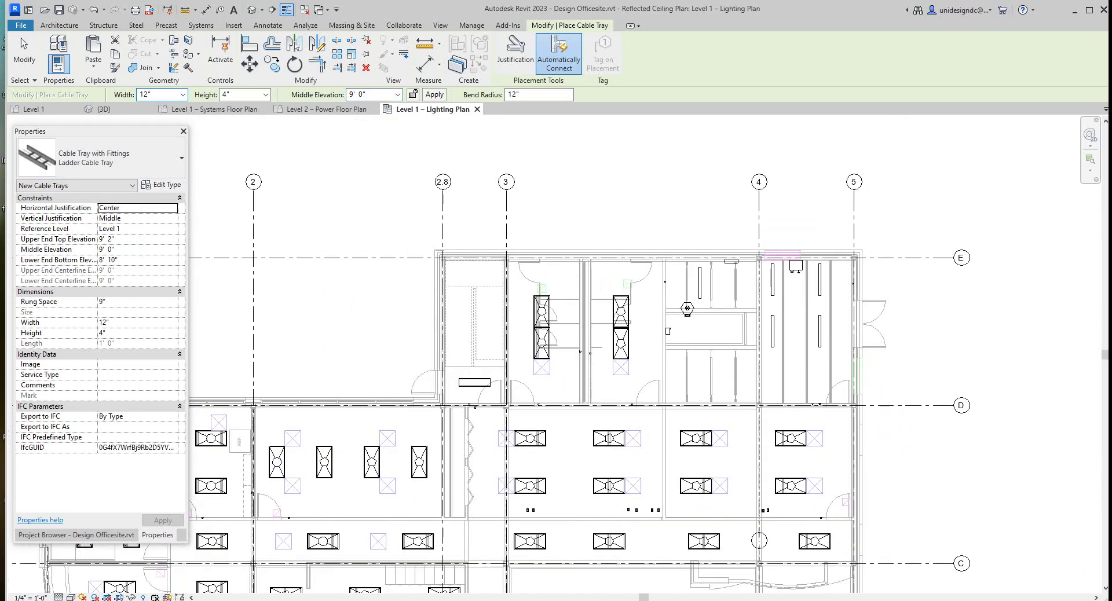
pyautogui.scroll(4, 788, 277)
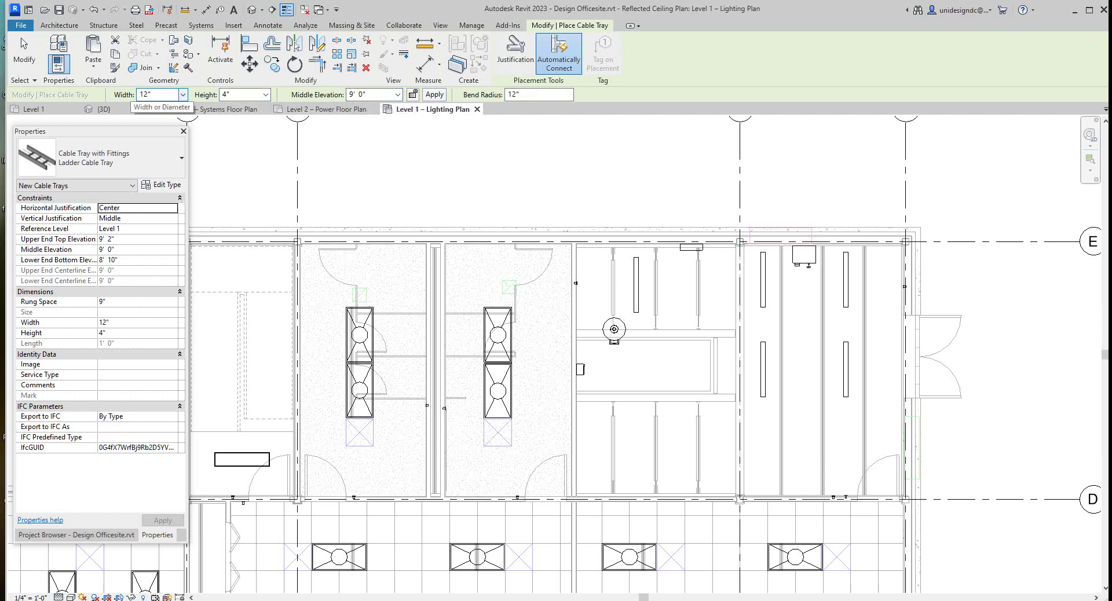
pyautogui.click(183, 94)
pyautogui.click(182, 95)
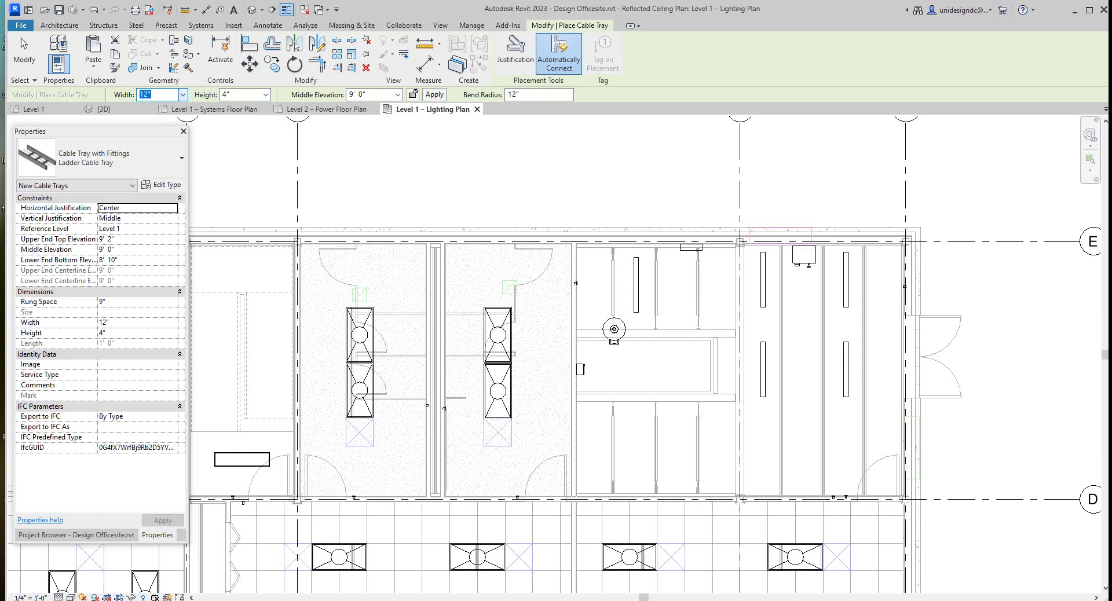
pyautogui.scroll(3, 847, 257)
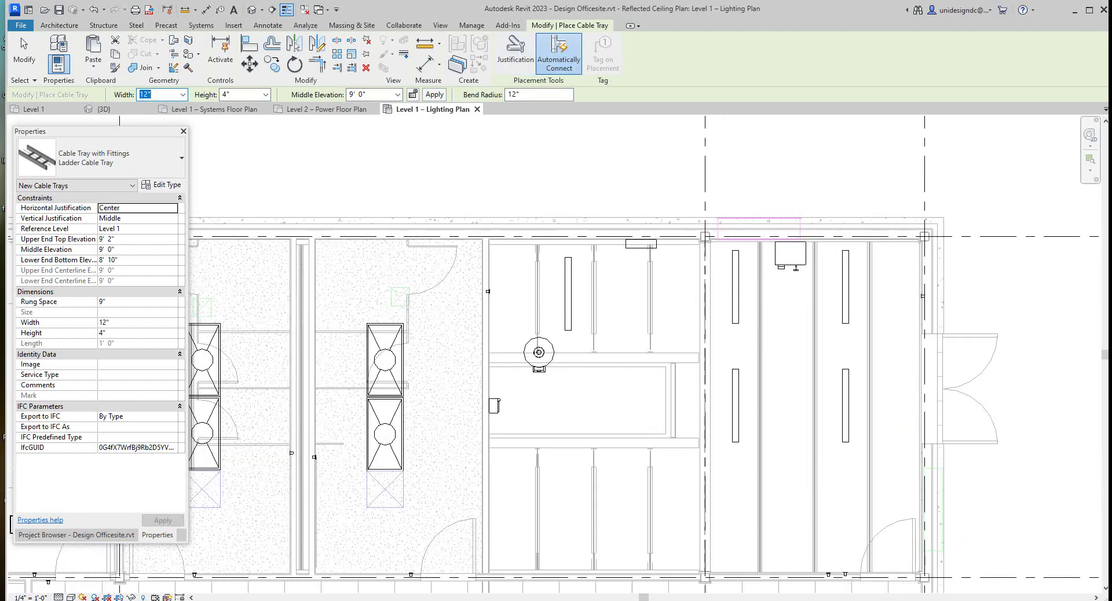
pyautogui.scroll(2, 811, 260)
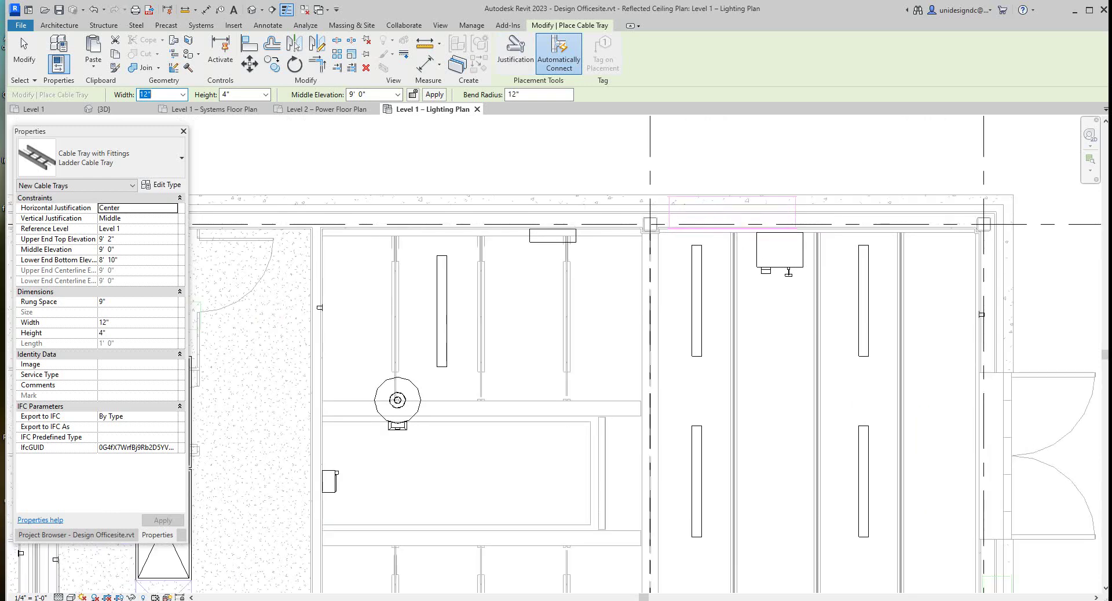
pyautogui.scroll(1, 798, 249)
pyautogui.click(772, 249)
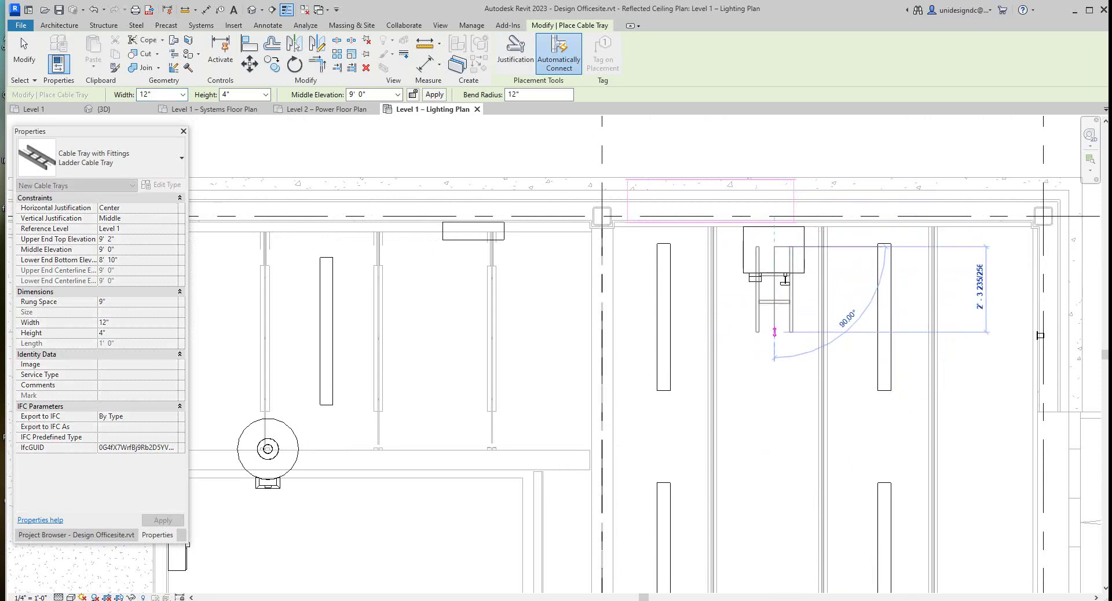
pyautogui.rightClick(775, 435)
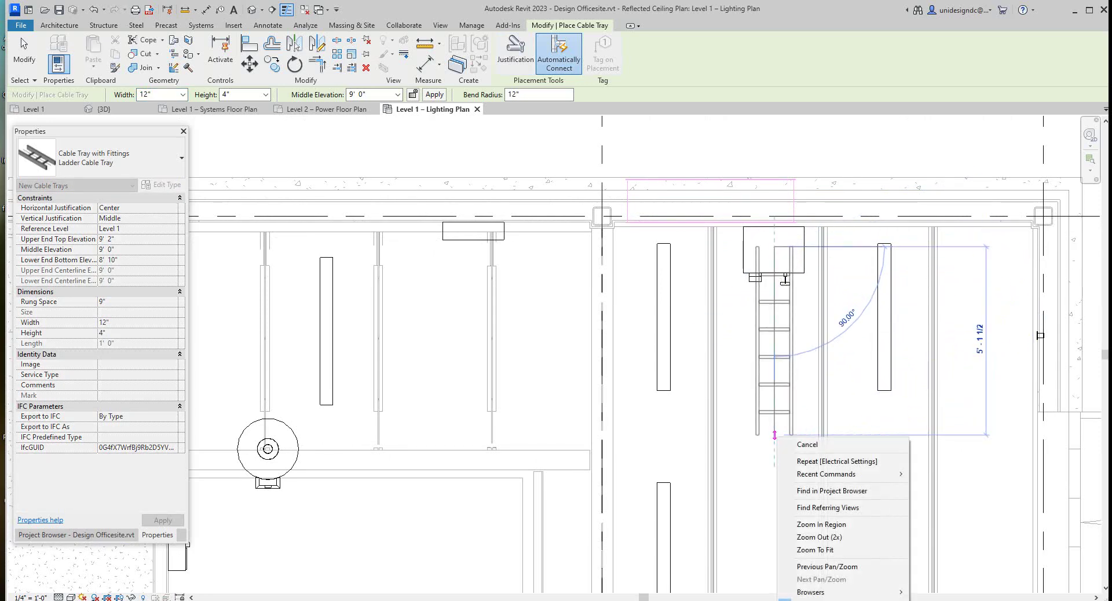
pyautogui.click(811, 444)
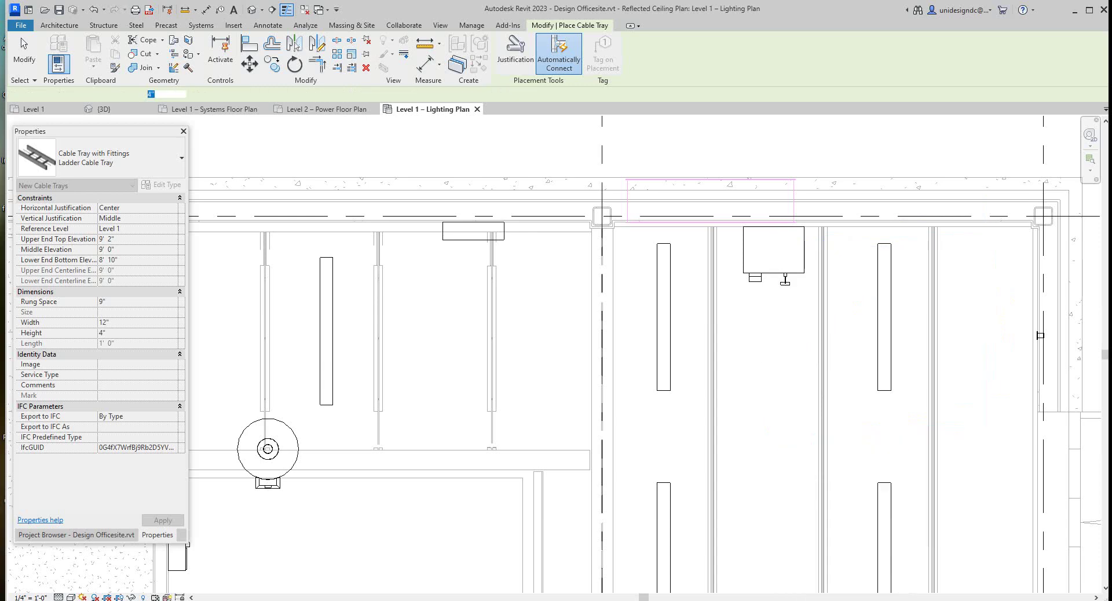
# Draw a ladder cable tray segment about 5'-6" long from the equipment box near grid E toward grid D, between grids 4 and 5.
pyautogui.click(772, 252)
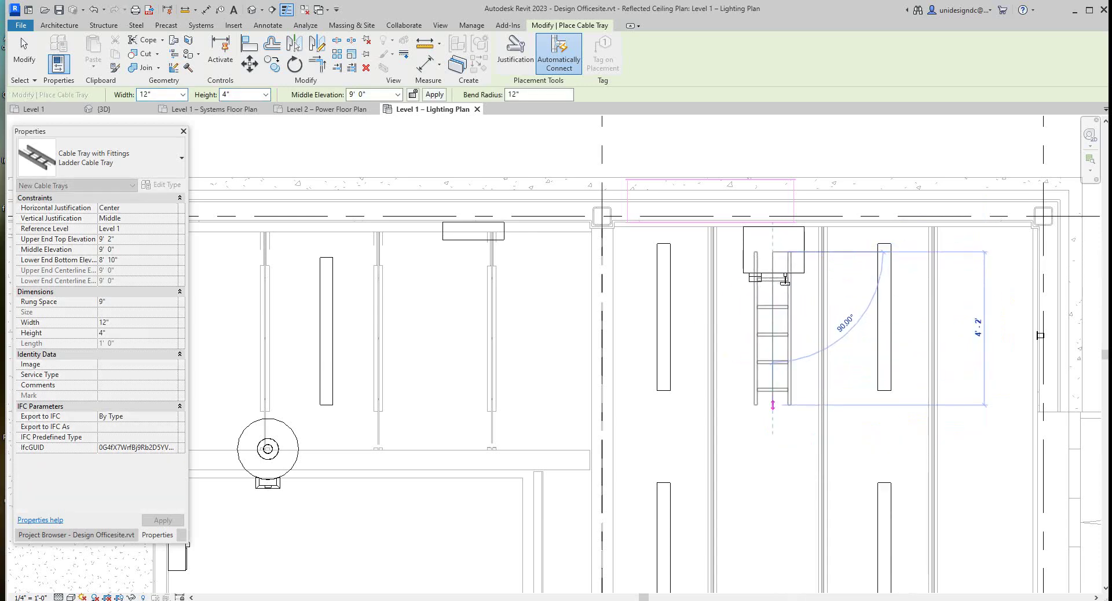
pyautogui.scroll(-3, 773, 398)
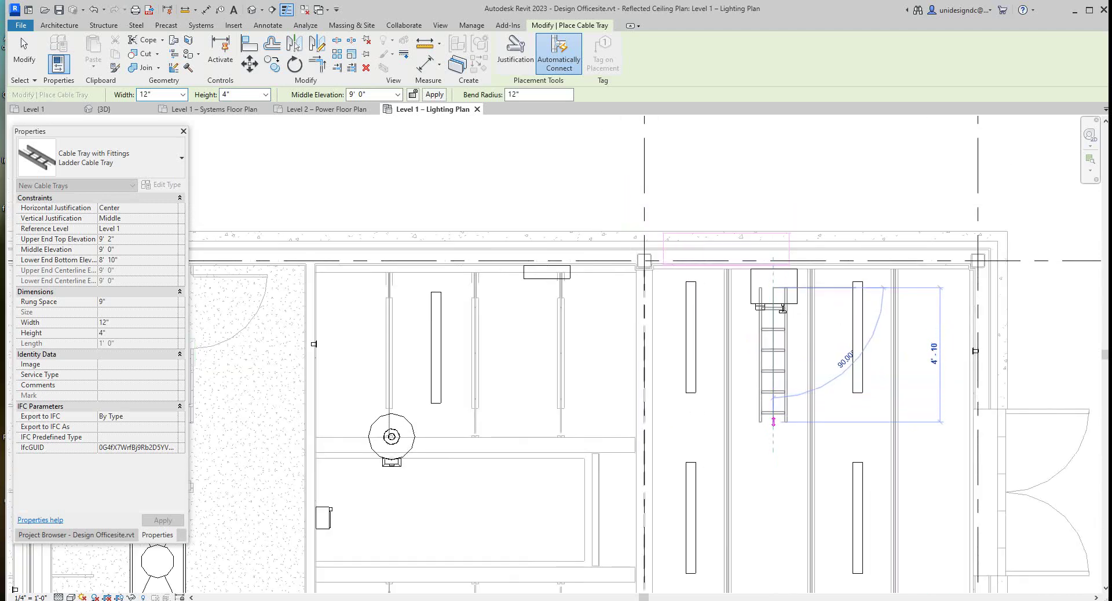
pyautogui.scroll(-3, 772, 440)
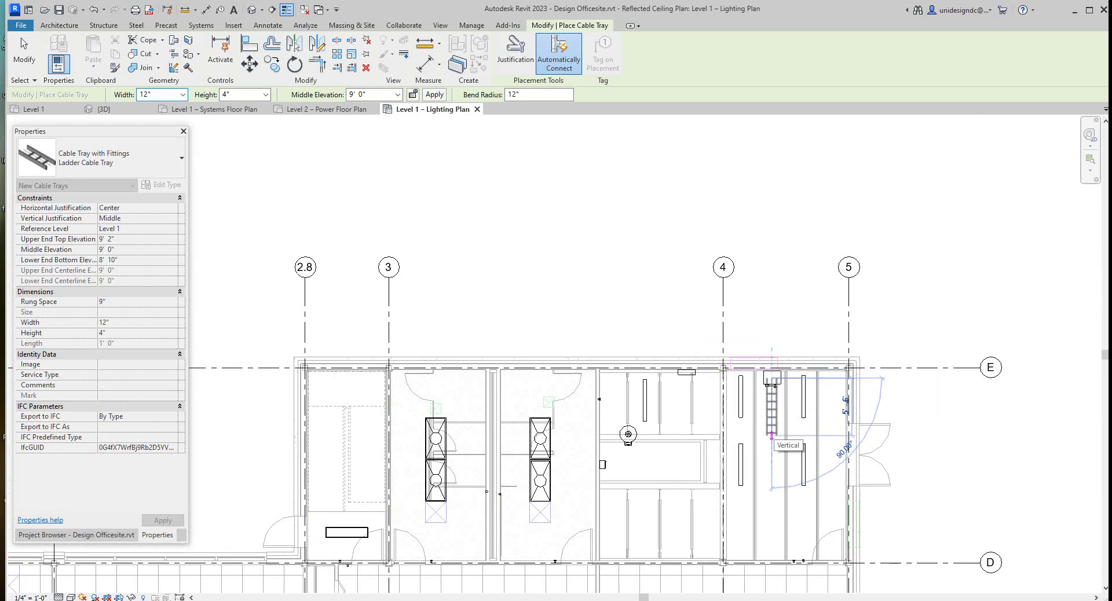
pyautogui.click(772, 436)
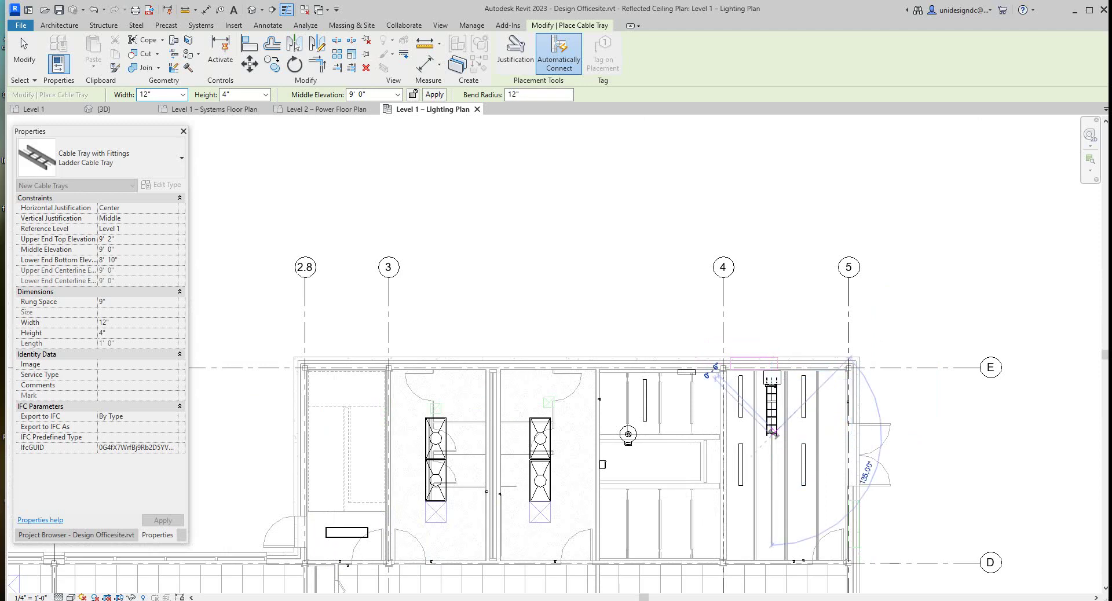
# End the ladder cable tray run after its first segment below the equipment box.
pyautogui.rightClick(823, 445)
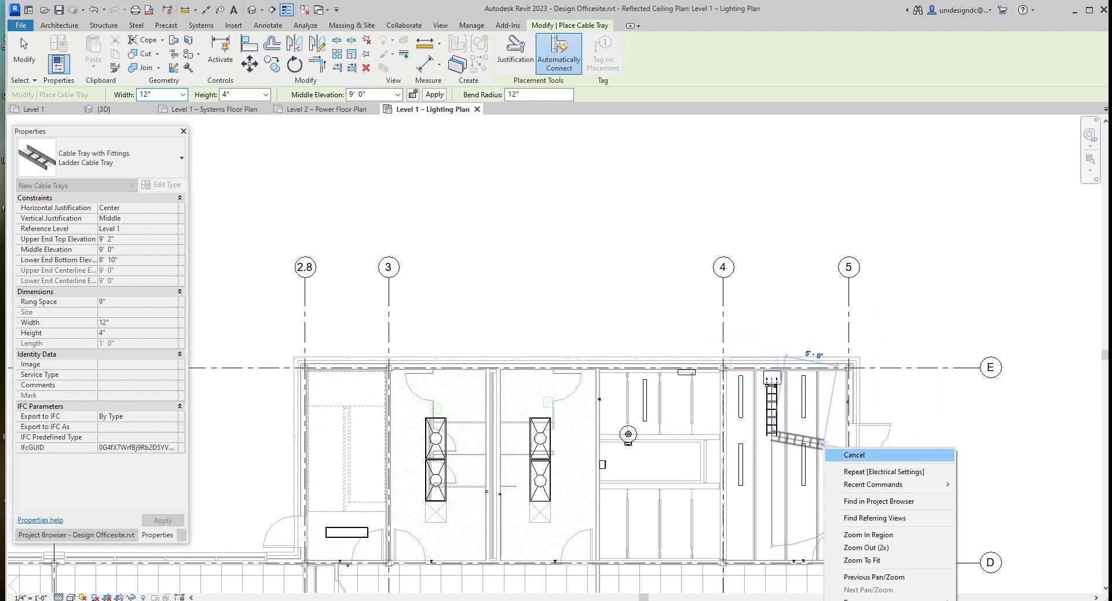
pyautogui.click(855, 455)
pyautogui.scroll(3, 833, 444)
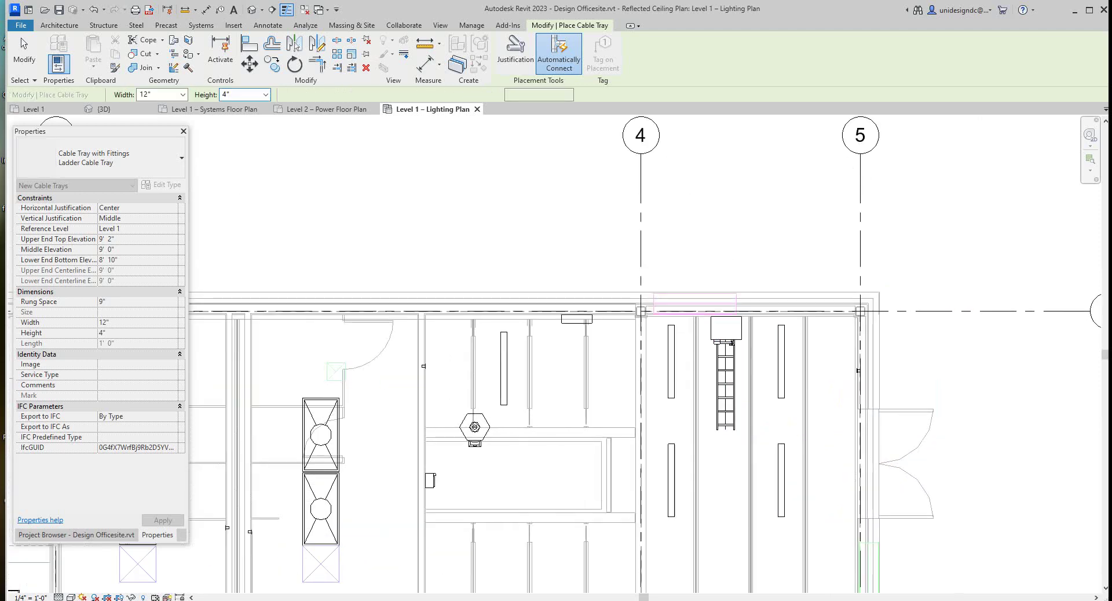
pyautogui.scroll(-1, 624, 257)
pyautogui.scroll(2, 771, 398)
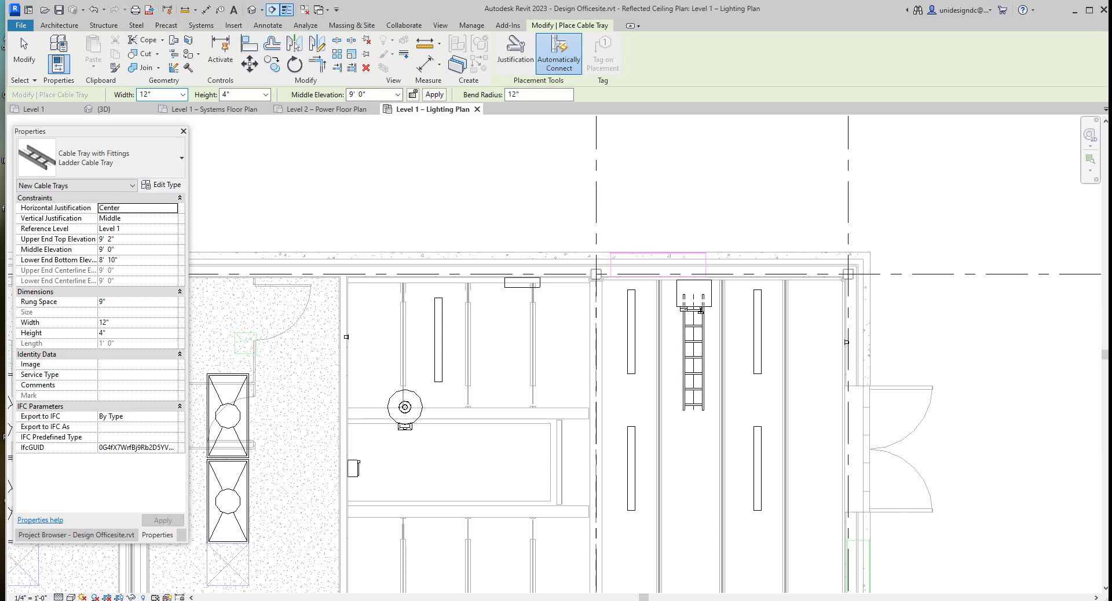
# Cut a wall section across grid E just inside grid 4, looking toward the equipment box and cable tray.
pyautogui.click(272, 10)
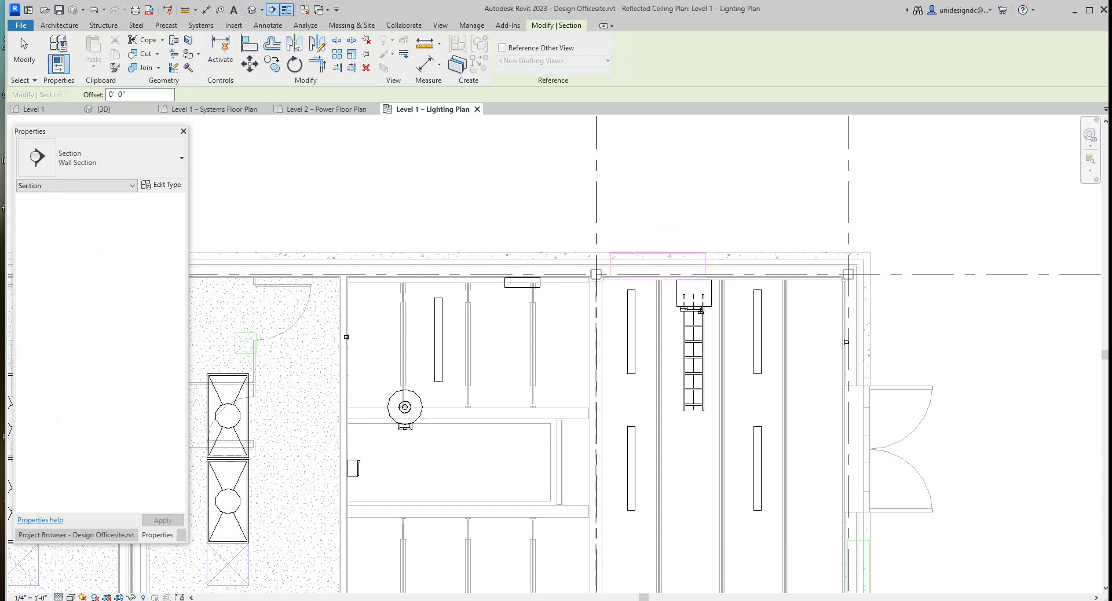
pyautogui.click(626, 225)
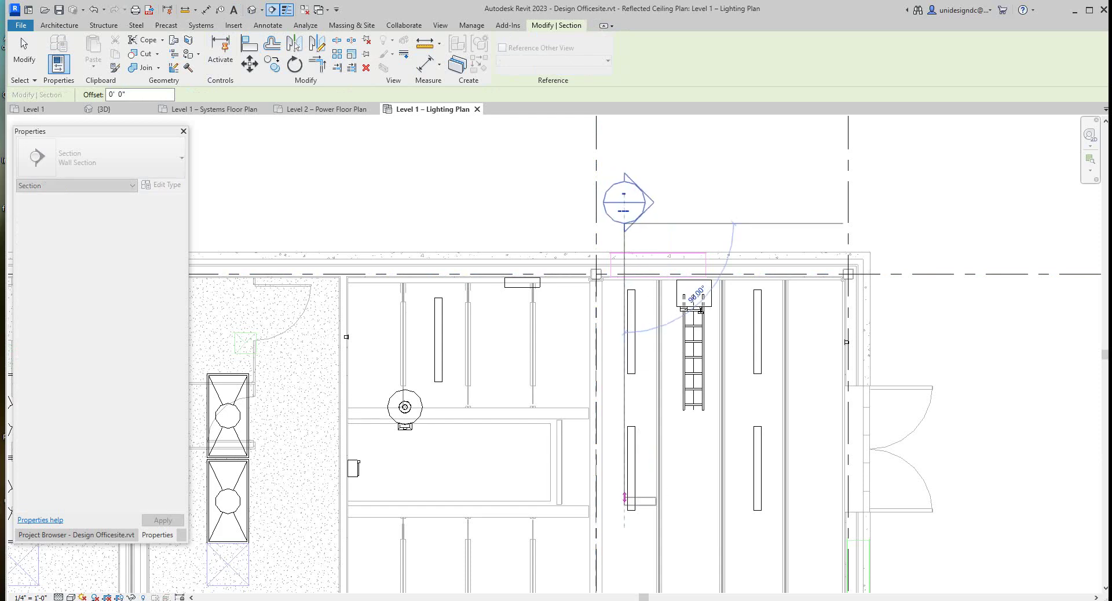
pyautogui.click(624, 512)
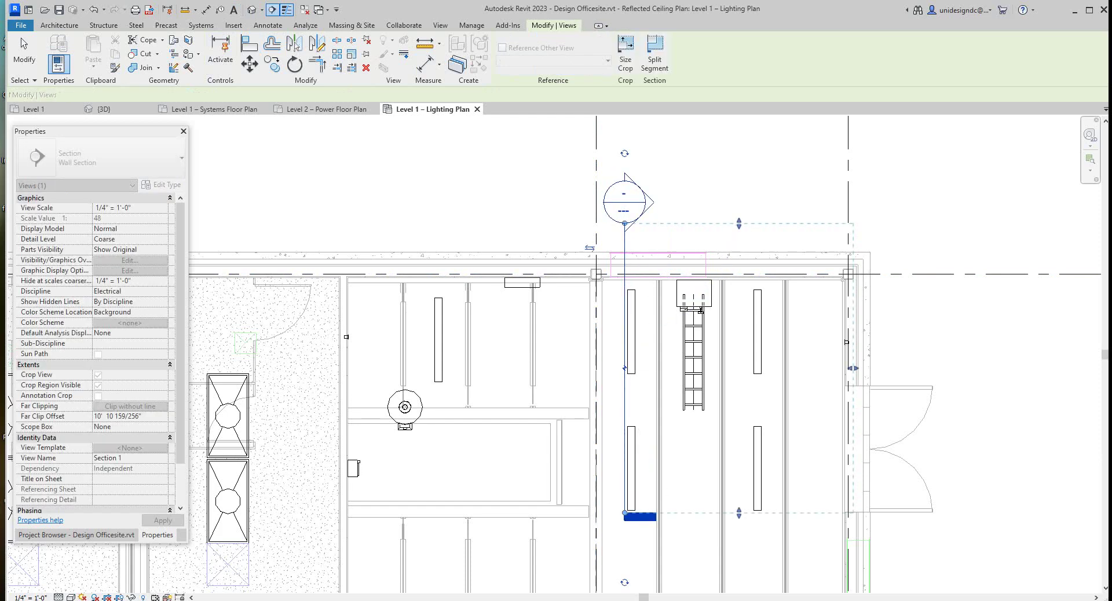
pyautogui.scroll(-3, 753, 405)
pyautogui.scroll(1, 753, 406)
pyautogui.scroll(2, 804, 307)
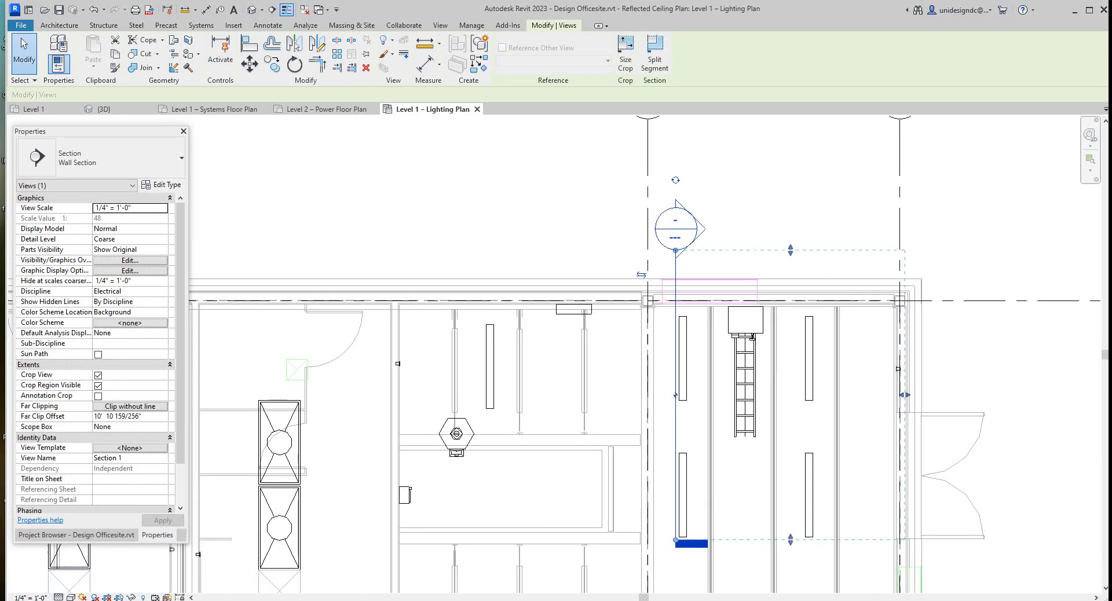
pyautogui.press('Escape')
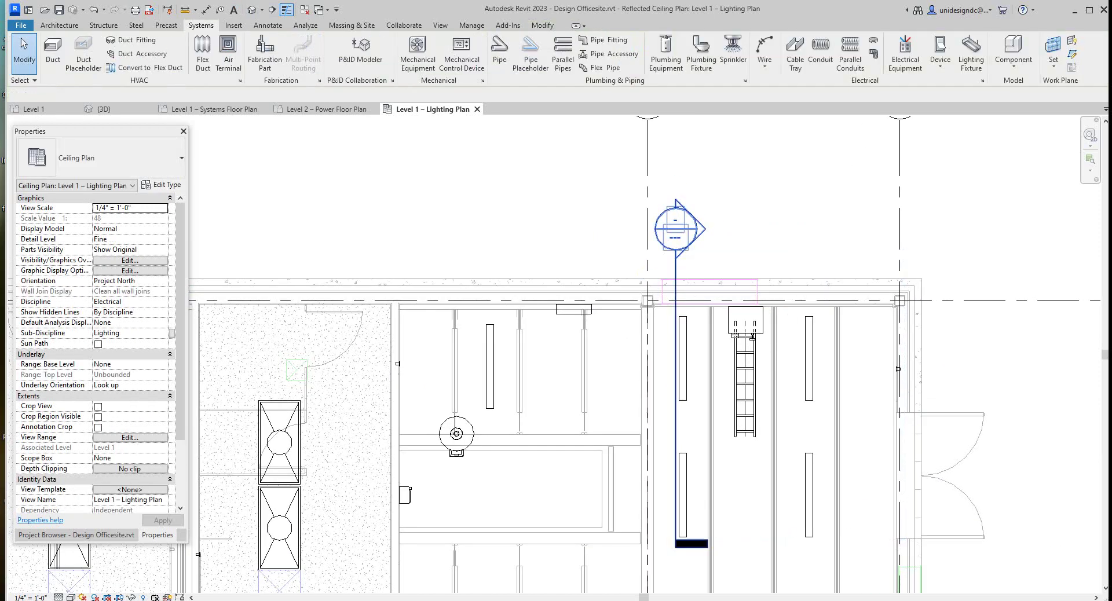
# Open the new section view and set its detail level to Fine.
pyautogui.doubleClick(676, 229)
pyautogui.scroll(4, 522, 421)
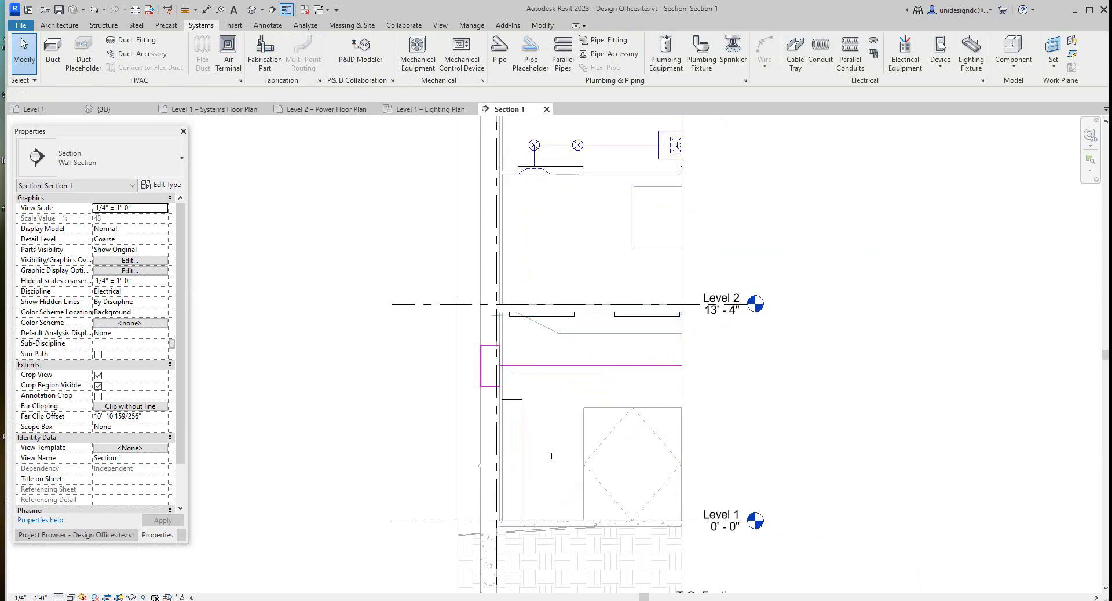
pyautogui.click(58, 597)
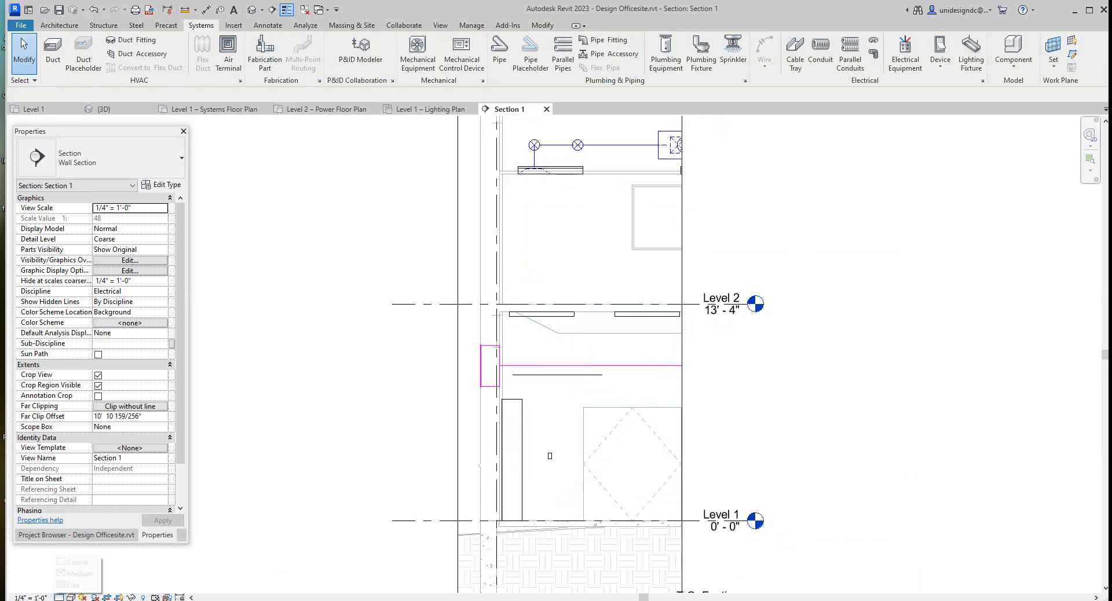
pyautogui.click(74, 585)
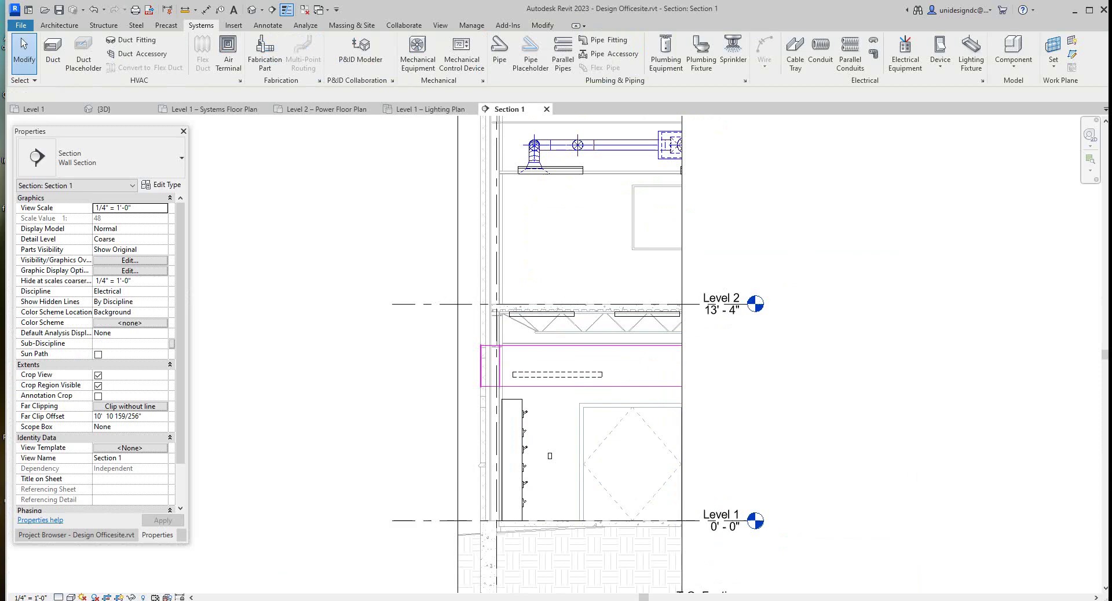
pyautogui.scroll(5, 543, 379)
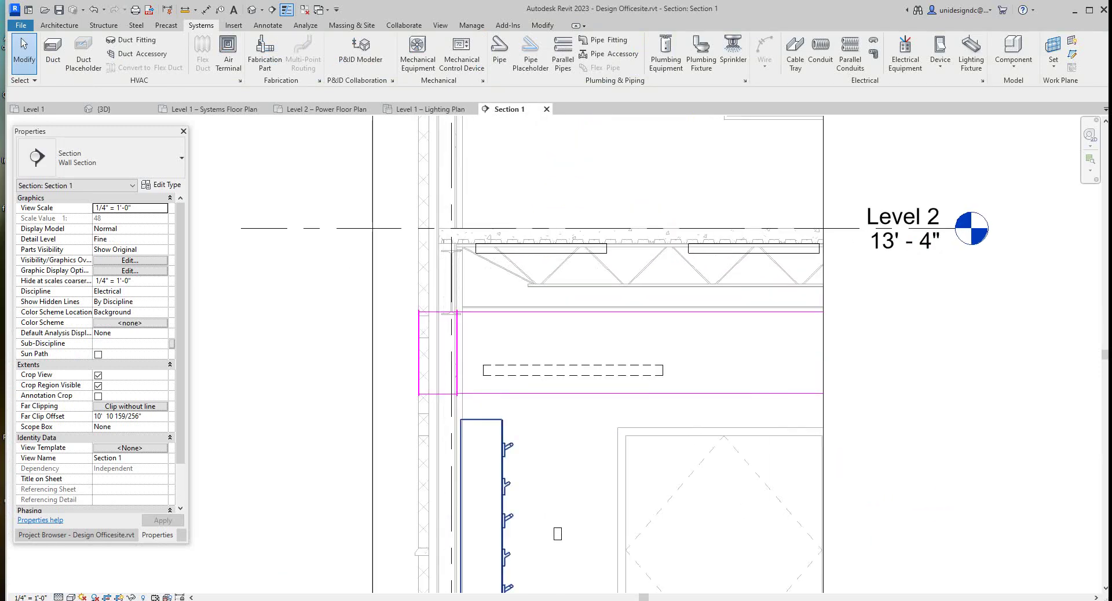
pyautogui.scroll(-3, 467, 412)
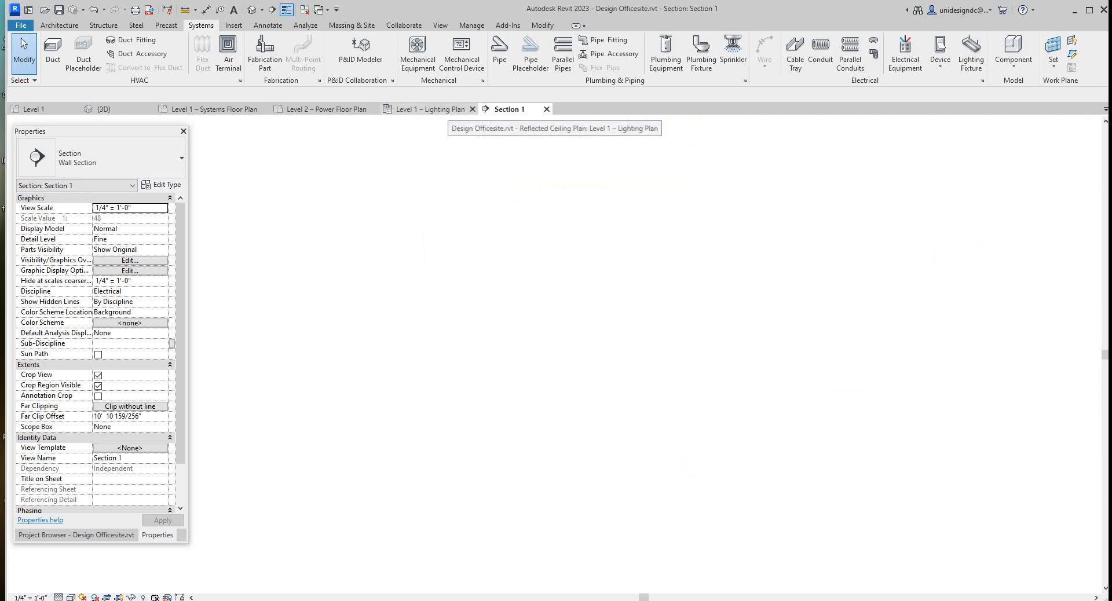
# On the Level 1 lighting plan, move the section line closer to the equipment and reduce its far clip offset to about 2'-6".
pyautogui.click(434, 109)
pyautogui.scroll(2, 740, 329)
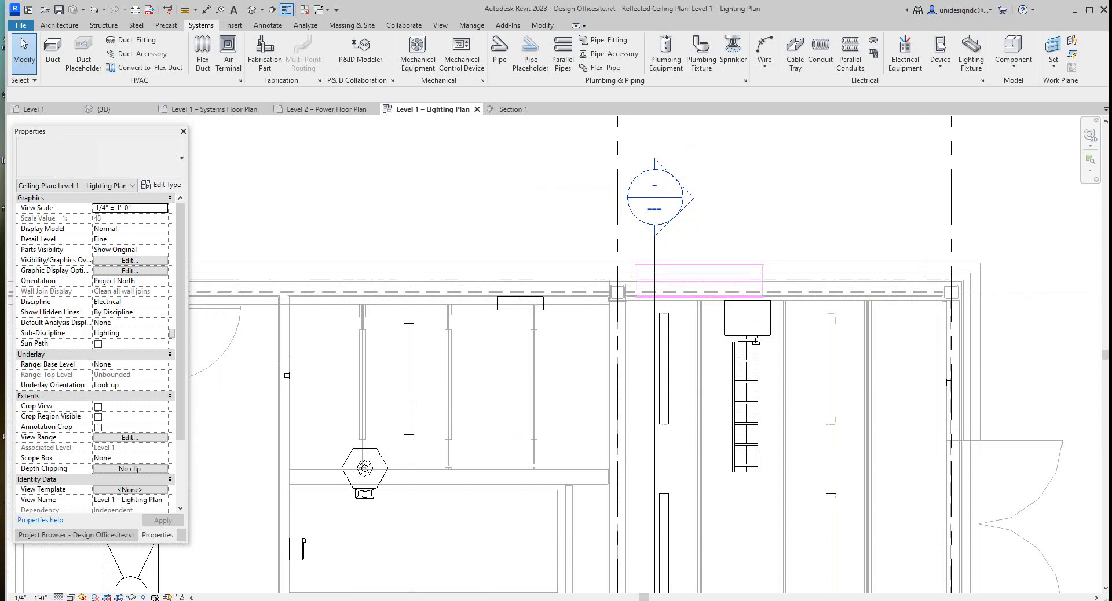
pyautogui.click(628, 329)
pyautogui.moveTo(627, 328)
pyautogui.mouseDown()
pyautogui.moveTo(727, 327)
pyautogui.moveTo(677, 322)
pyautogui.mouseUp()
pyautogui.scroll(-1, 703, 320)
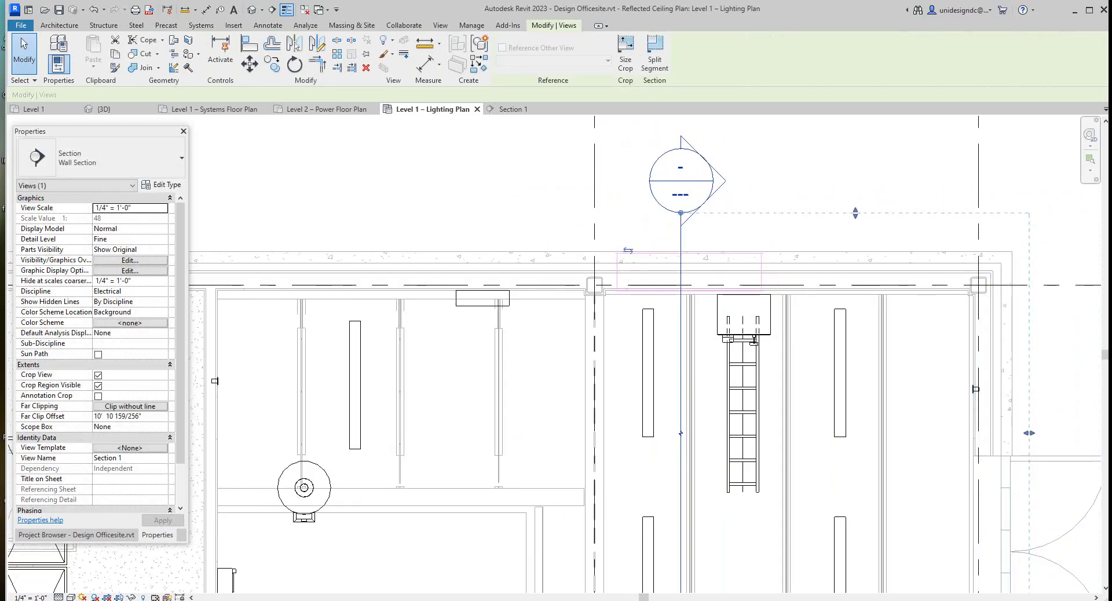
pyautogui.moveTo(1029, 433); pyautogui.dragTo(895, 433)
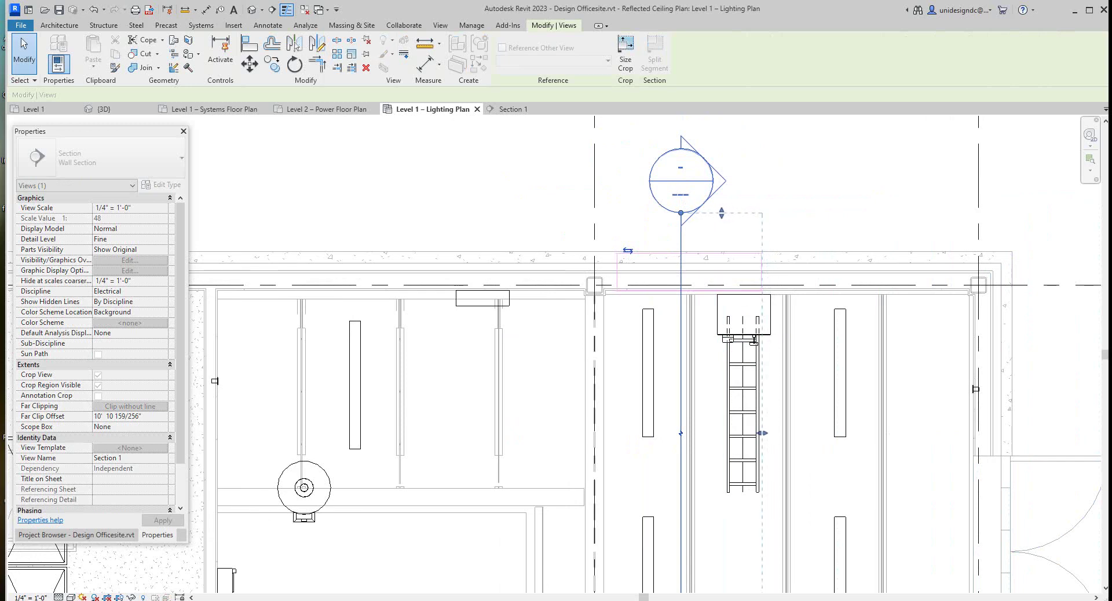
pyautogui.press('Escape')
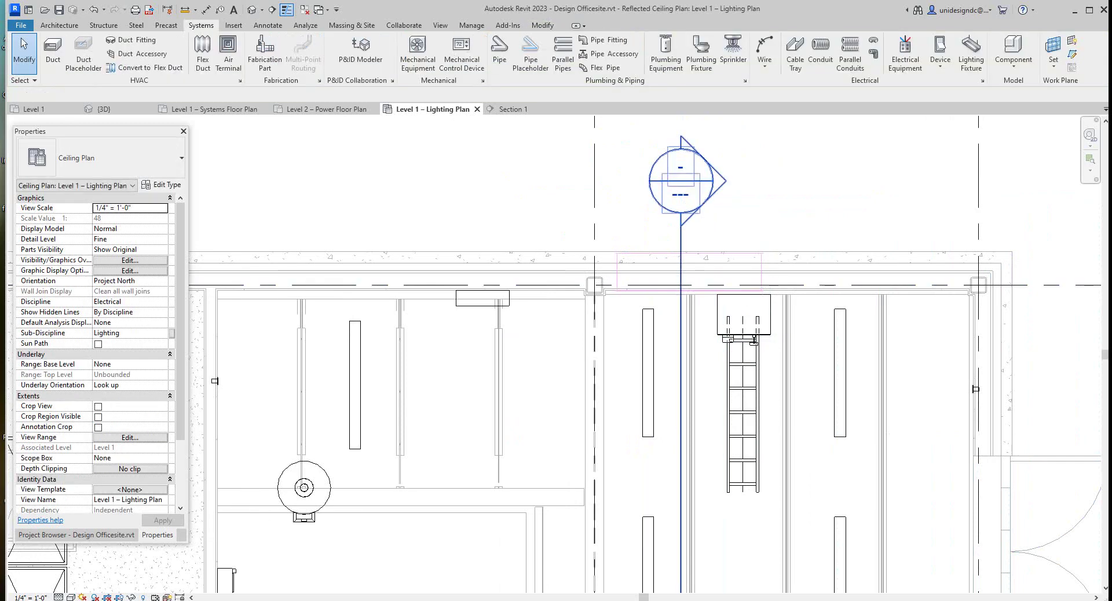
# Open Section 1 and examine the cable tray's position relative to the equipment and the beam above it.
pyautogui.doubleClick(681, 180)
pyautogui.scroll(3, 501, 370)
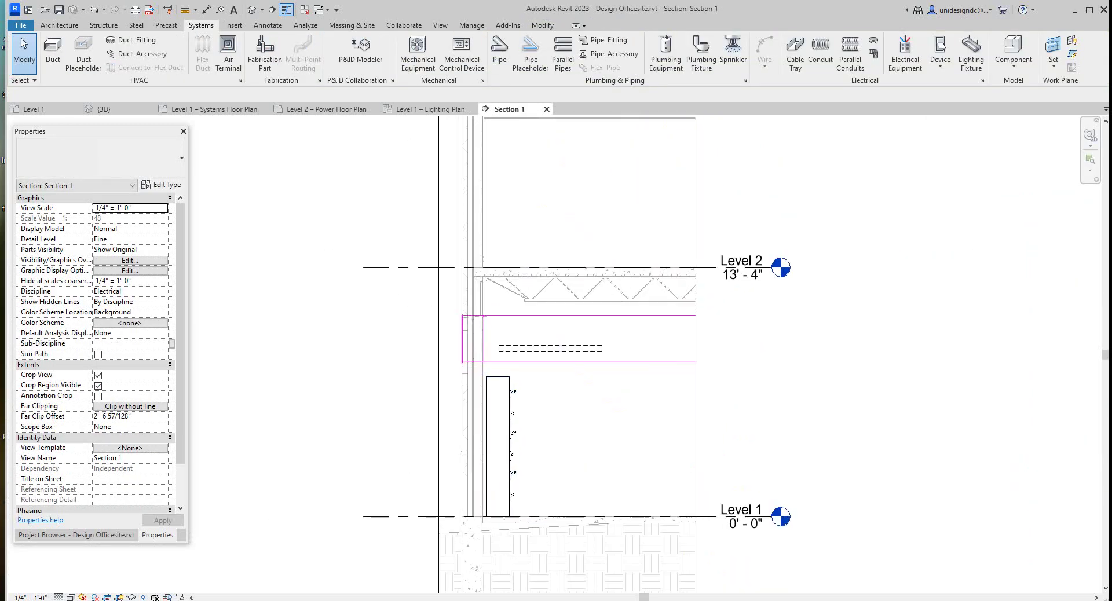
pyautogui.scroll(-2, 521, 347)
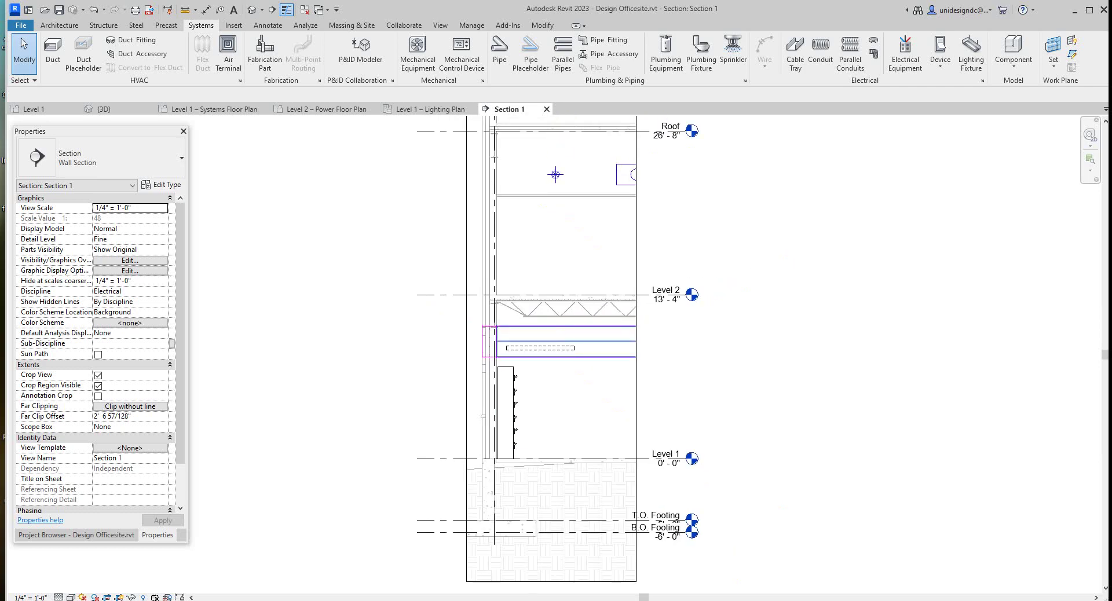
pyautogui.scroll(4, 524, 363)
pyautogui.scroll(-4, 513, 365)
pyautogui.scroll(3, 499, 364)
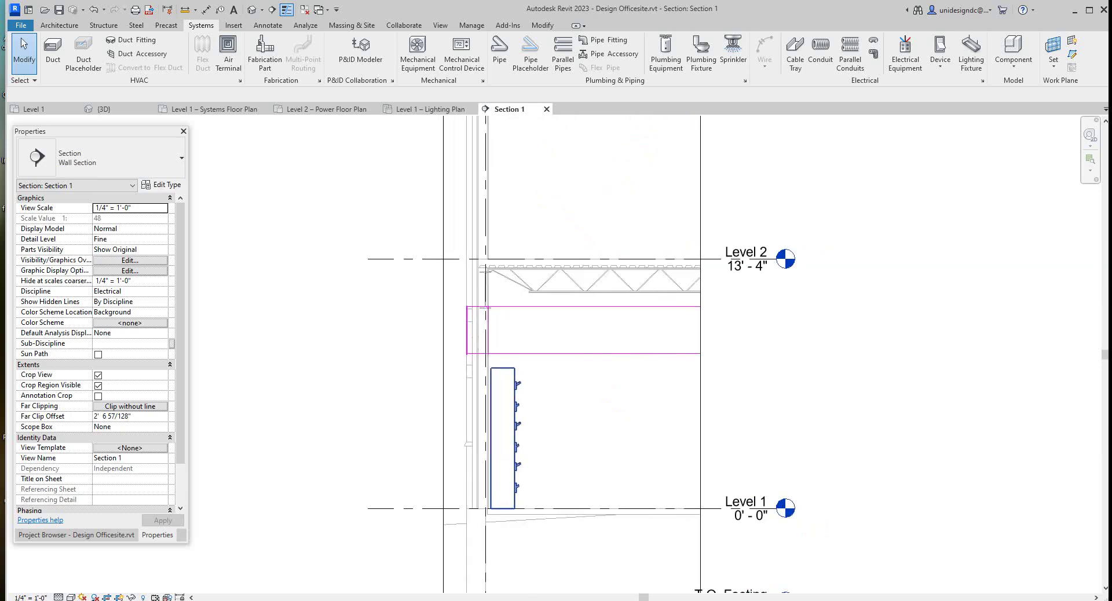
pyautogui.click(502, 374)
pyautogui.rightClick(502, 368)
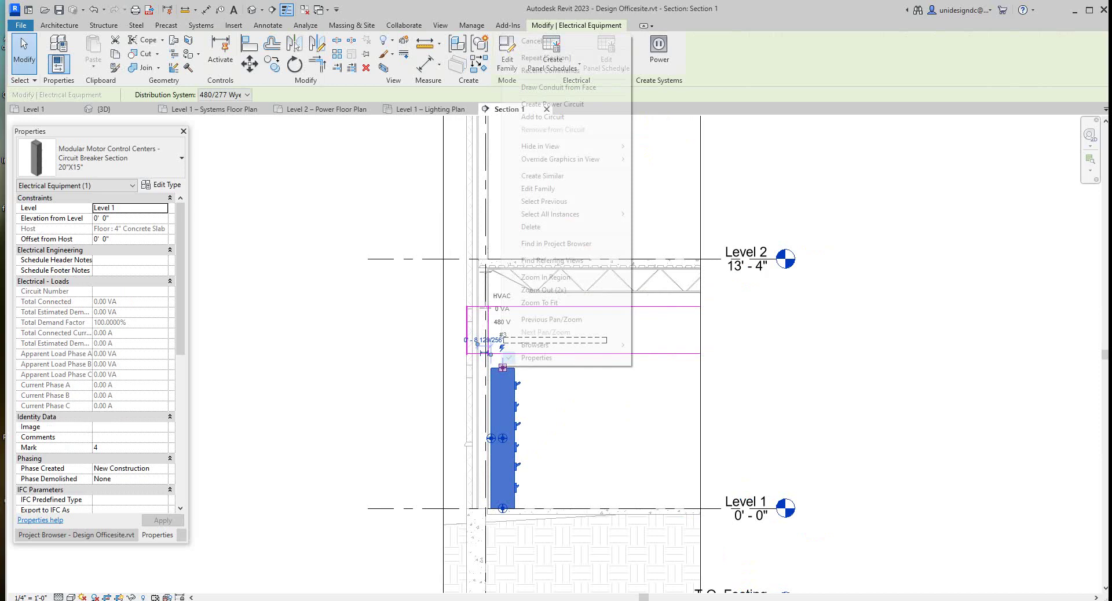
pyautogui.press('Escape')
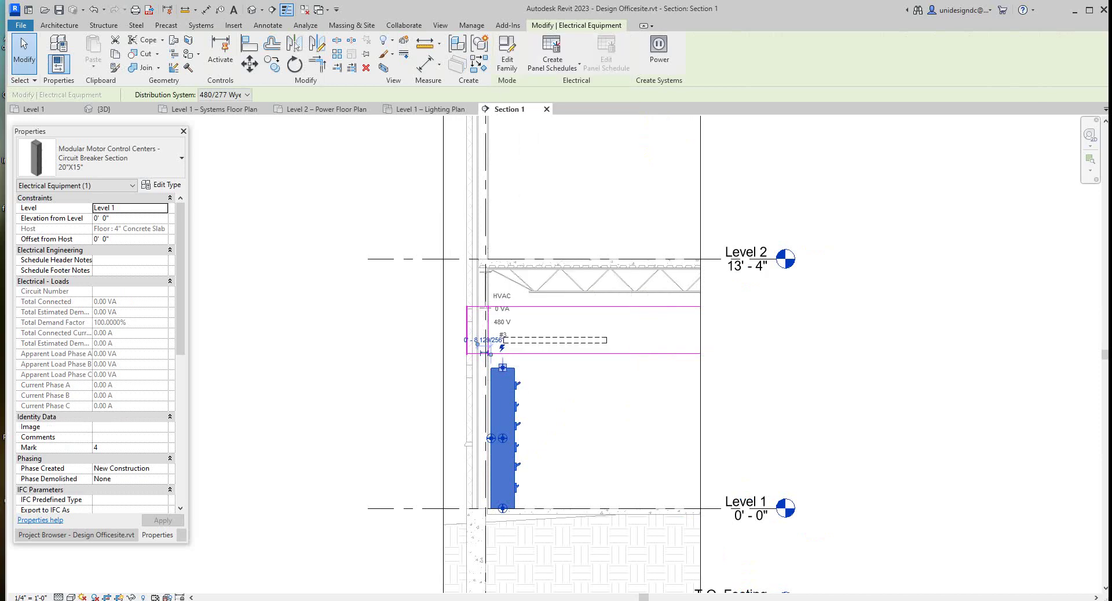
pyautogui.press('Escape')
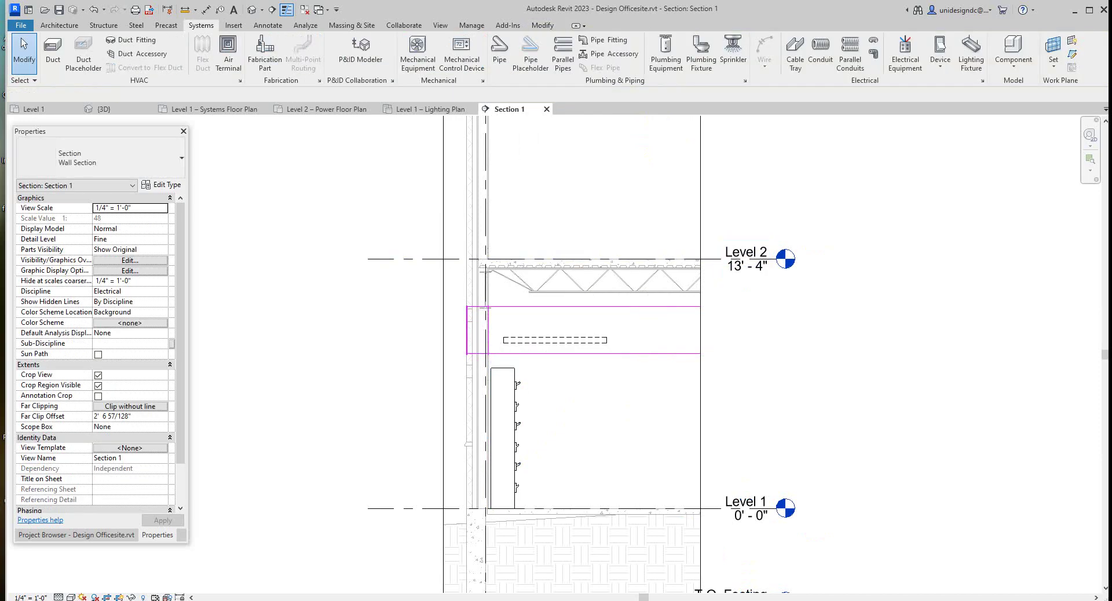
pyautogui.scroll(-2, 362, 340)
pyautogui.rightClick(389, 350)
pyautogui.click(416, 357)
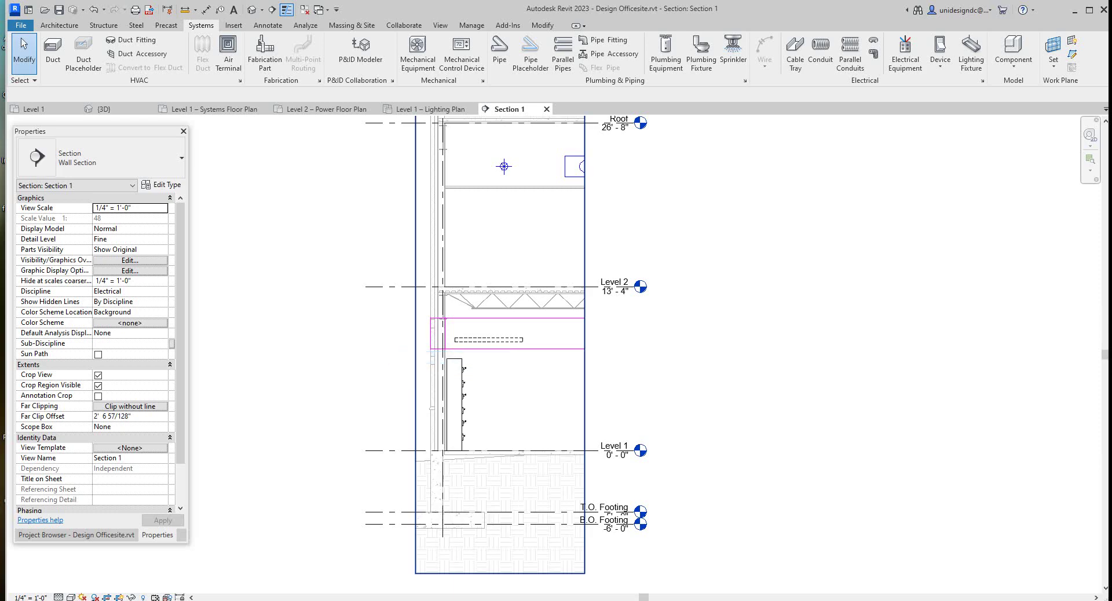
# Delete the ladder cable tray segment at the equipment box on the Level 1 lighting plan.
pyautogui.click(430, 109)
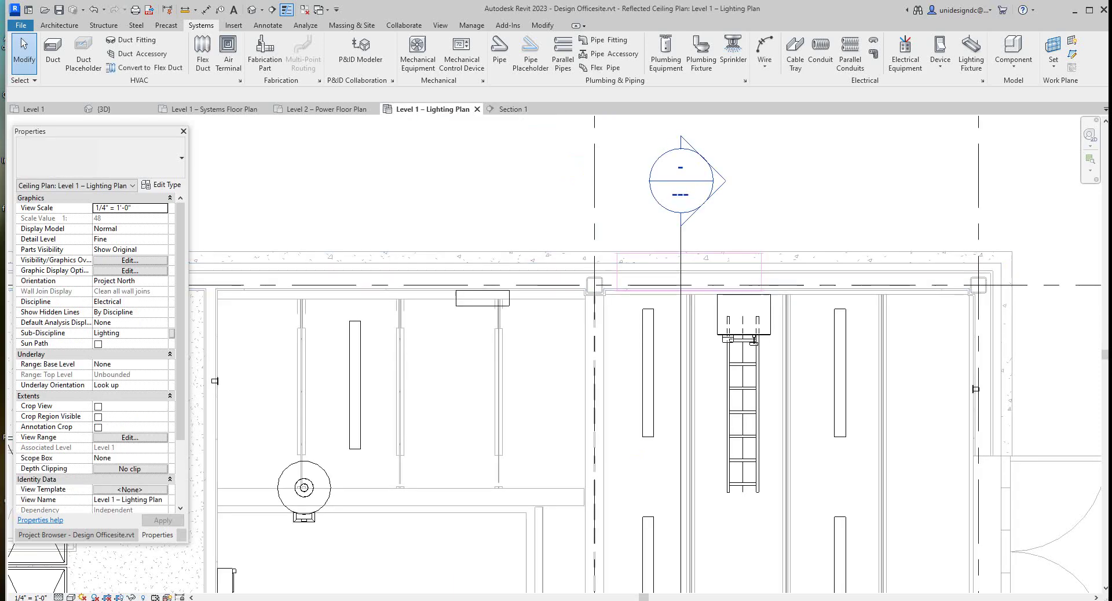
pyautogui.scroll(1, 755, 376)
pyautogui.click(753, 341)
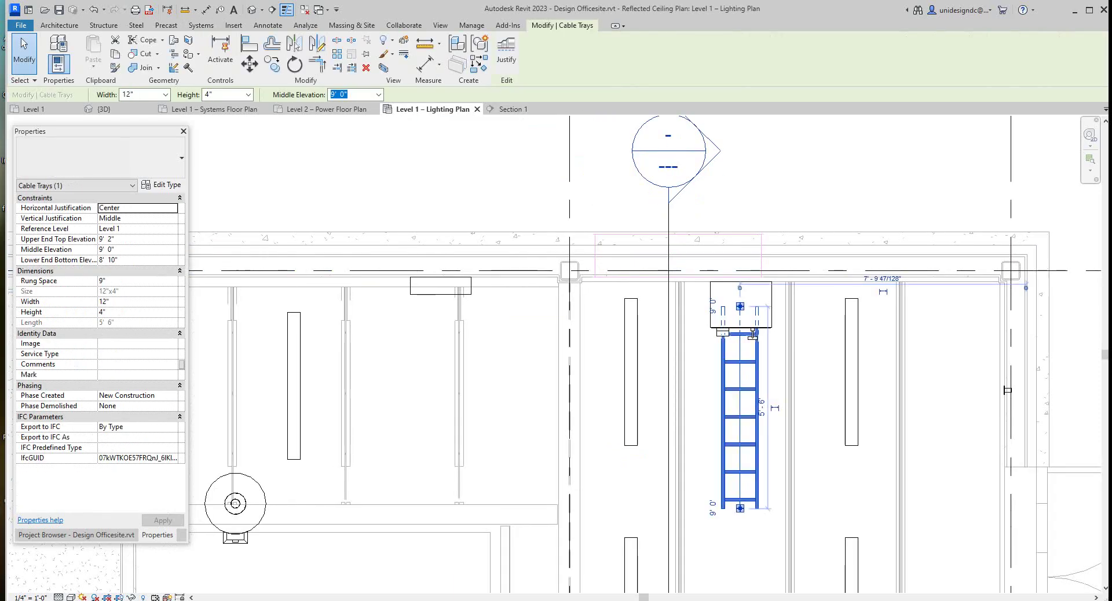
pyautogui.press('Delete')
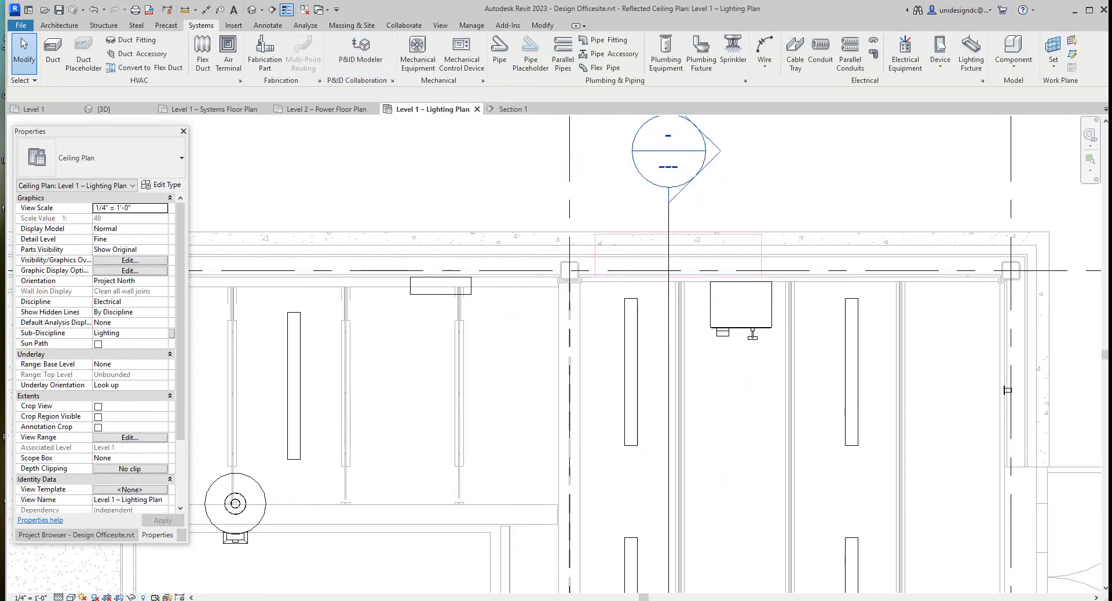
# In Section 1, draw a vertical 12" x 4" ladder cable tray from the equipment's top center up to about 11'-2".
pyautogui.doubleClick(668, 152)
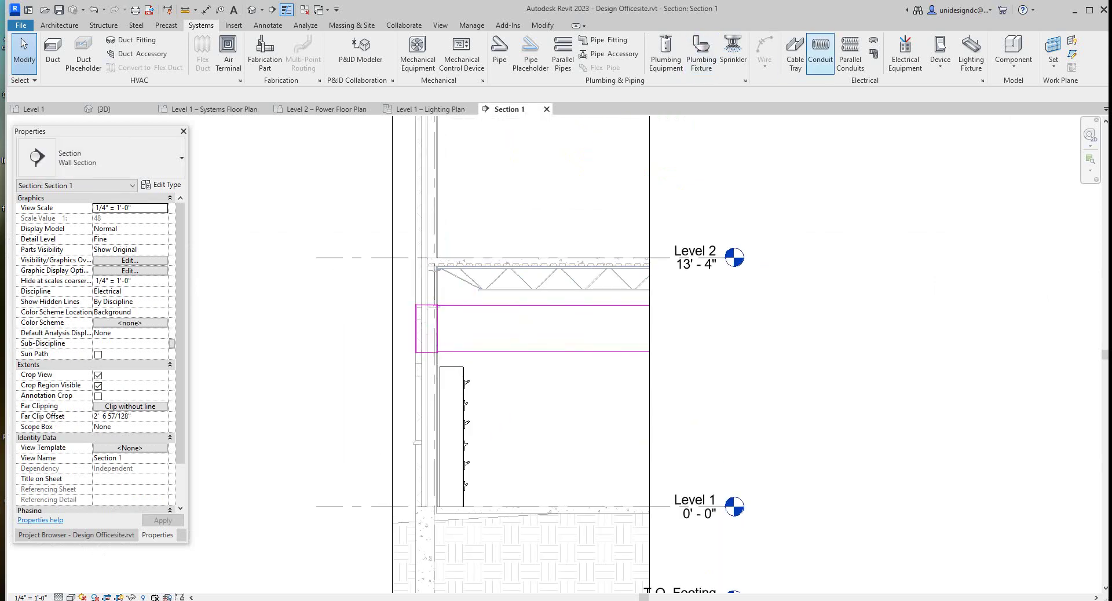
pyautogui.click(795, 55)
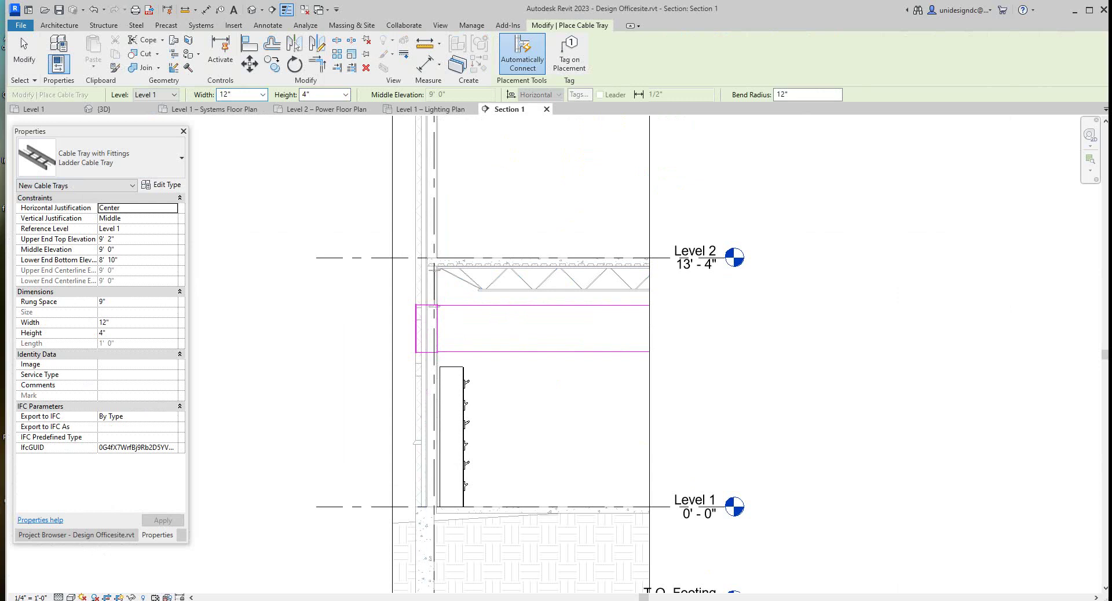
pyautogui.scroll(2, 457, 370)
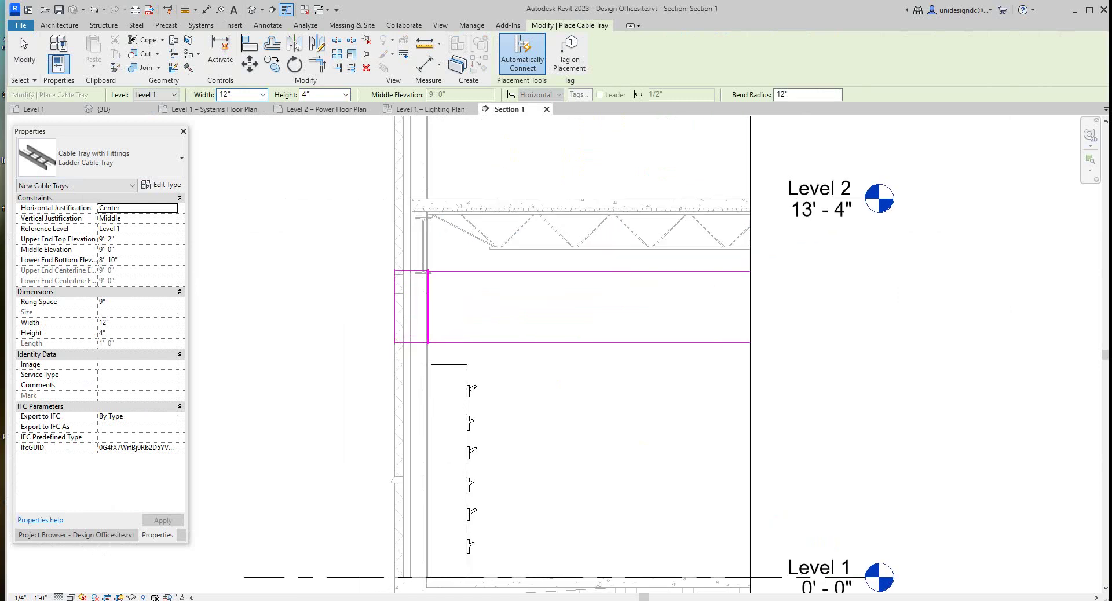
pyautogui.click(449, 365)
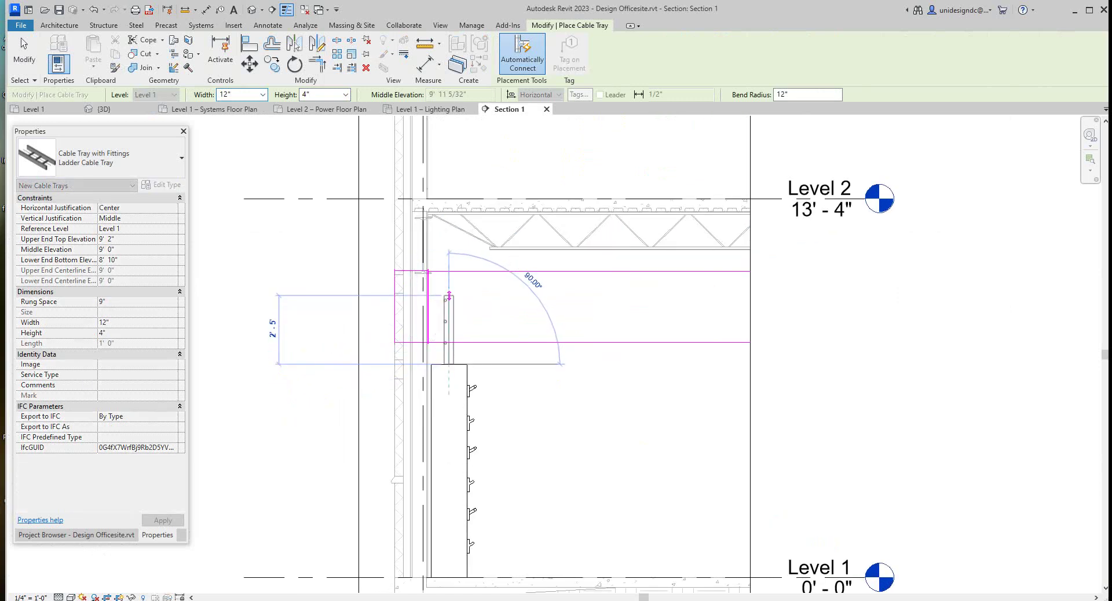
pyautogui.scroll(2, 444, 279)
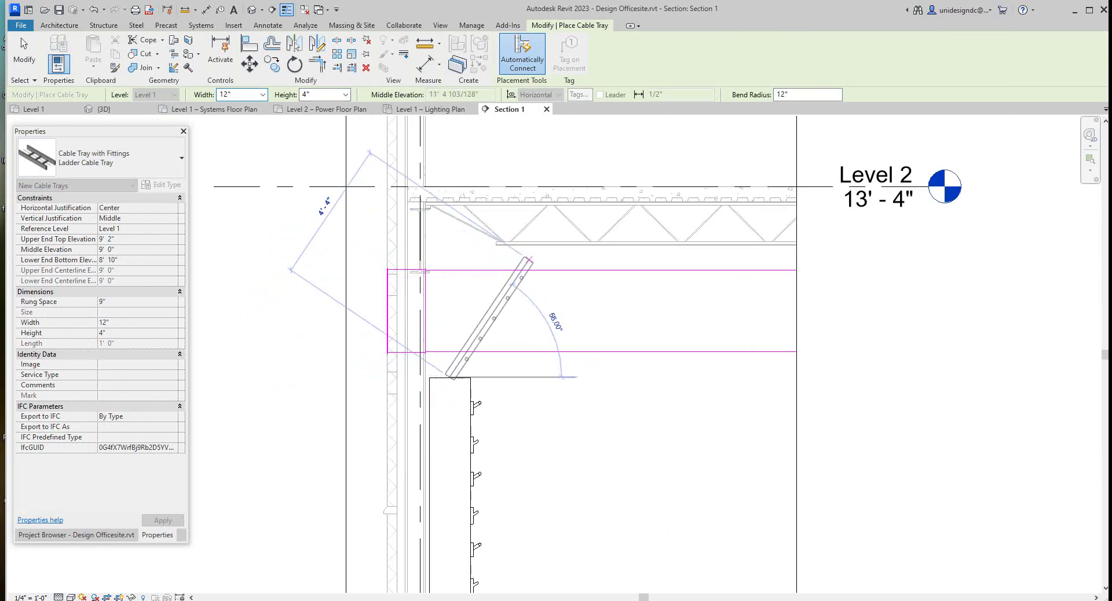
pyautogui.click(449, 258)
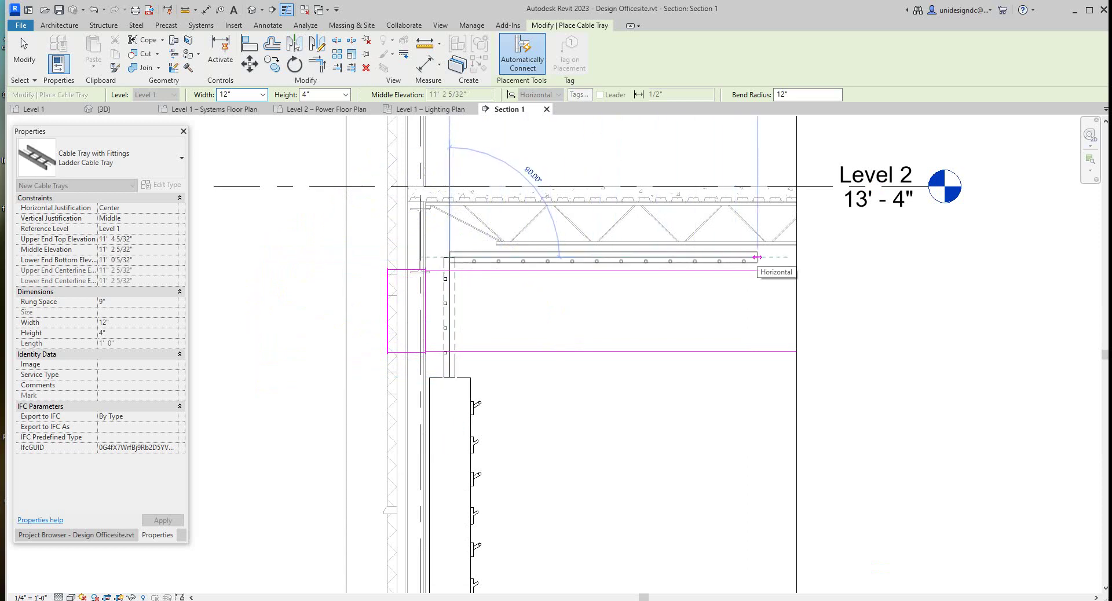
# Continue the tray horizontally at about 11'-2" below the Level 2 joist toward the section's far crop edge, and end the run.
pyautogui.click(757, 257)
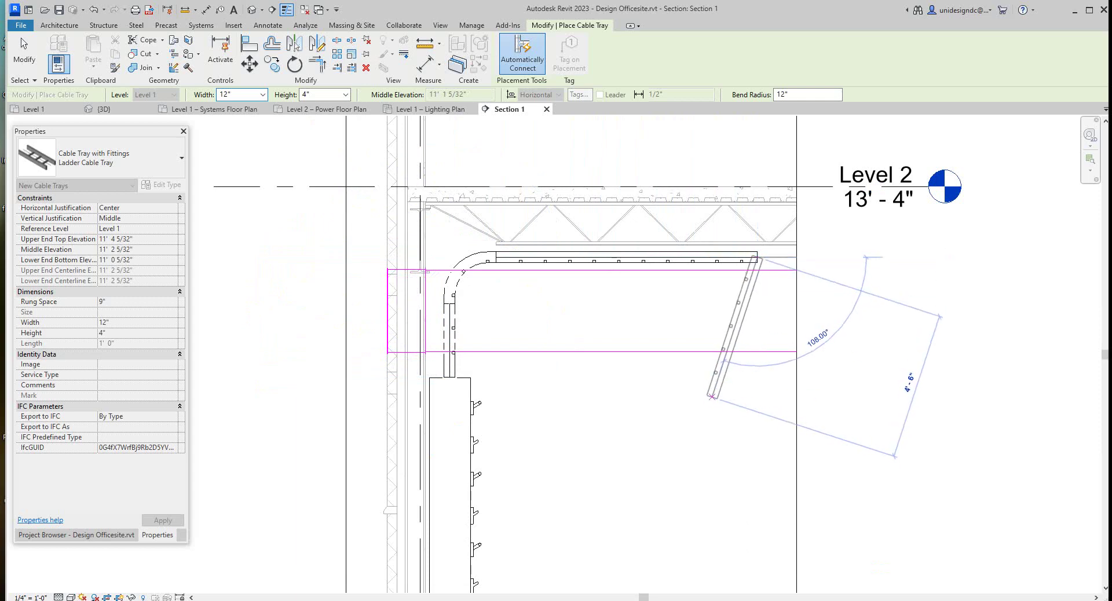
pyautogui.rightClick(714, 405)
pyautogui.click(746, 412)
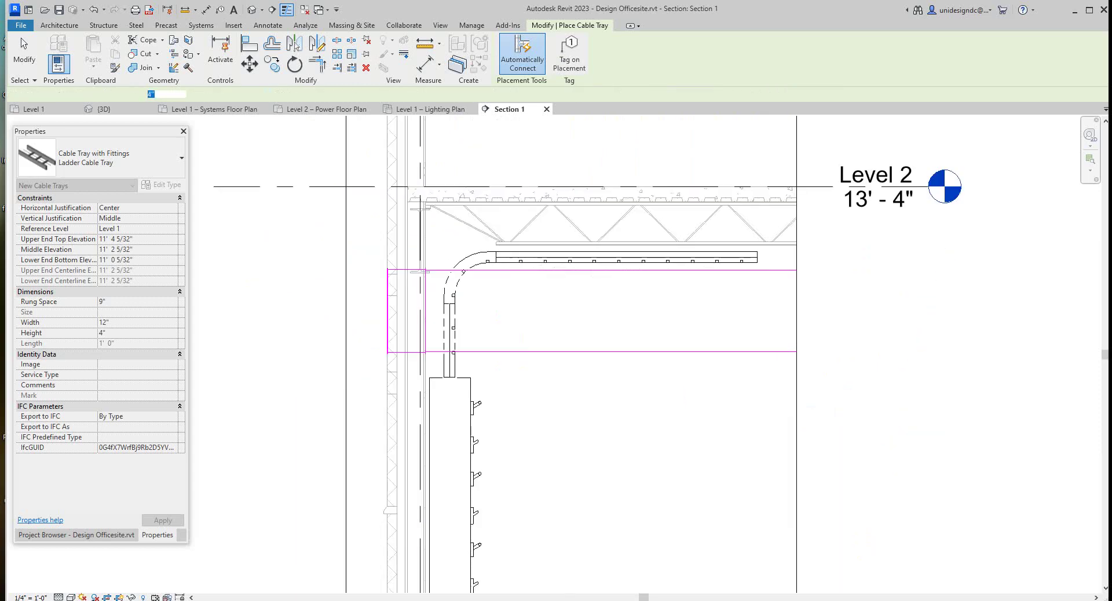
# On the Level 1 lighting plan, end tray placement and move the Section 1 line off the tray to the area between grids 3 and 4.
pyautogui.click(446, 109)
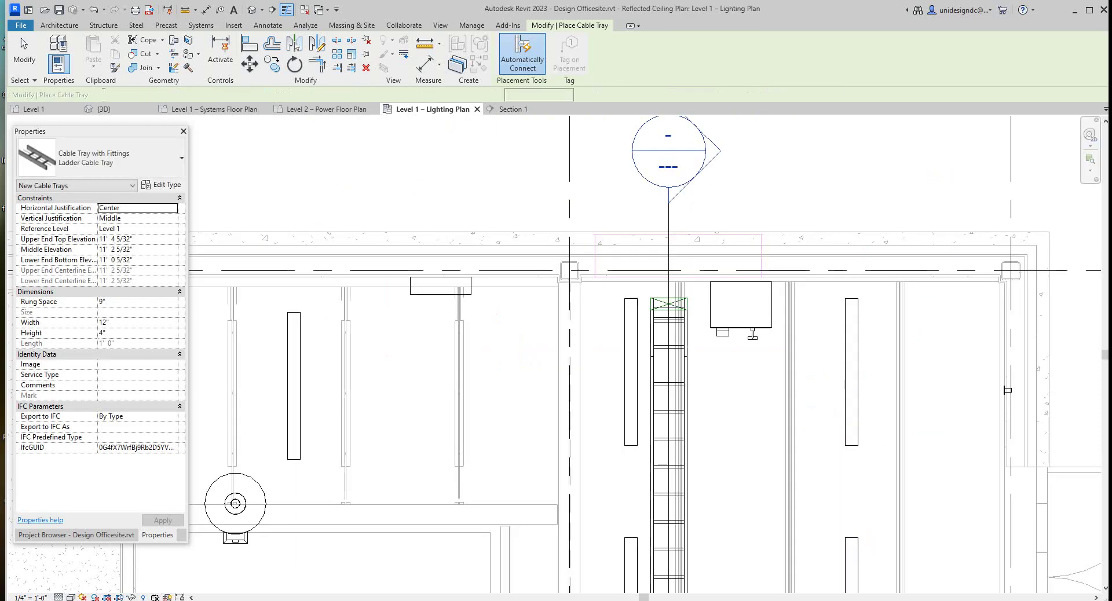
pyautogui.scroll(-2, 574, 340)
pyautogui.scroll(3, 627, 516)
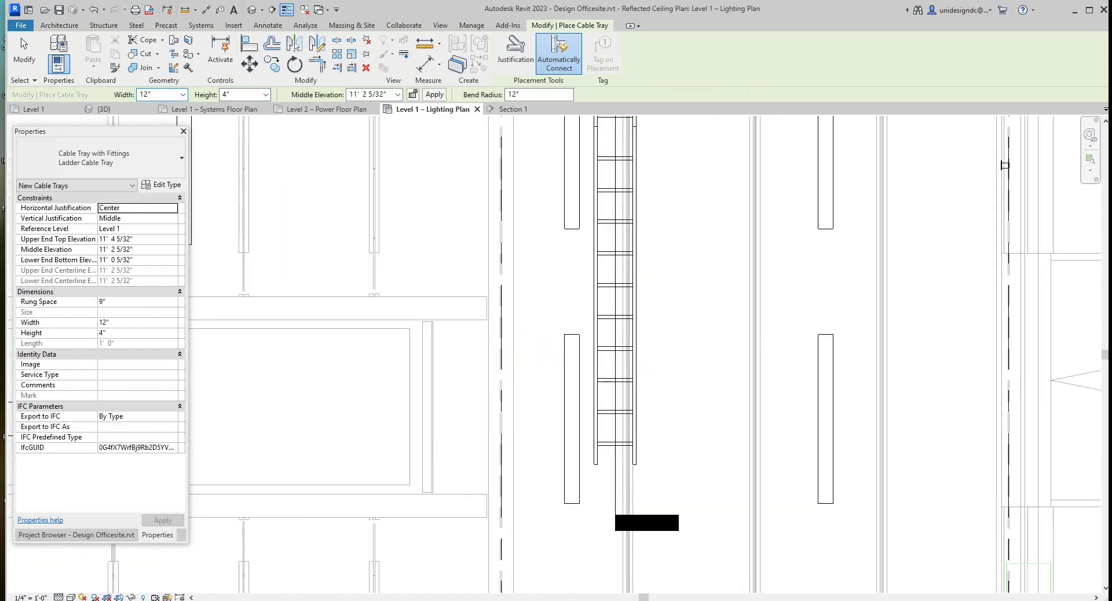
pyautogui.scroll(-4, 644, 466)
pyautogui.scroll(1, 597, 518)
pyautogui.scroll(-4, 597, 278)
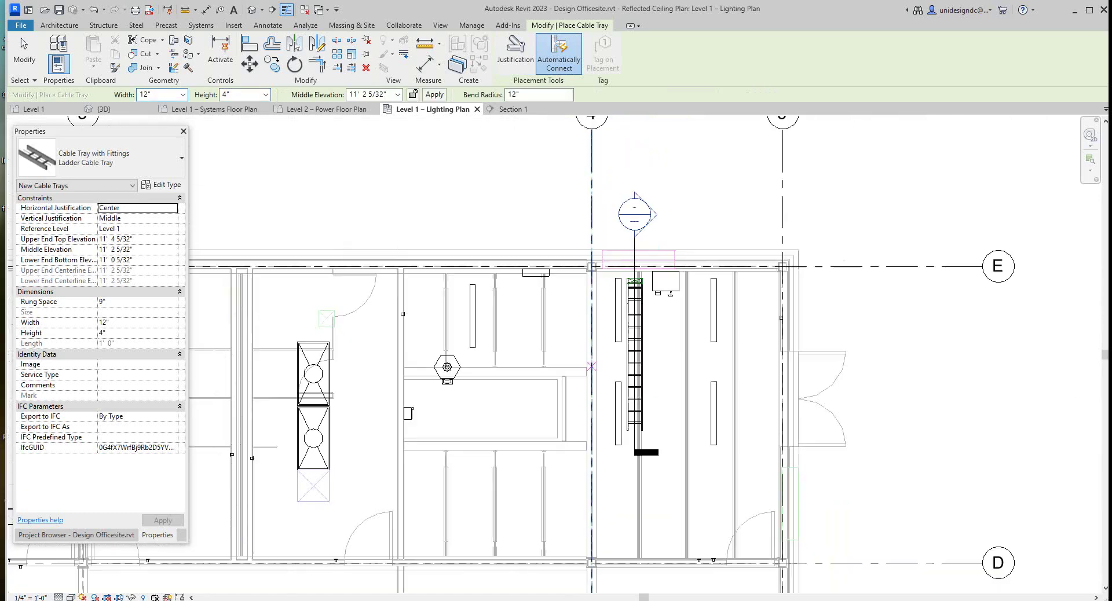
pyautogui.scroll(5, 618, 425)
pyautogui.press('Escape')
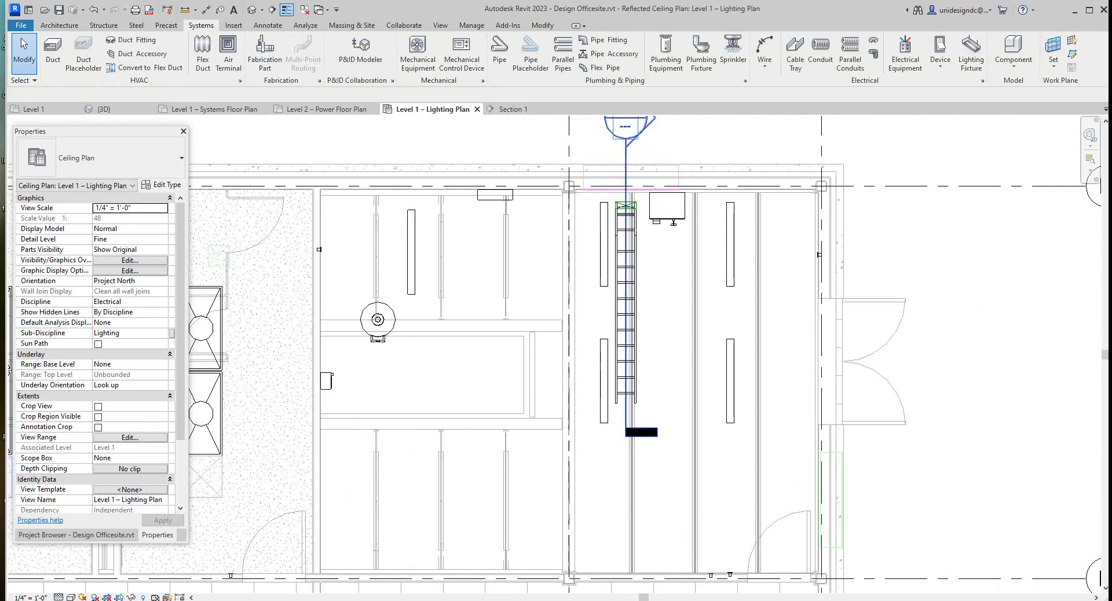
pyautogui.moveTo(625, 417); pyautogui.dragTo(392, 404)
pyautogui.scroll(2, 620, 403)
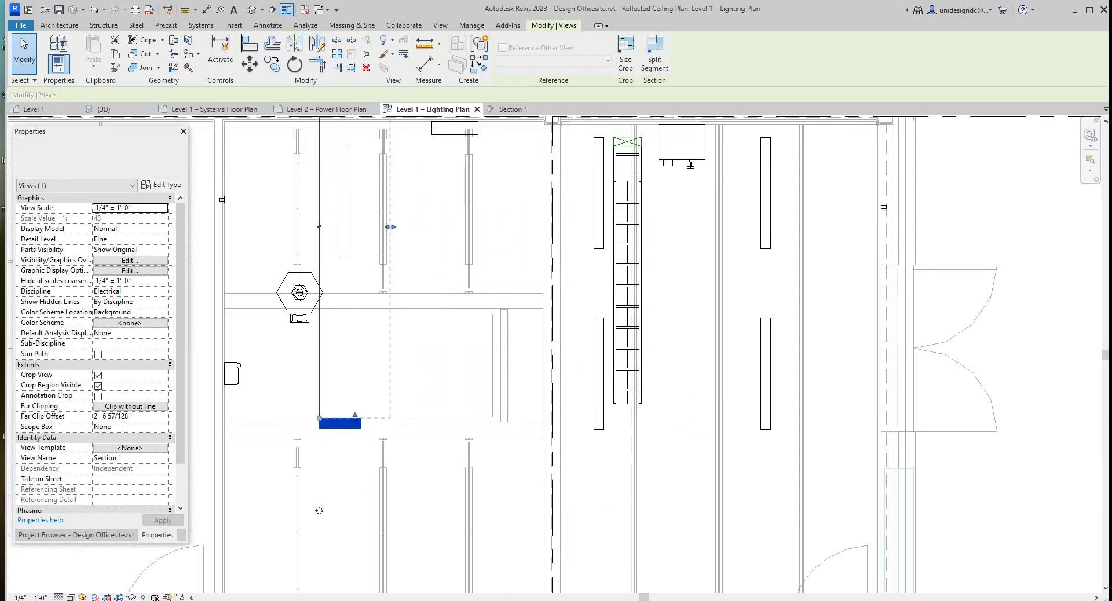
# Continue the 12" x 4" ladder cable tray from its open end straight toward grid D by about 3'-6".
pyautogui.click(628, 401)
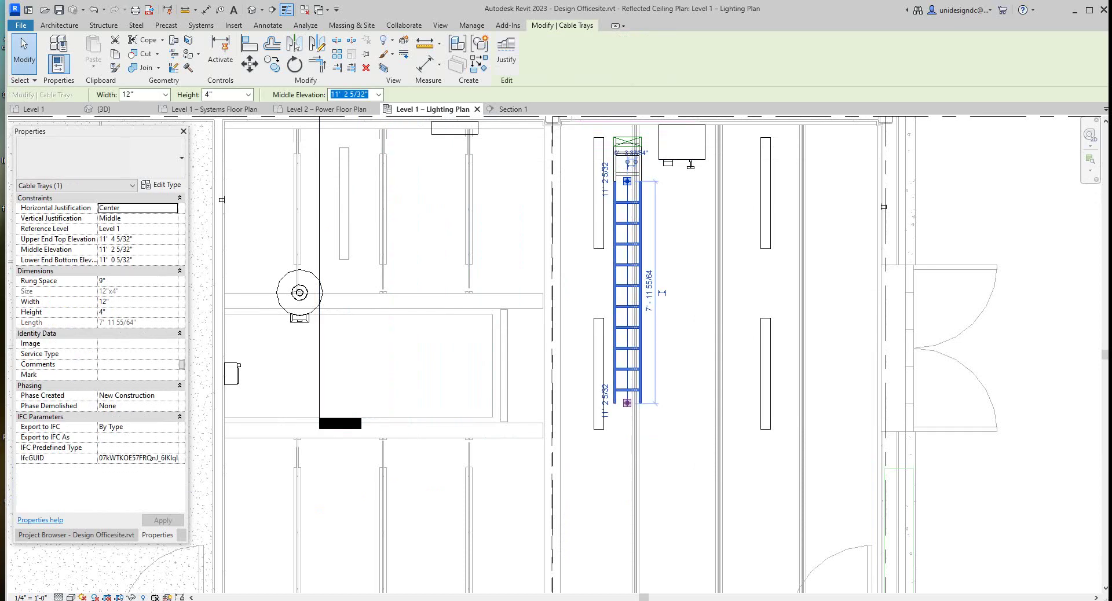
pyautogui.rightClick(628, 405)
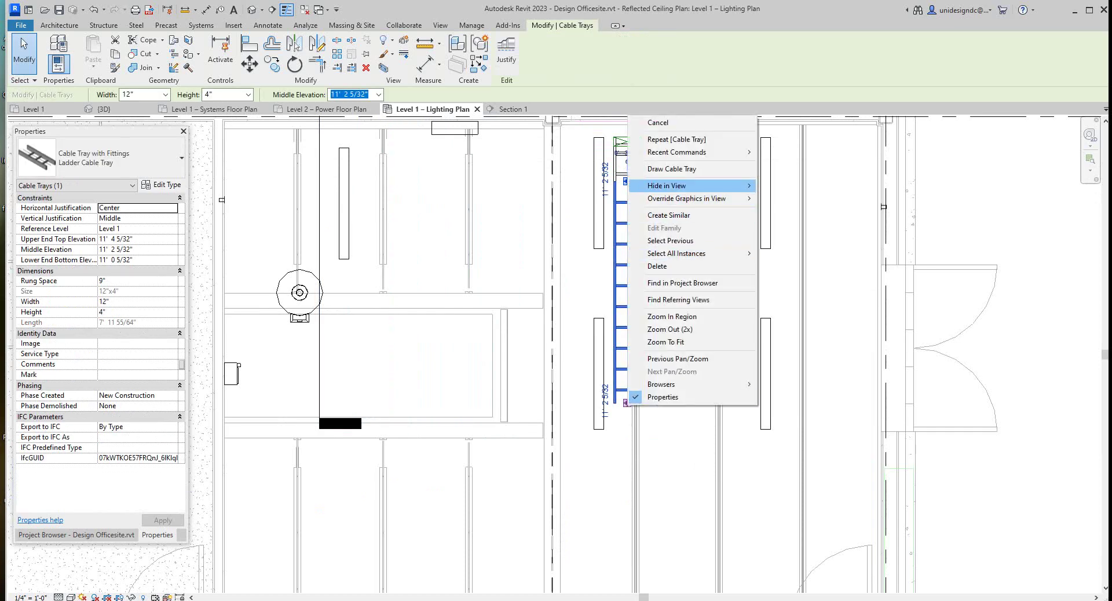
pyautogui.click(672, 169)
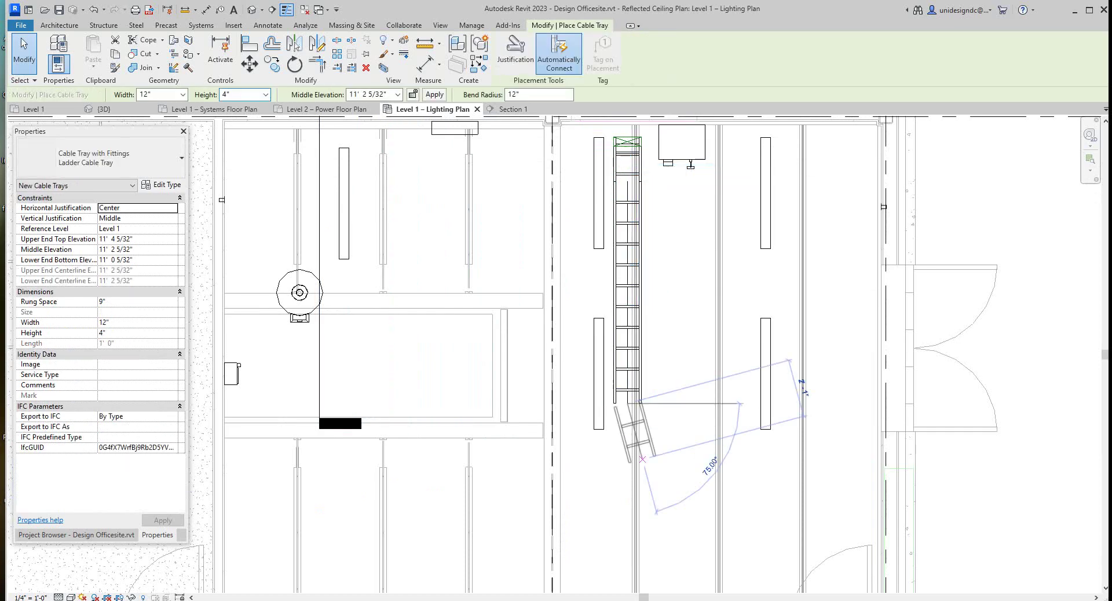
pyautogui.scroll(-5, 643, 459)
pyautogui.scroll(2, 640, 463)
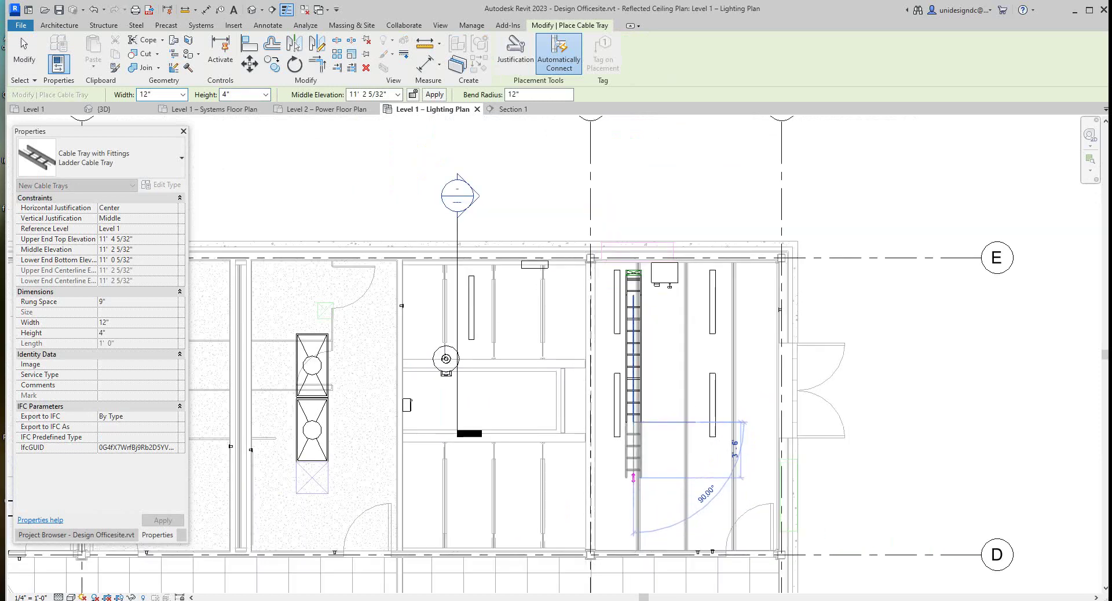
pyautogui.scroll(-3, 634, 478)
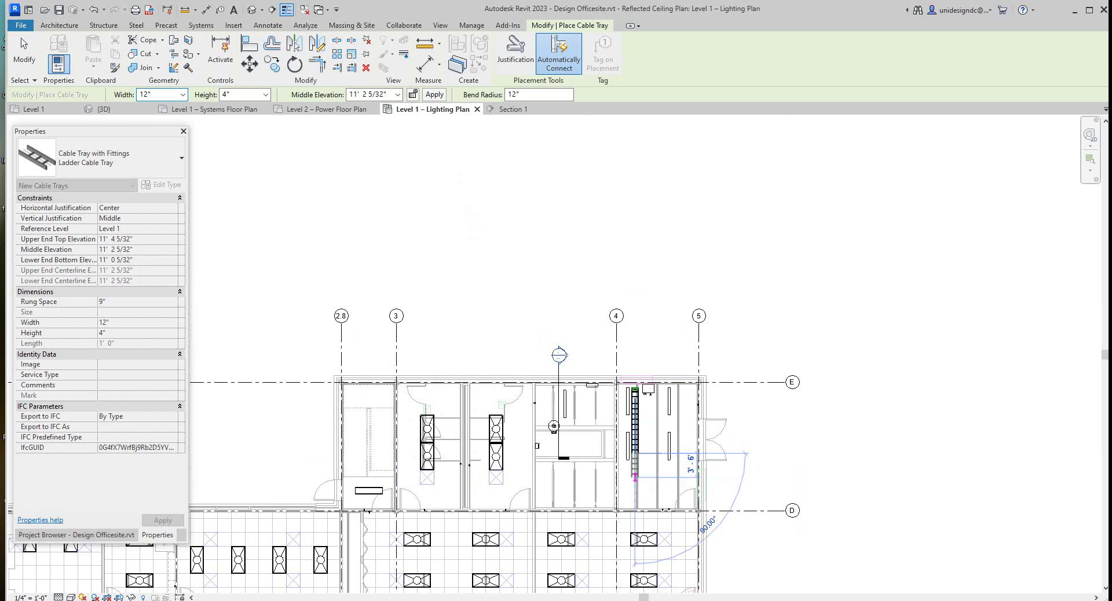
pyautogui.click(635, 478)
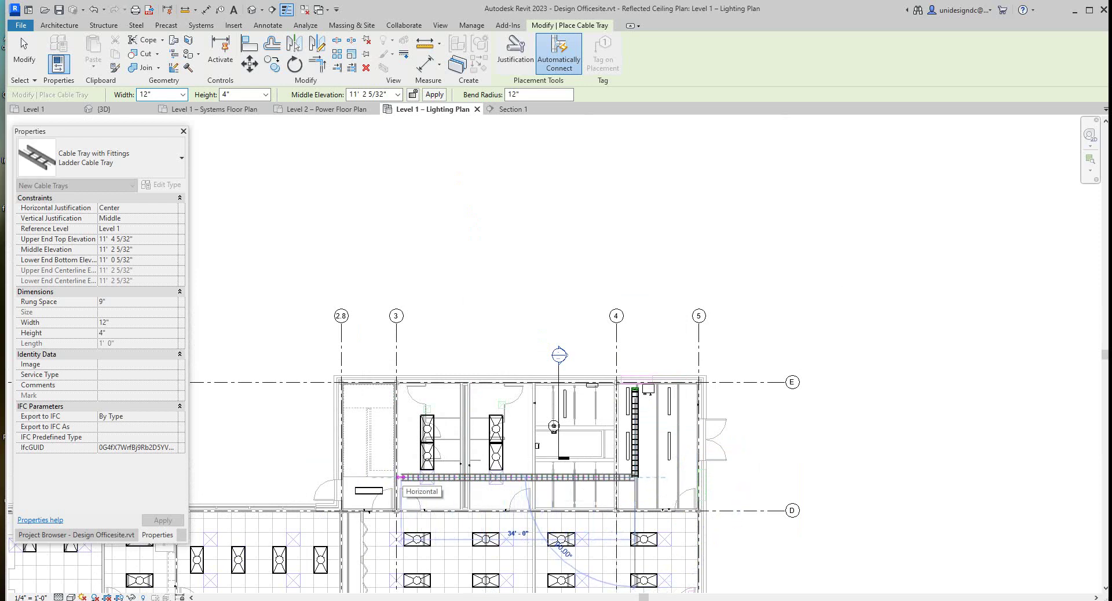
# Turn the tray 90° and run it horizontally across grid 4 to just short of grid 3, ending the run there.
pyautogui.click(405, 478)
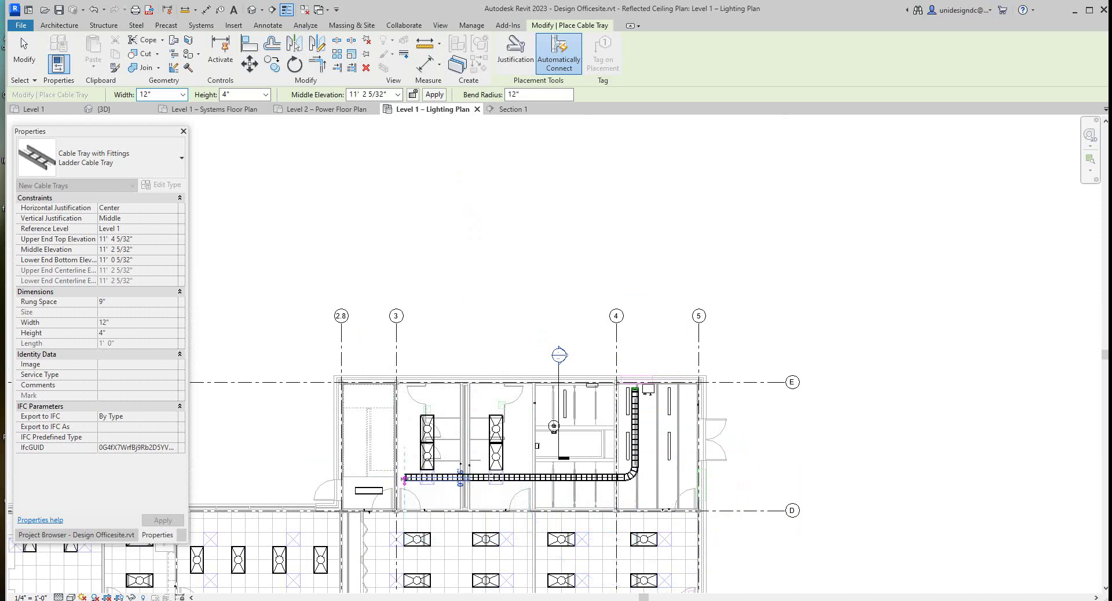
pyautogui.rightClick(507, 302)
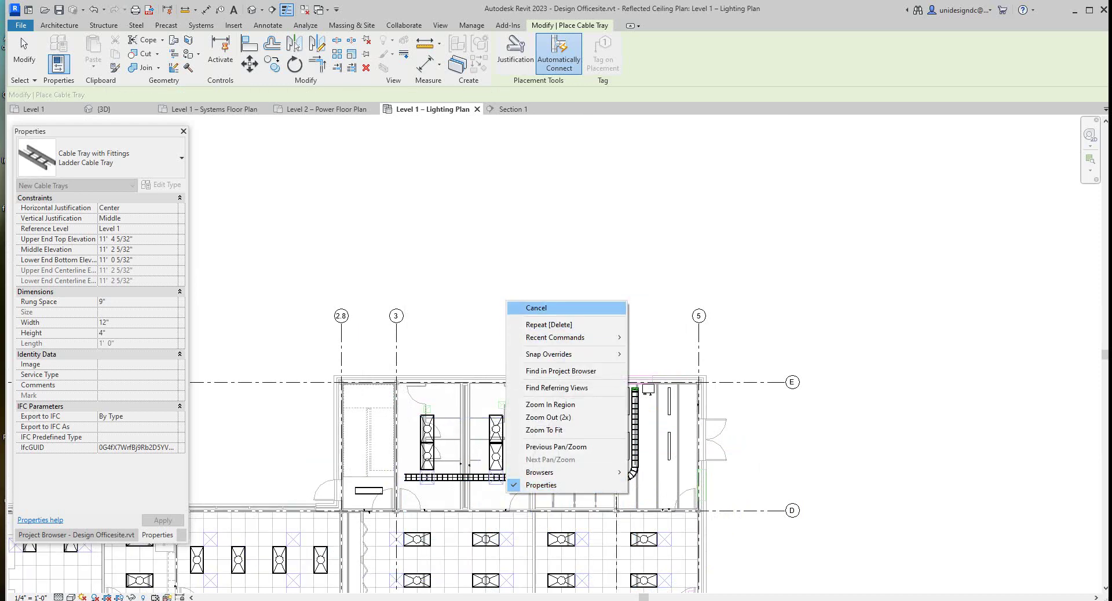
pyautogui.click(536, 308)
pyautogui.scroll(2, 446, 480)
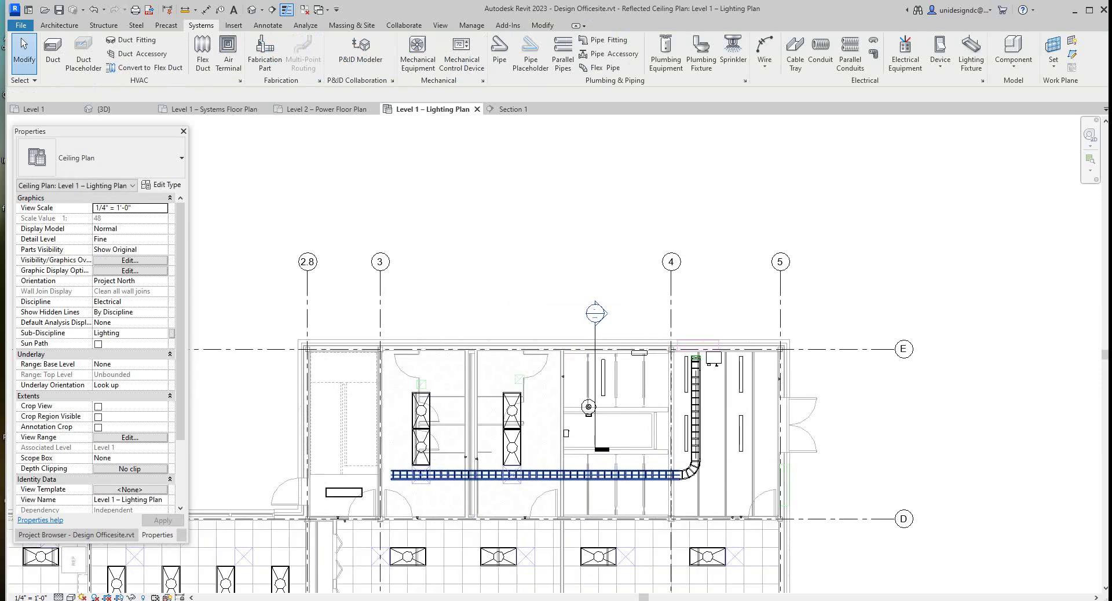
pyautogui.scroll(2, 642, 483)
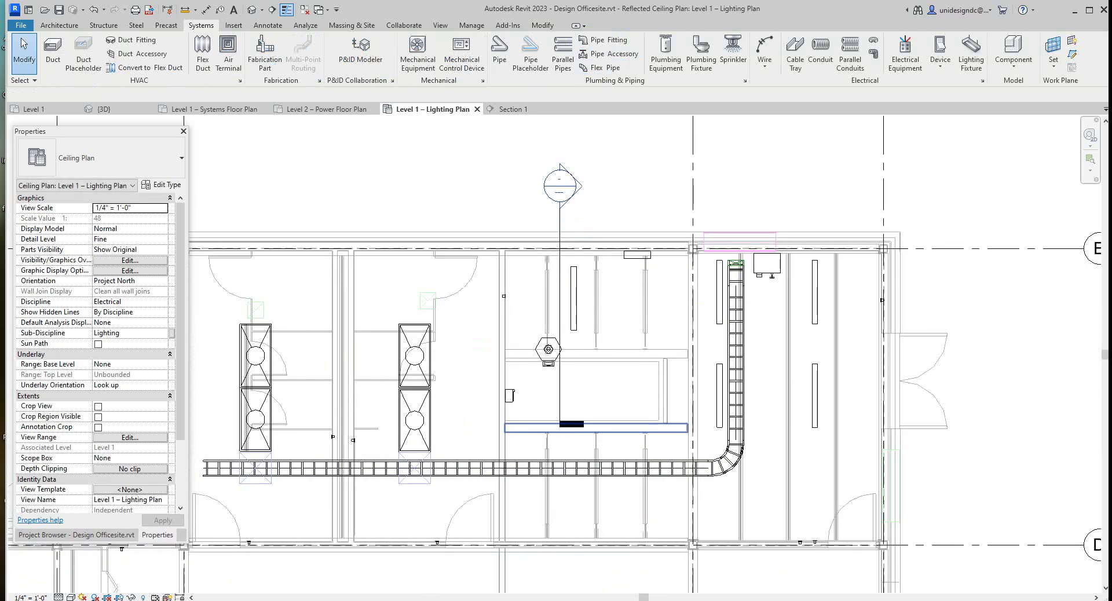
pyautogui.scroll(-4, 602, 377)
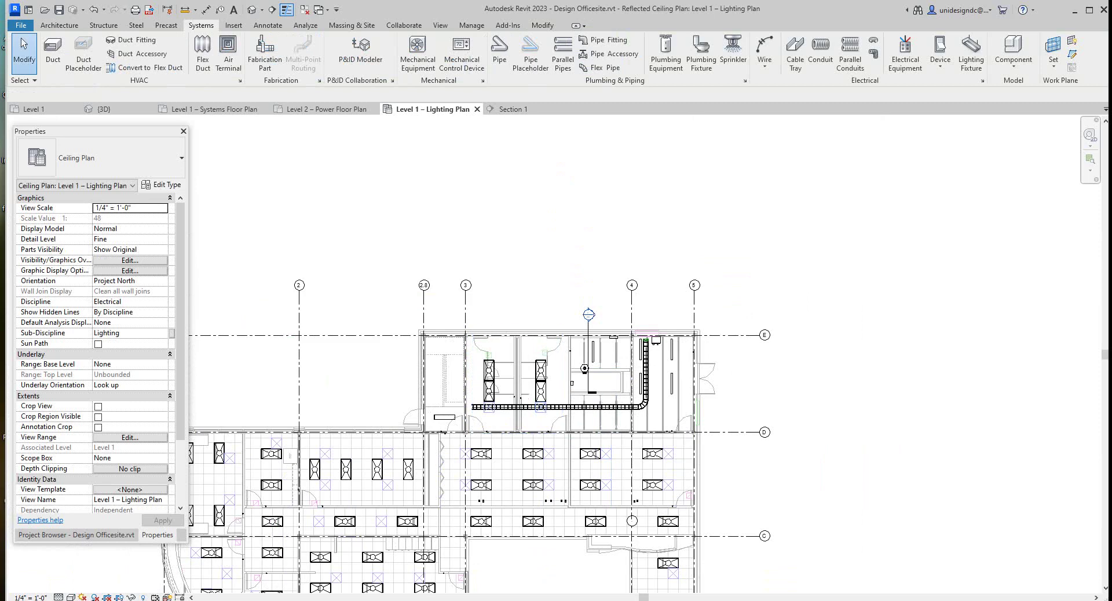
# Stretch the horizontal tray's open end past grid 3 into the bay between grids 2.8 and 3.
pyautogui.scroll(3, 480, 404)
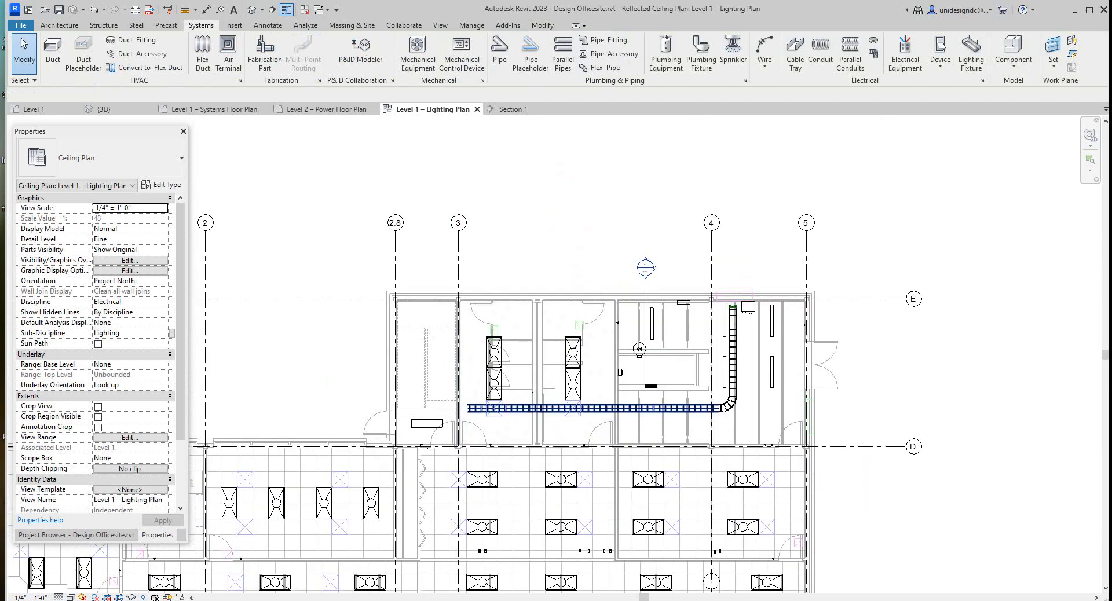
pyautogui.click(468, 408)
pyautogui.scroll(4, 468, 409)
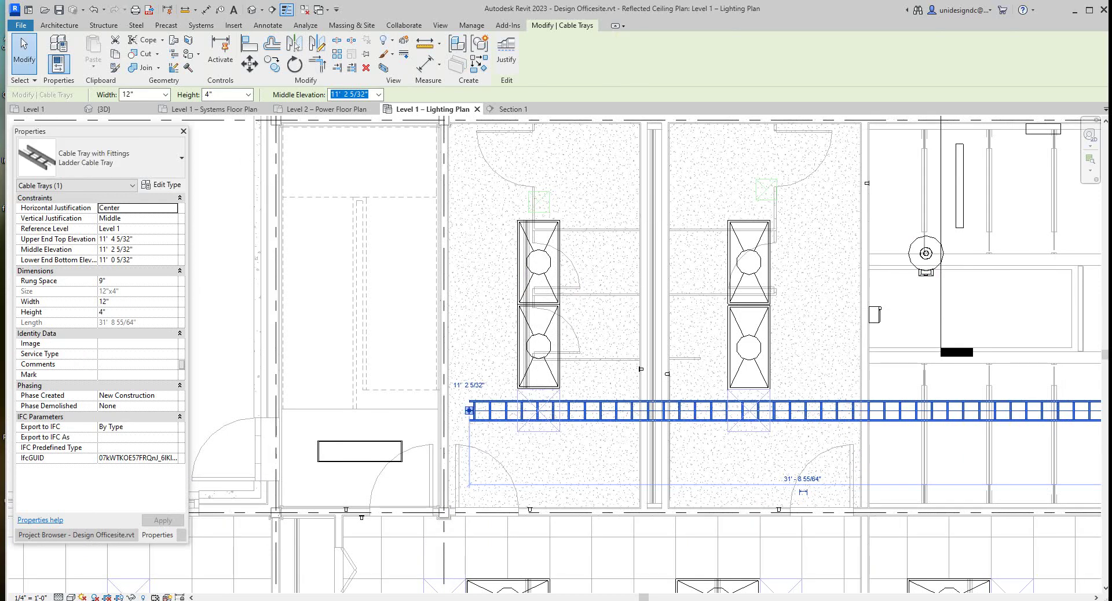
pyautogui.moveTo(468, 410); pyautogui.dragTo(399, 410)
pyautogui.press('Escape')
pyautogui.scroll(-3, 407, 411)
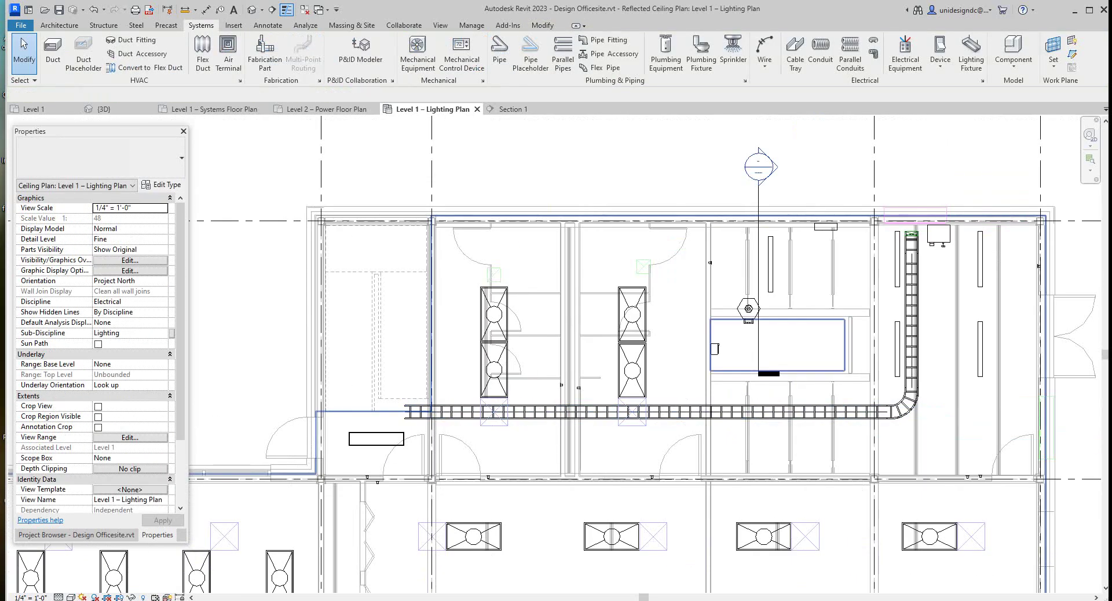
# Pull the horizontal tray's open end back so that it stops just inside grid 3.
pyautogui.scroll(2, 400, 412)
pyautogui.click(406, 412)
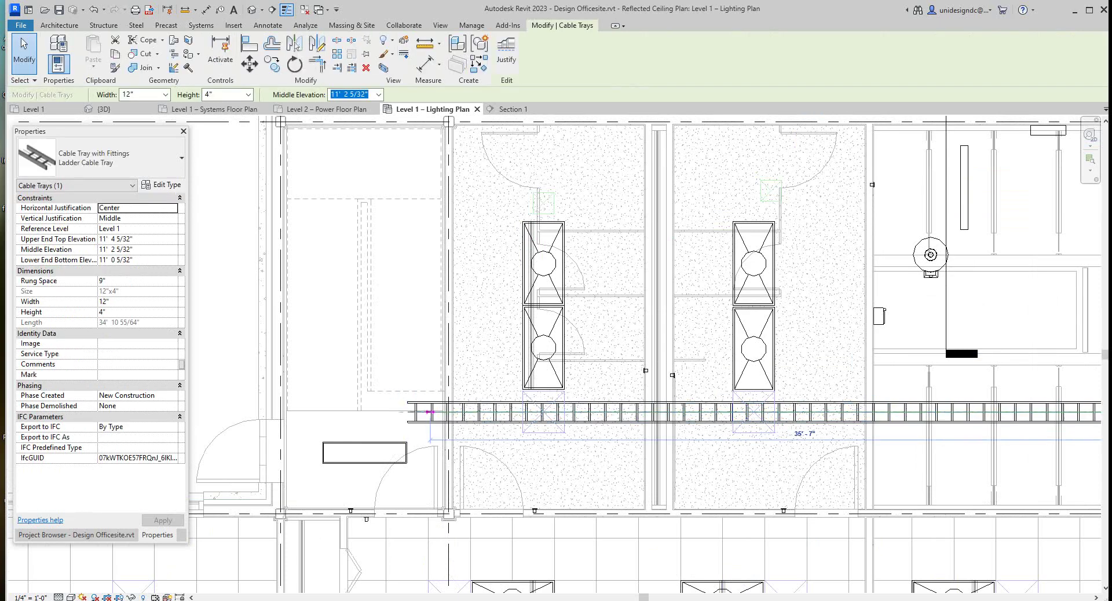
pyautogui.moveTo(430, 412); pyautogui.dragTo(468, 412)
pyautogui.press('Escape')
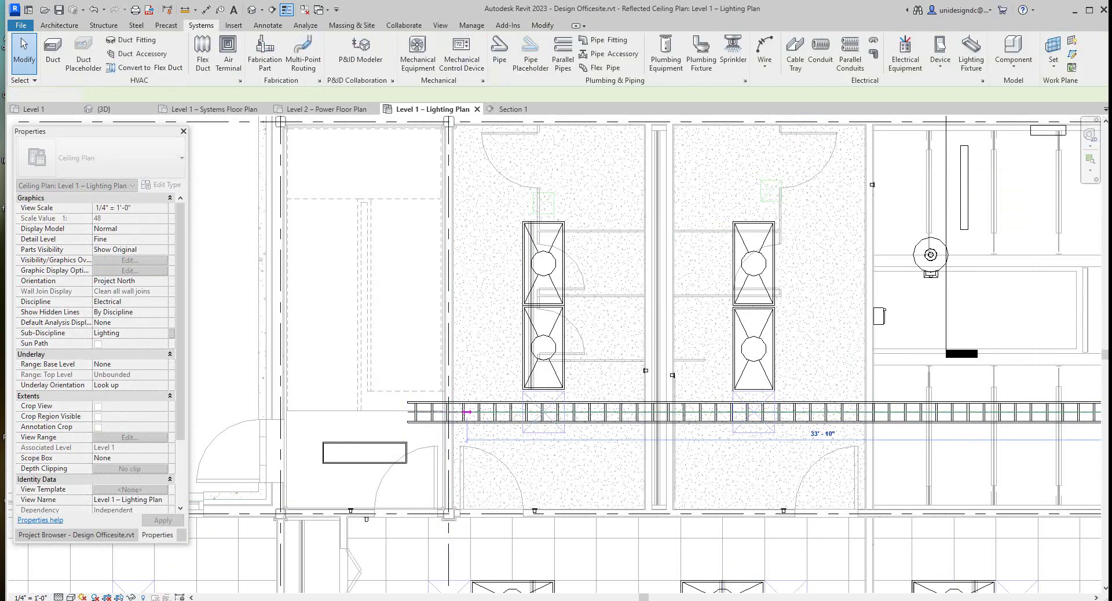
pyautogui.scroll(-3, 541, 412)
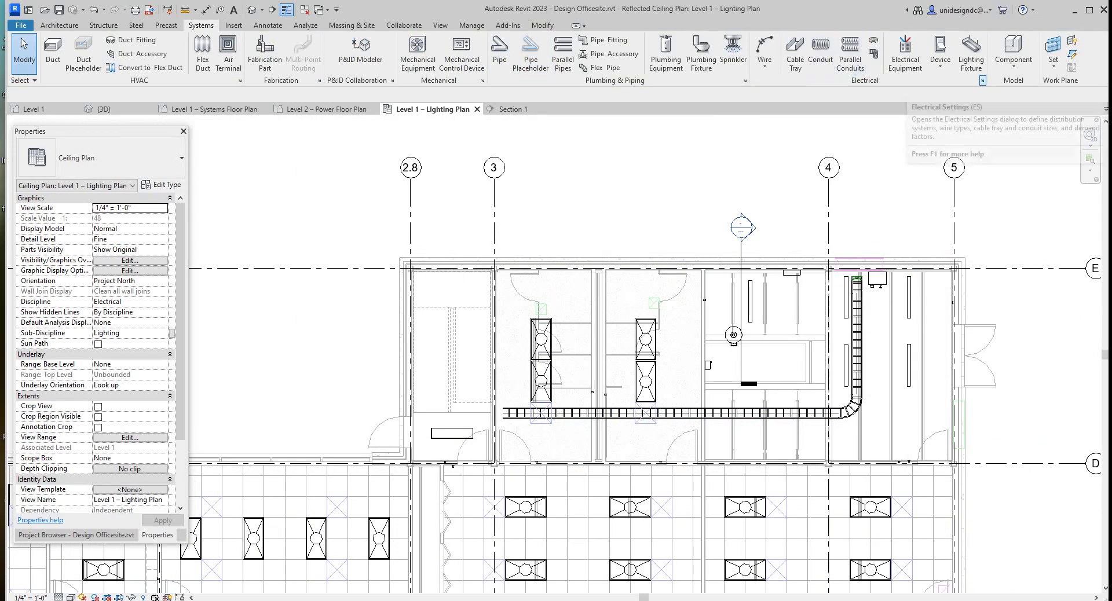
# Open the Electrical Settings to view the available categories, and close them without making changes.
pyautogui.click(982, 80)
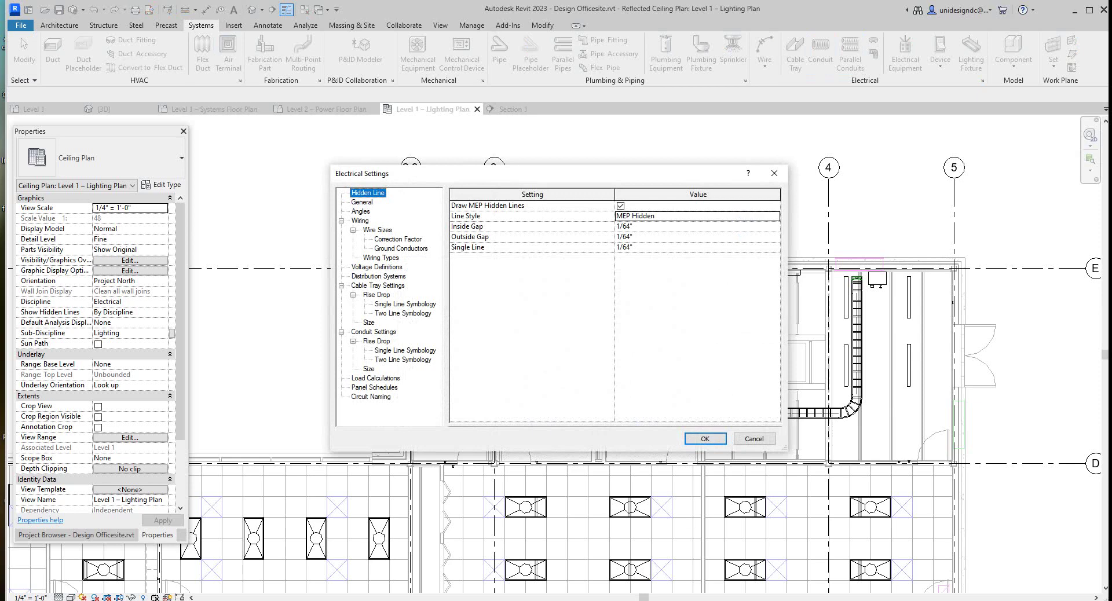
pyautogui.click(774, 173)
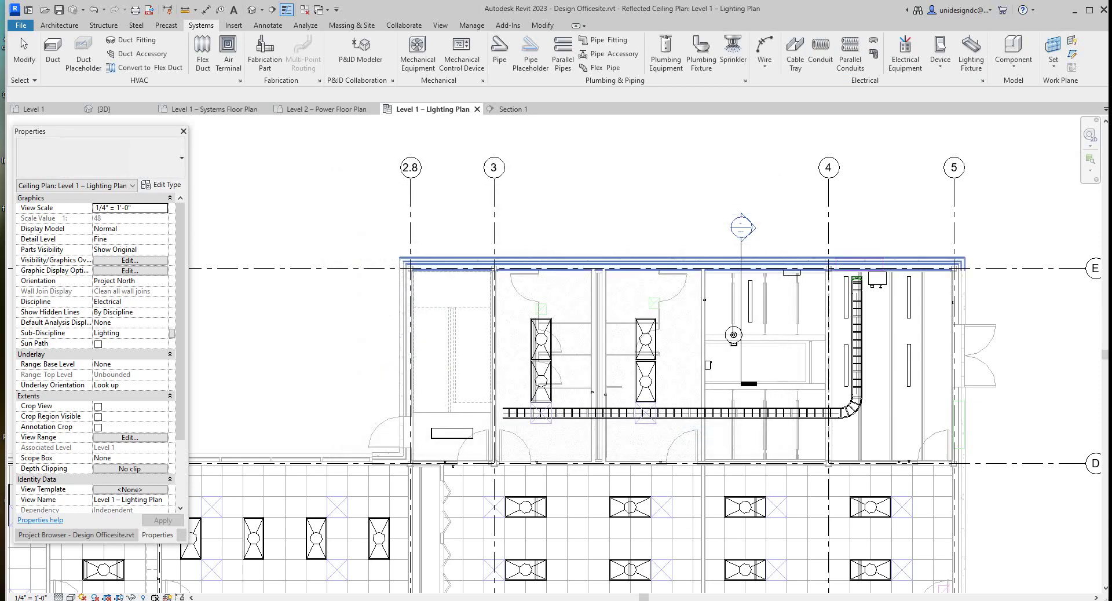
pyautogui.scroll(1, 607, 425)
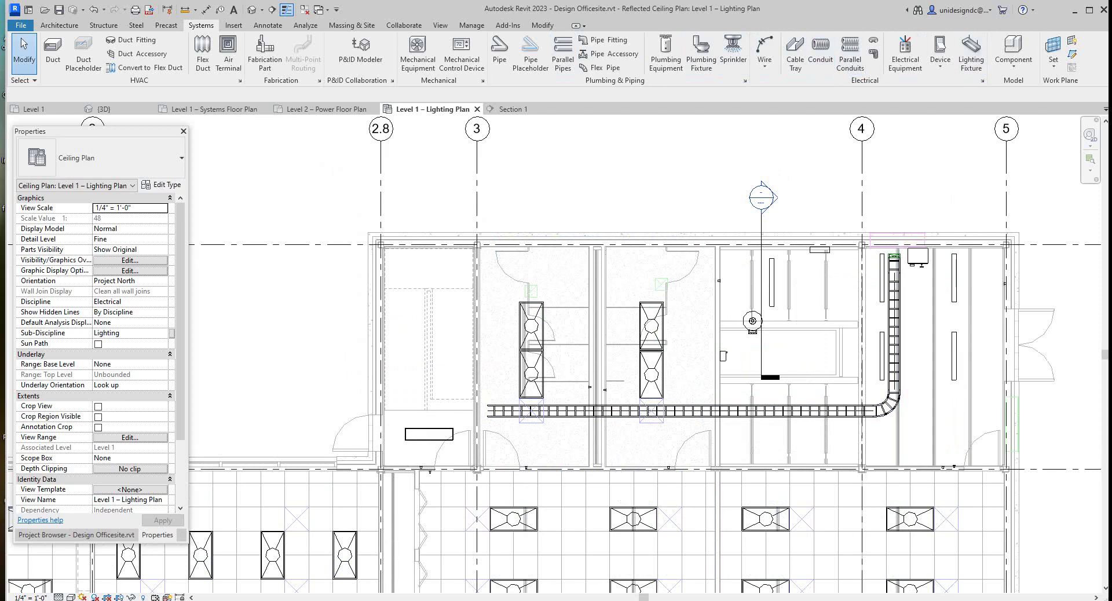
# Draw a perpendicular ladder tray branch from the horizontal run between grids 3 and 4, extending just past grid D.
pyautogui.click(795, 53)
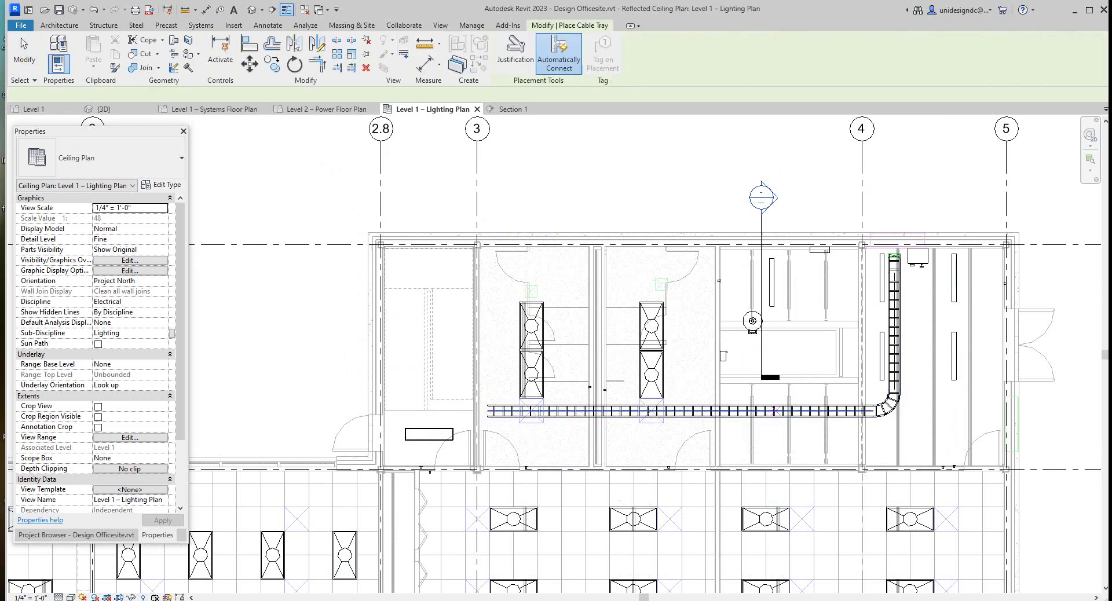
pyautogui.click(775, 412)
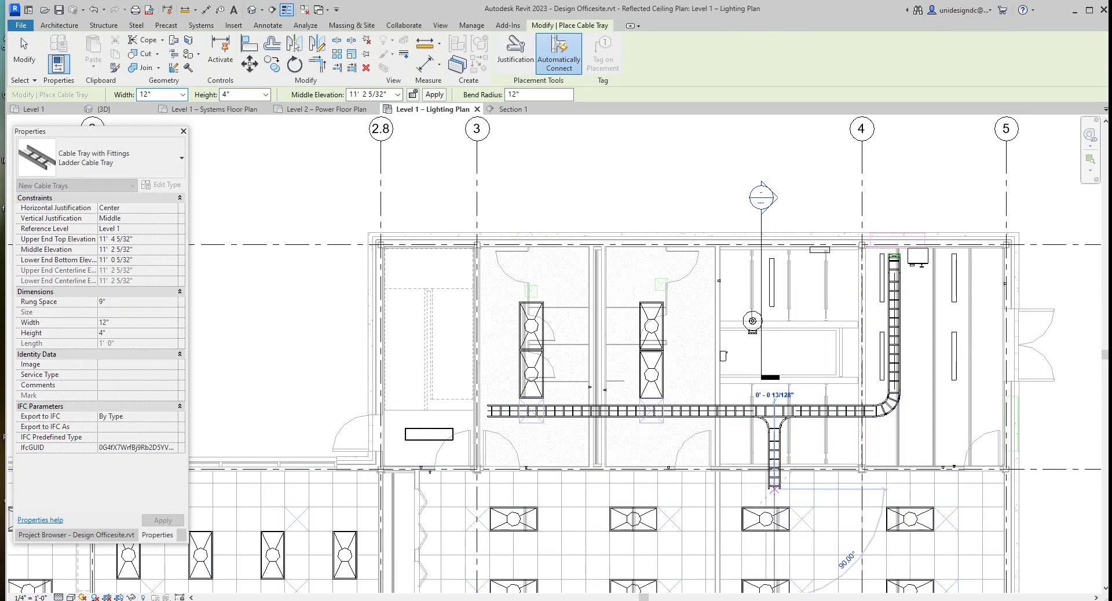
pyautogui.scroll(-1, 775, 488)
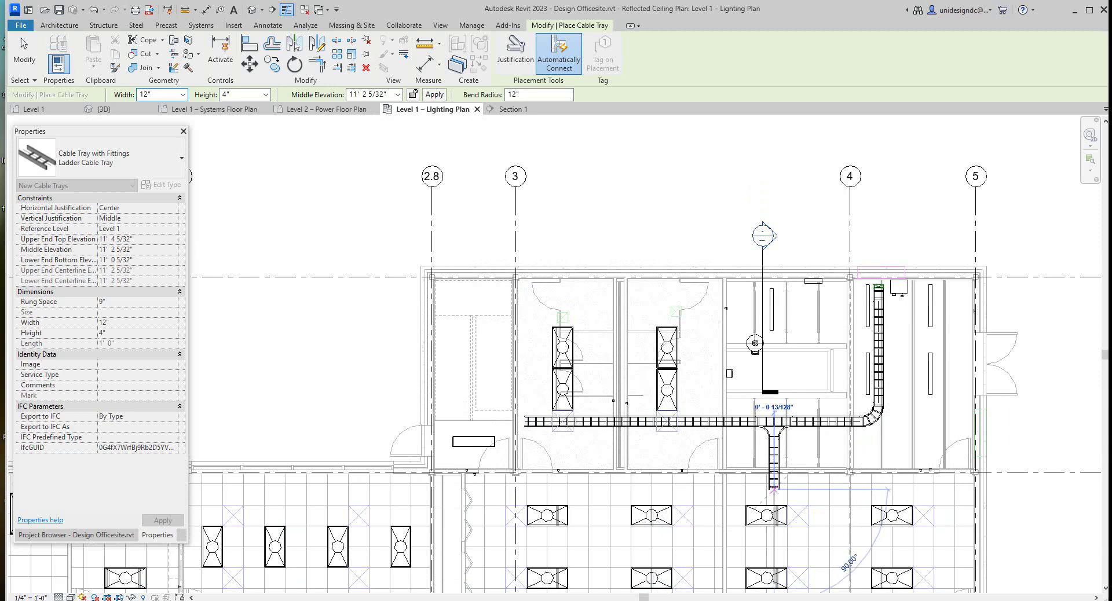
pyautogui.click(774, 490)
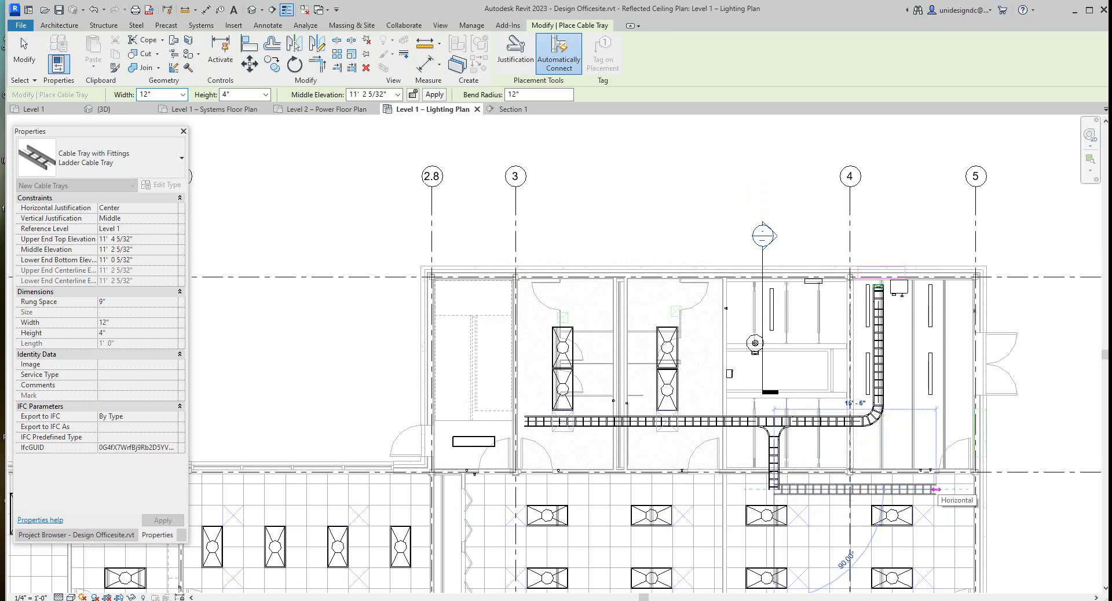
# Turn the branch parallel to grid D, run it past grid 4 toward grid 5, and finish placing cable tray.
pyautogui.click(936, 489)
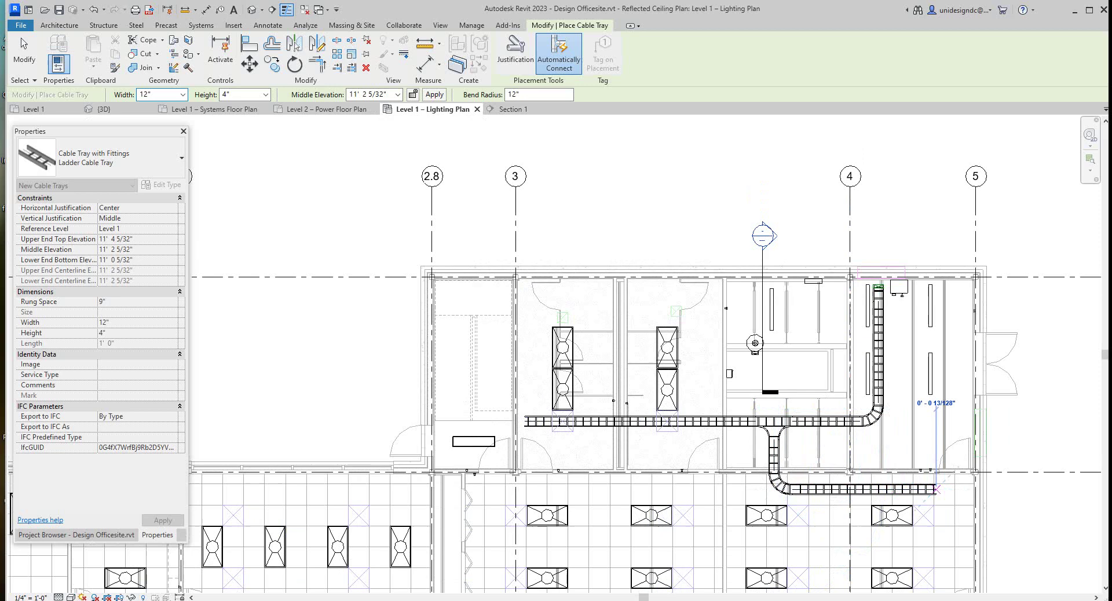
pyautogui.press('Escape')
pyautogui.scroll(1, 796, 515)
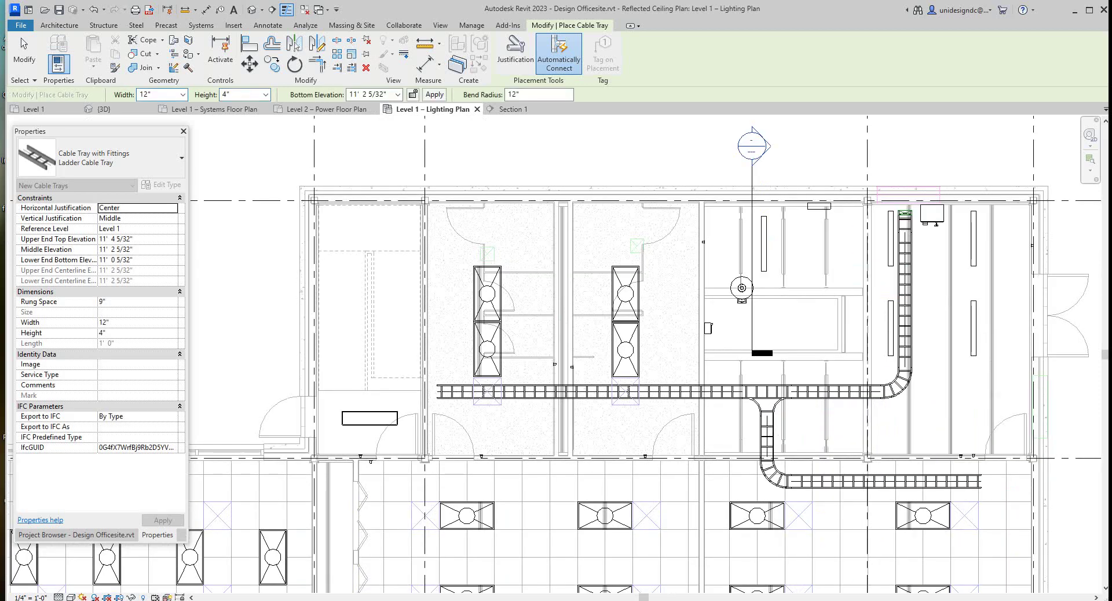
pyautogui.press('Escape')
# Delete the ladder horizontal bend joining the branch to the tray run just past grid D.
pyautogui.scroll(1, 771, 481)
pyautogui.click(772, 476)
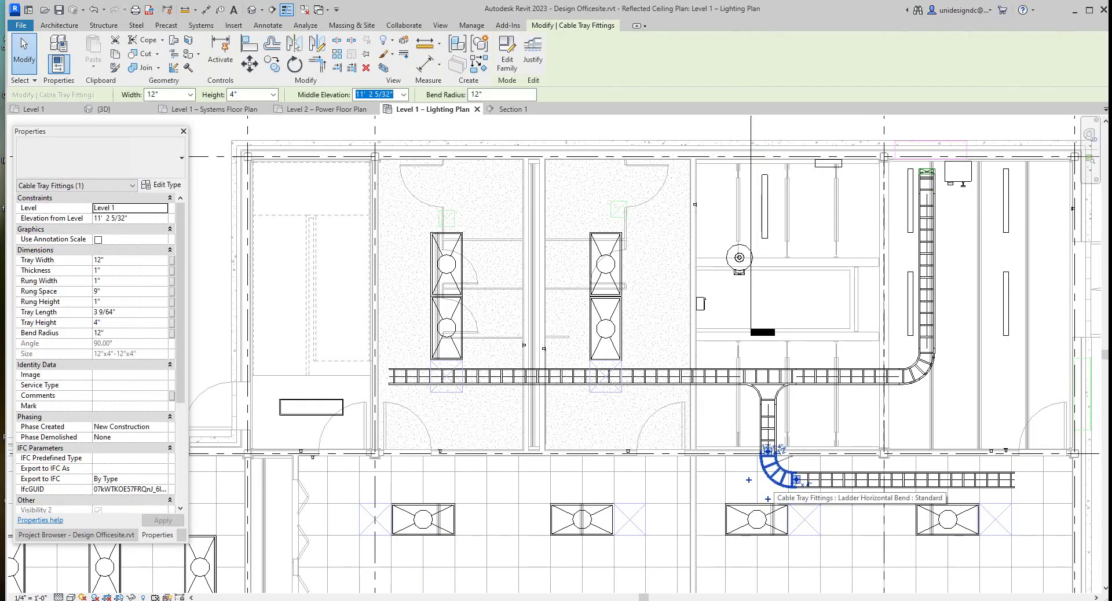
pyautogui.press('Delete')
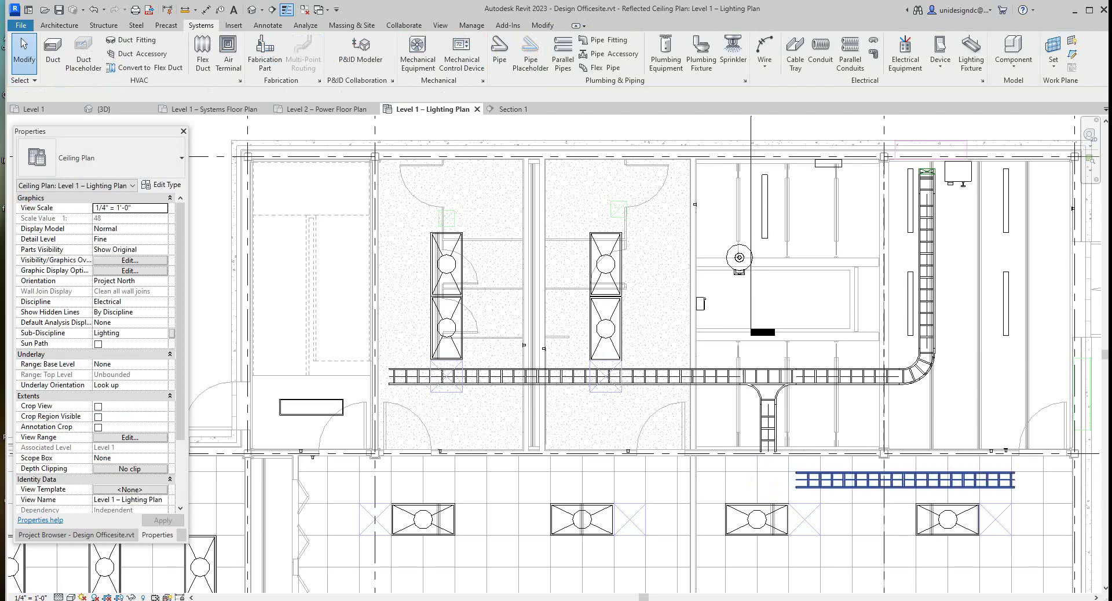
# Extend the ladder tray run just past grid D back toward grid 3, making it about 39'-0" long.
pyautogui.click(808, 479)
pyautogui.moveTo(796, 480); pyautogui.dragTo(720, 479)
pyautogui.moveTo(561, 479); pyautogui.dragTo(506, 480)
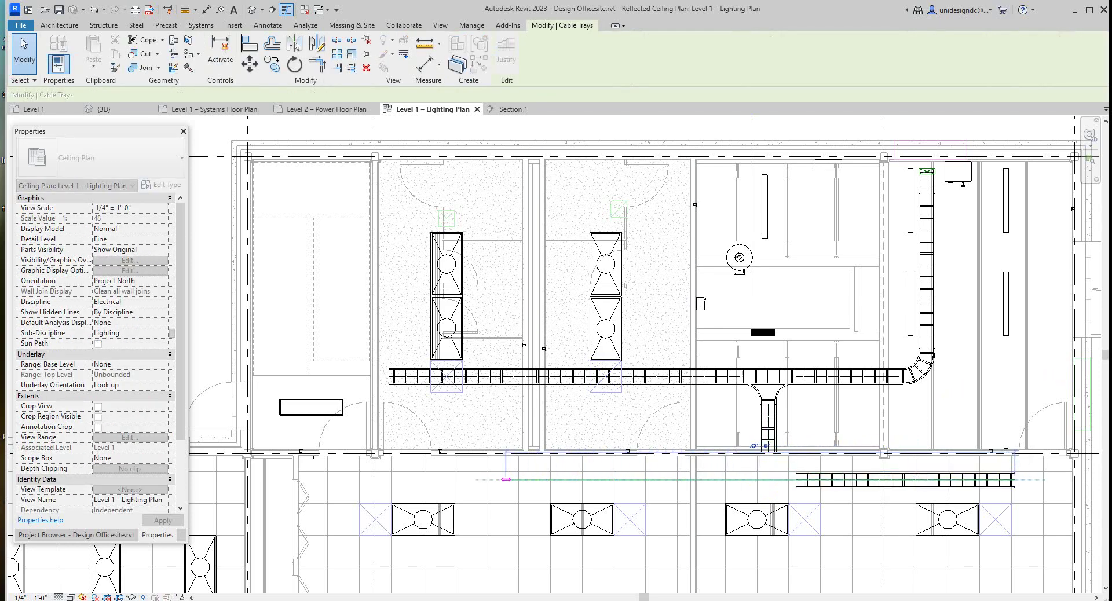
pyautogui.moveTo(402, 479); pyautogui.dragTo(394, 480)
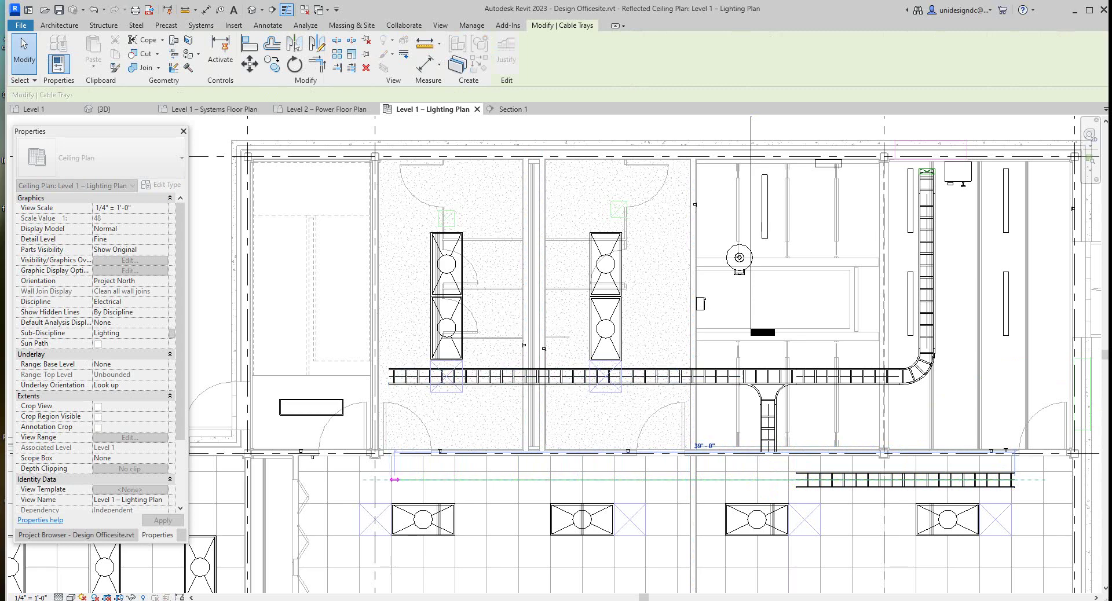
pyautogui.click(782, 440)
pyautogui.scroll(2, 780, 440)
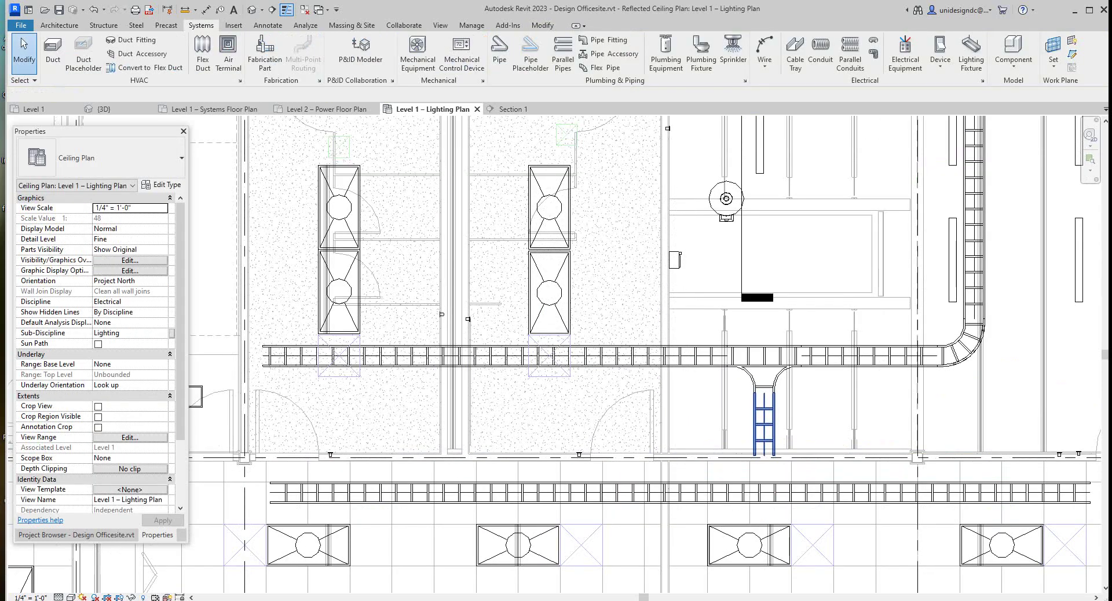
# Stretch the short ladder tray branch between grids 3 and 4 onto the run past grid D to join them.
pyautogui.click(764, 422)
pyautogui.moveTo(764, 455); pyautogui.dragTo(764, 492)
pyautogui.scroll(-5, 753, 490)
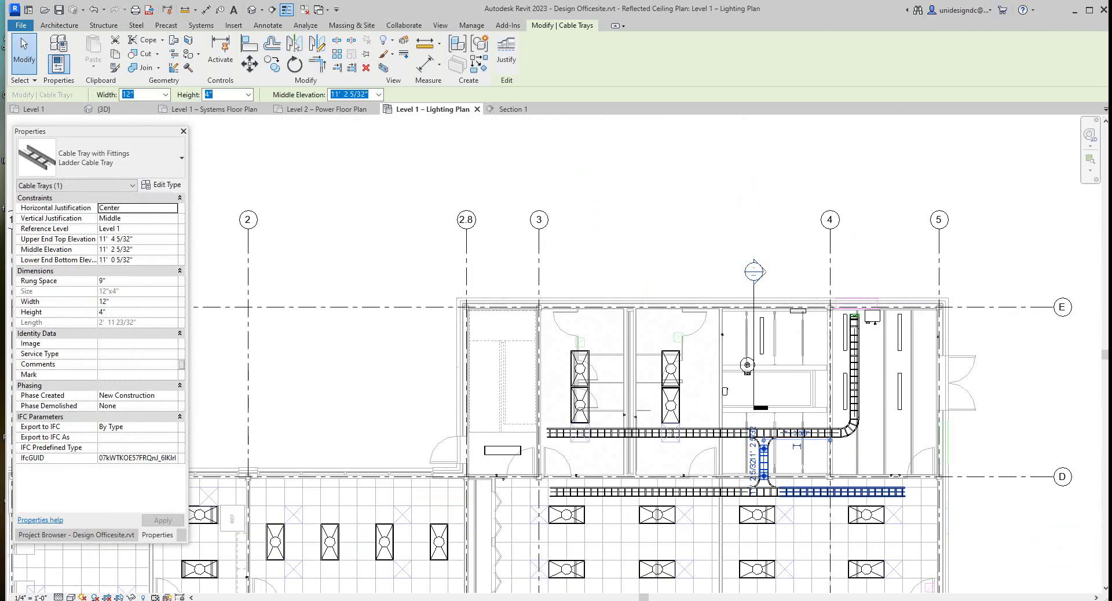
pyautogui.scroll(-3, 728, 451)
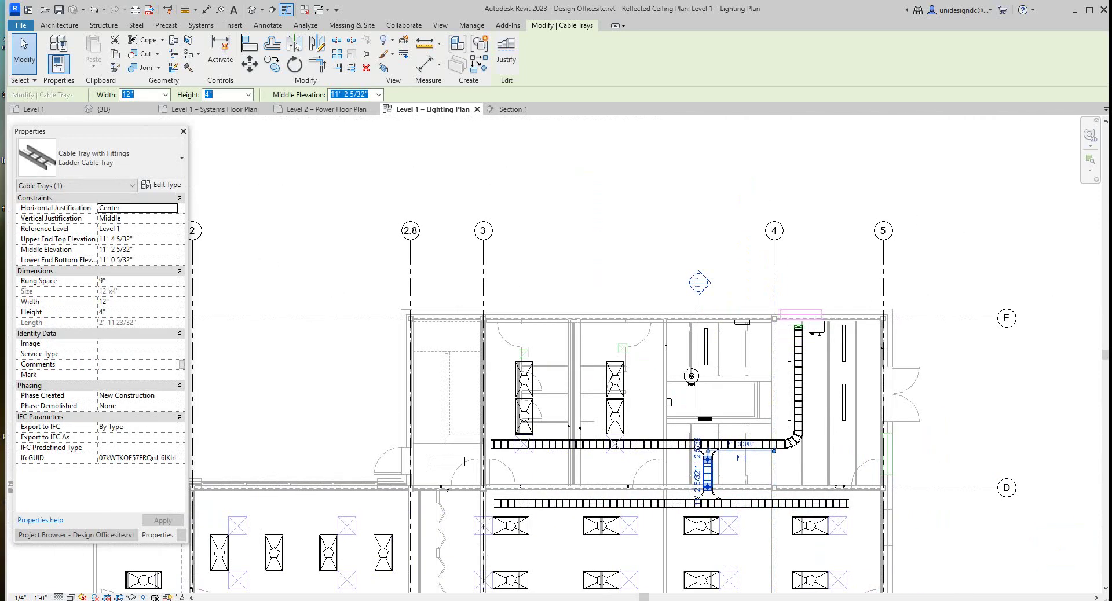
pyautogui.scroll(4, 623, 465)
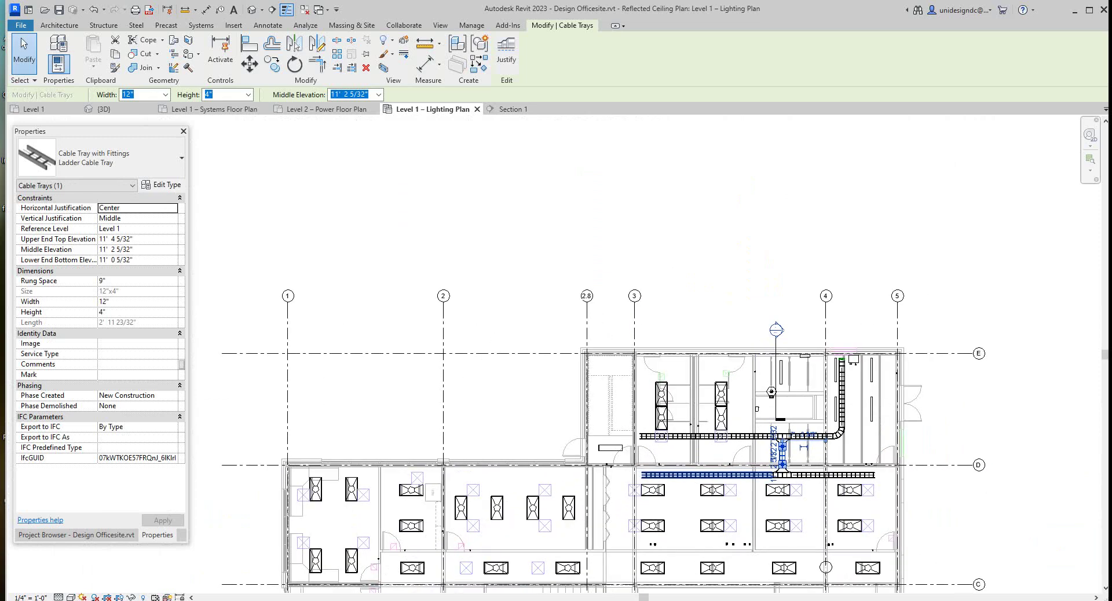
pyautogui.scroll(2, 829, 476)
pyautogui.scroll(1, 642, 472)
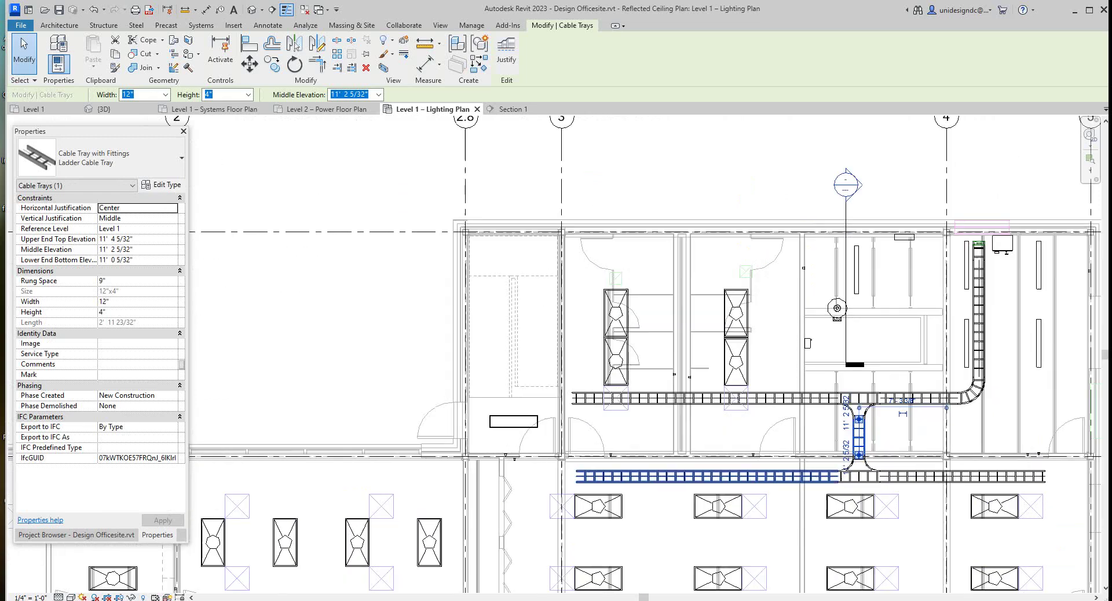
pyautogui.scroll(-5, 644, 469)
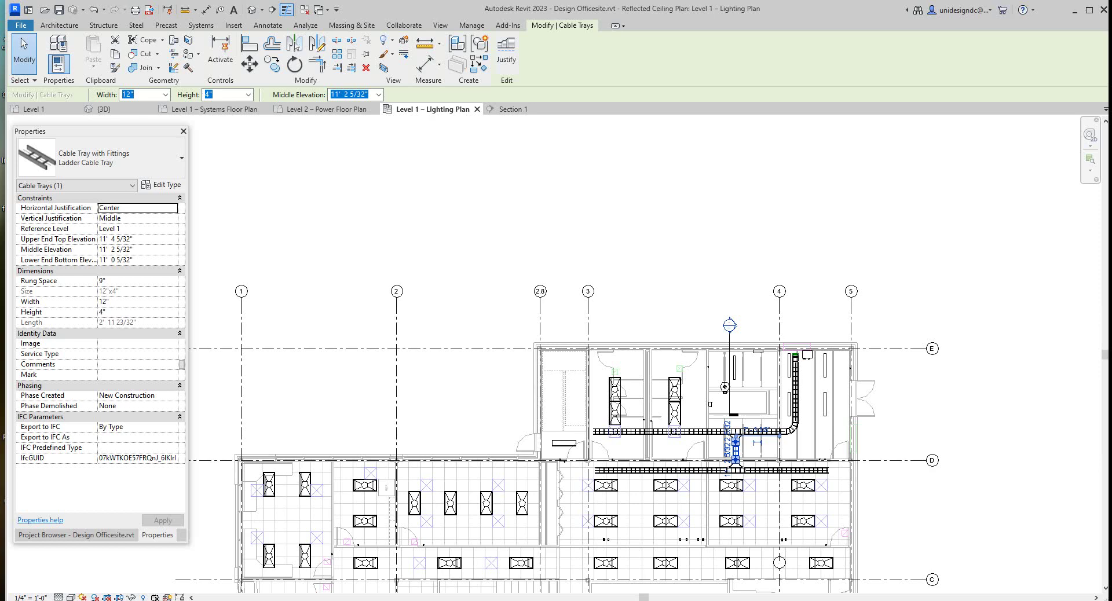
# Open the 3D view and raise the top of its section box above the ducts over the Level 1 ceilings.
pyautogui.click(116, 109)
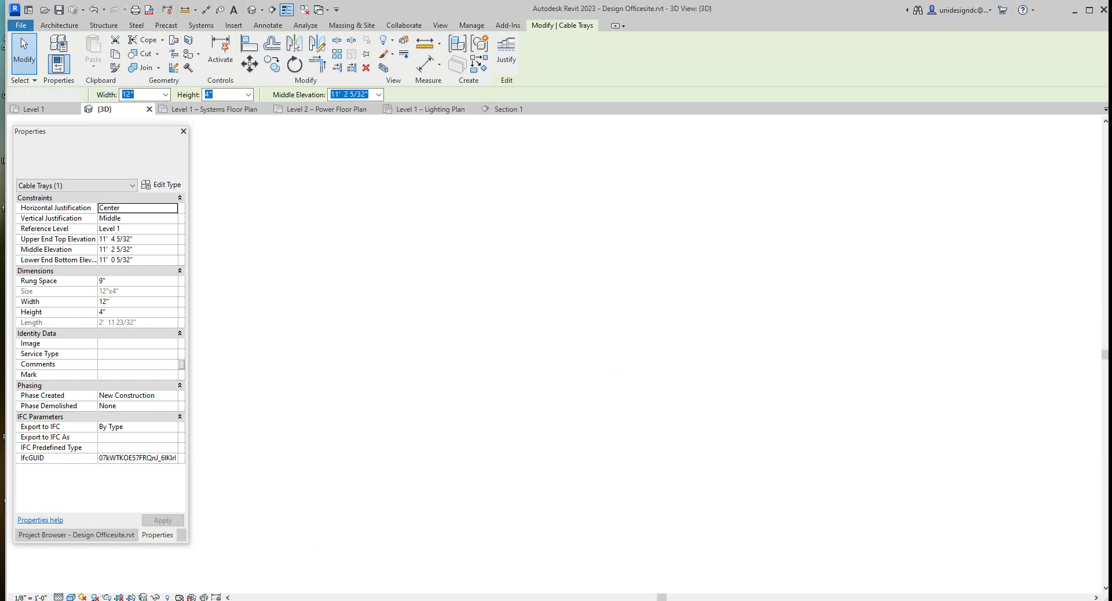
pyautogui.scroll(5, 424, 345)
pyautogui.scroll(5, 536, 402)
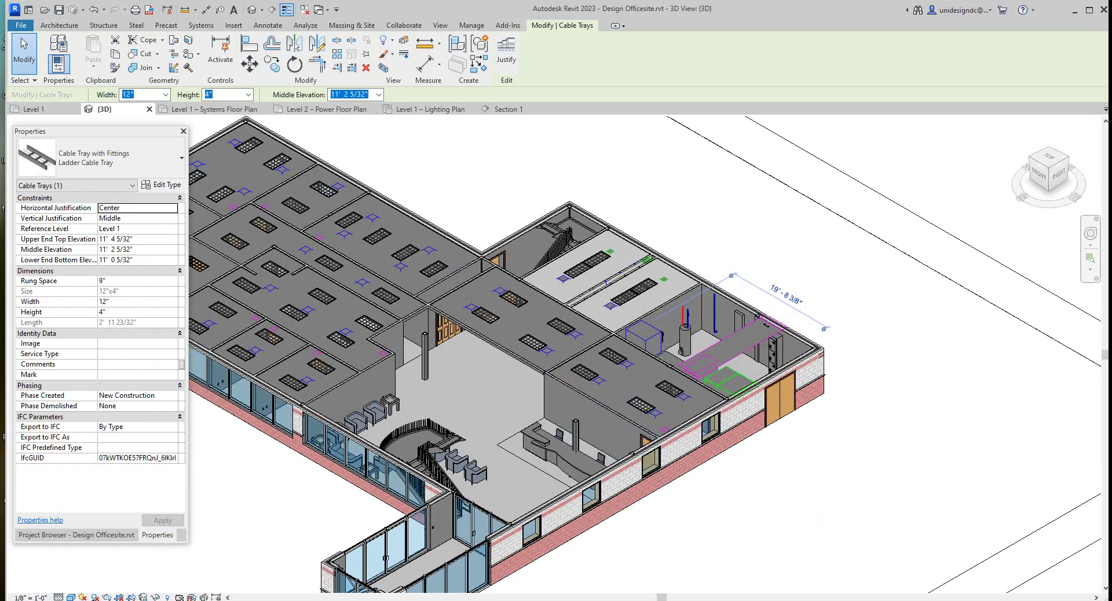
pyautogui.scroll(-4, 614, 396)
pyautogui.moveTo(1058, 174); pyautogui.dragTo(1040, 164)
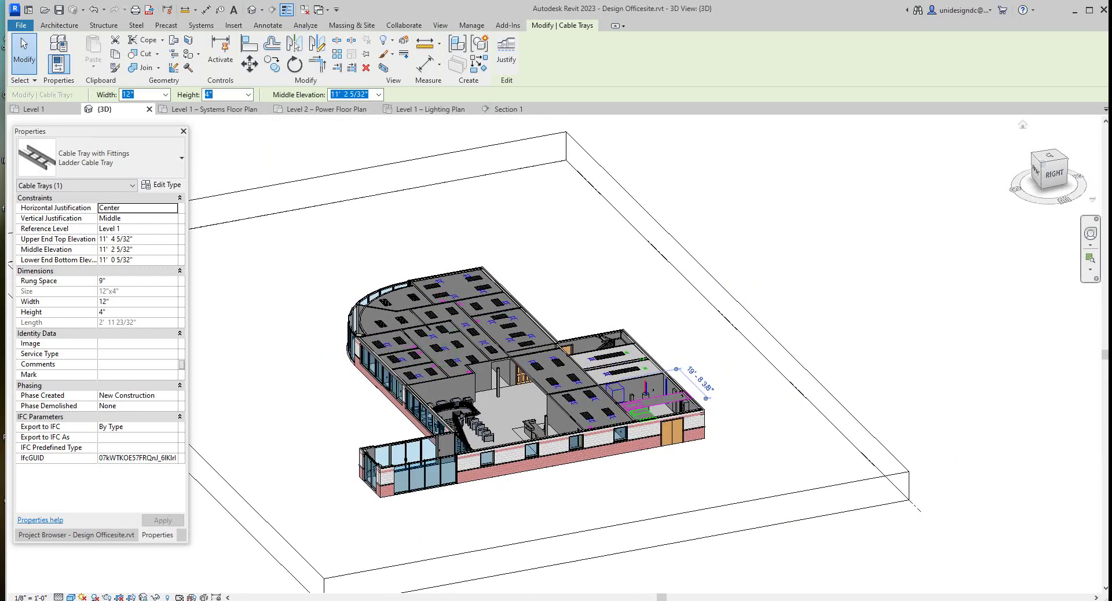
pyautogui.click(771, 333)
pyautogui.keyDown('shift'); pyautogui.moveTo(770, 333); pyautogui.dragTo(790, 332, button='middle'); pyautogui.keyUp('shift')
pyautogui.scroll(3, 441, 341)
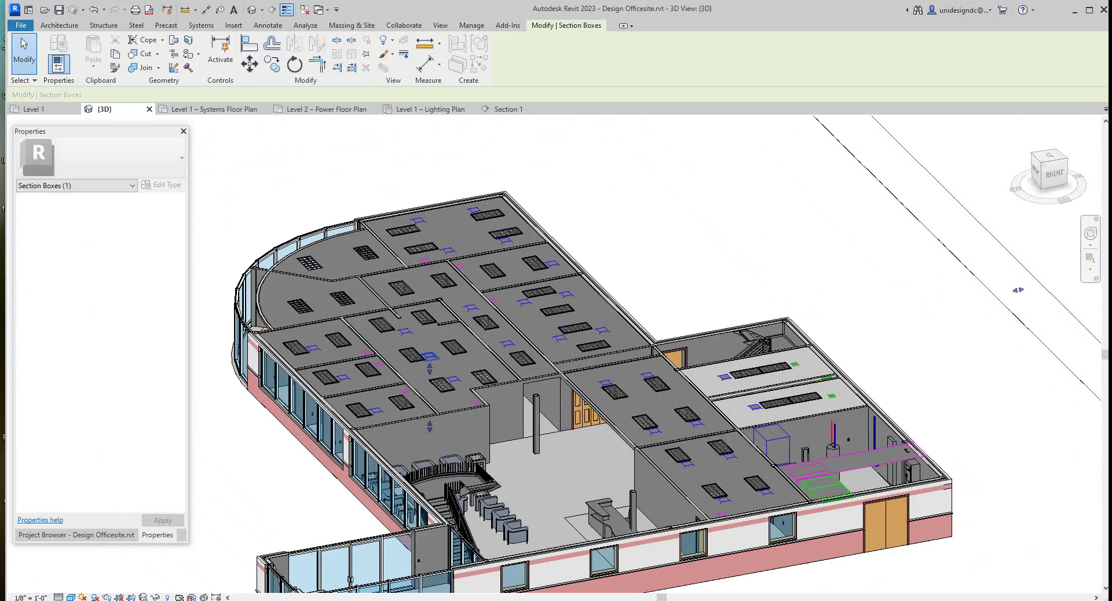
pyautogui.moveTo(430, 368); pyautogui.dragTo(429, 350)
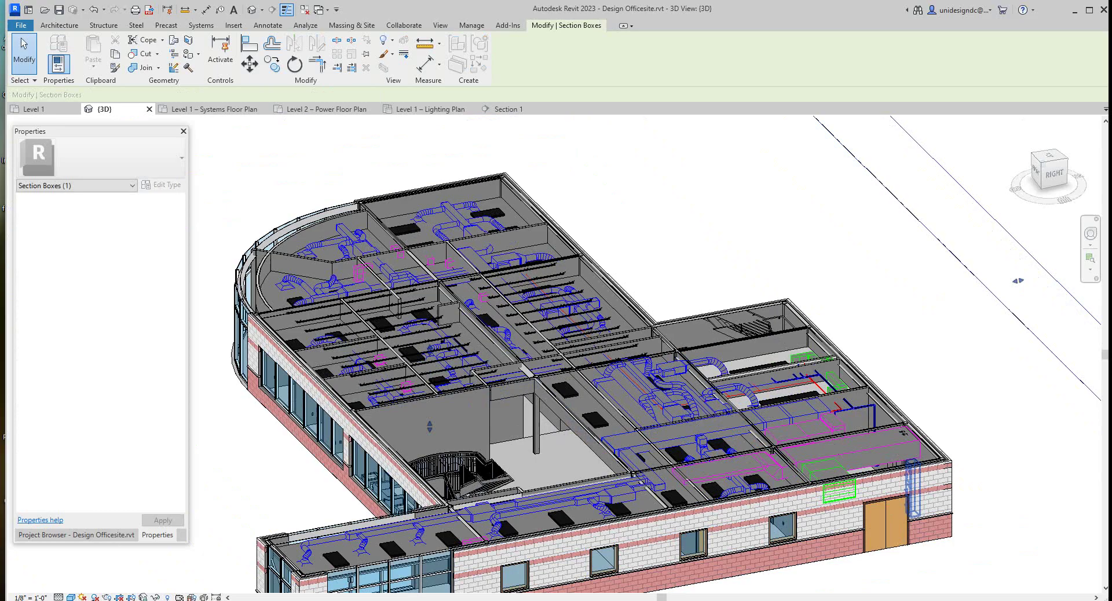
pyautogui.moveTo(1054, 173)
pyautogui.mouseDown()
pyautogui.moveTo(1073, 207)
pyautogui.moveTo(1067, 187)
pyautogui.moveTo(1064, 207)
pyautogui.moveTo(1049, 184)
pyautogui.mouseUp()
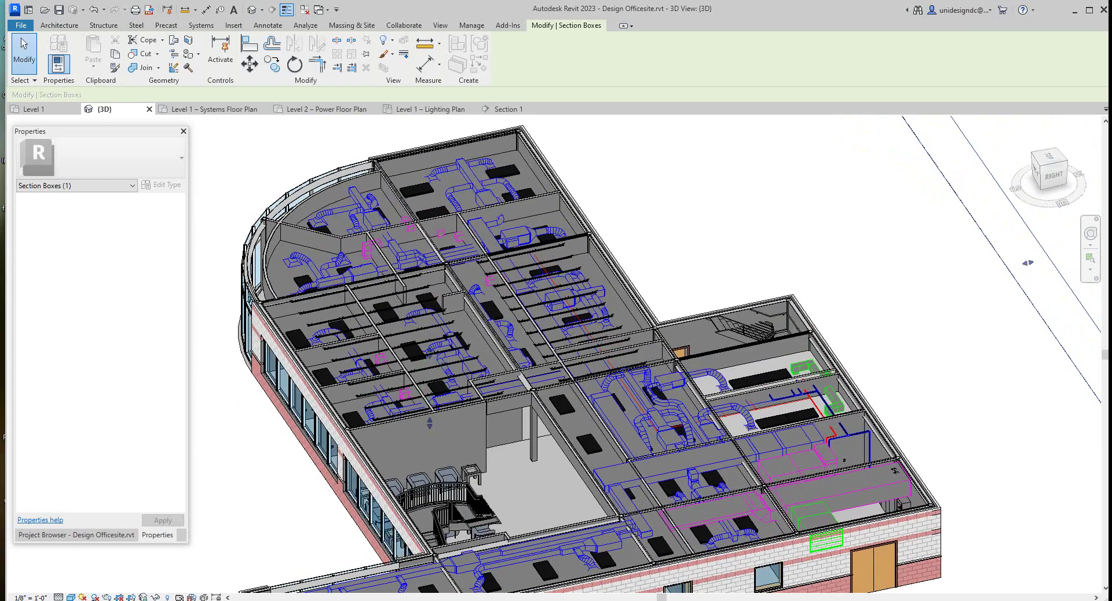
# Return to the Level 1 – Lighting Plan, show the Project Browser, and clear the section box selection.
pyautogui.click(326, 109)
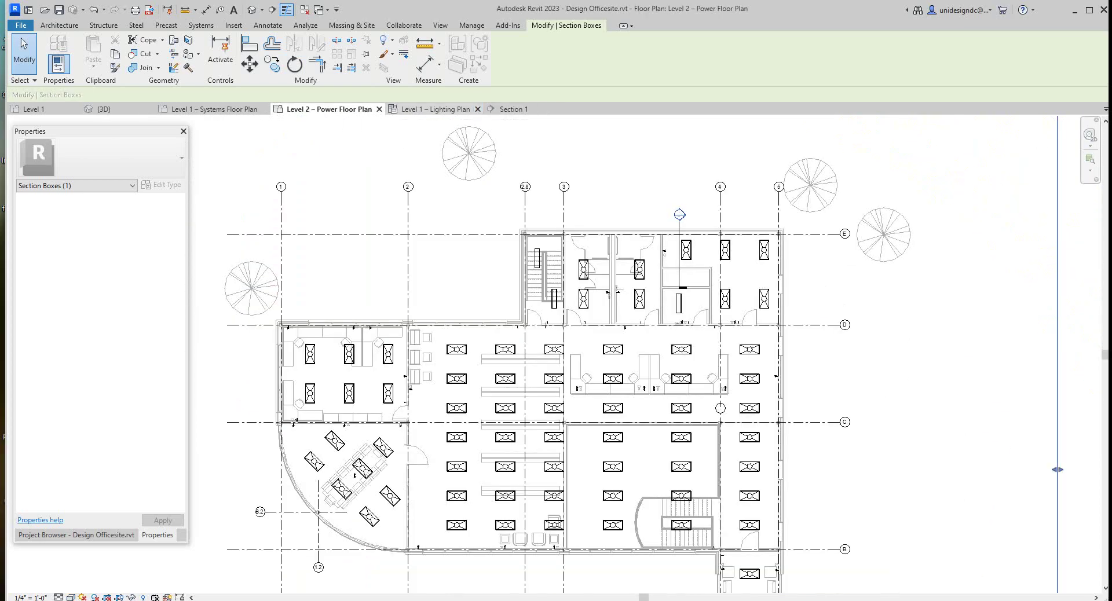
pyautogui.click(432, 109)
pyautogui.scroll(-3, 676, 461)
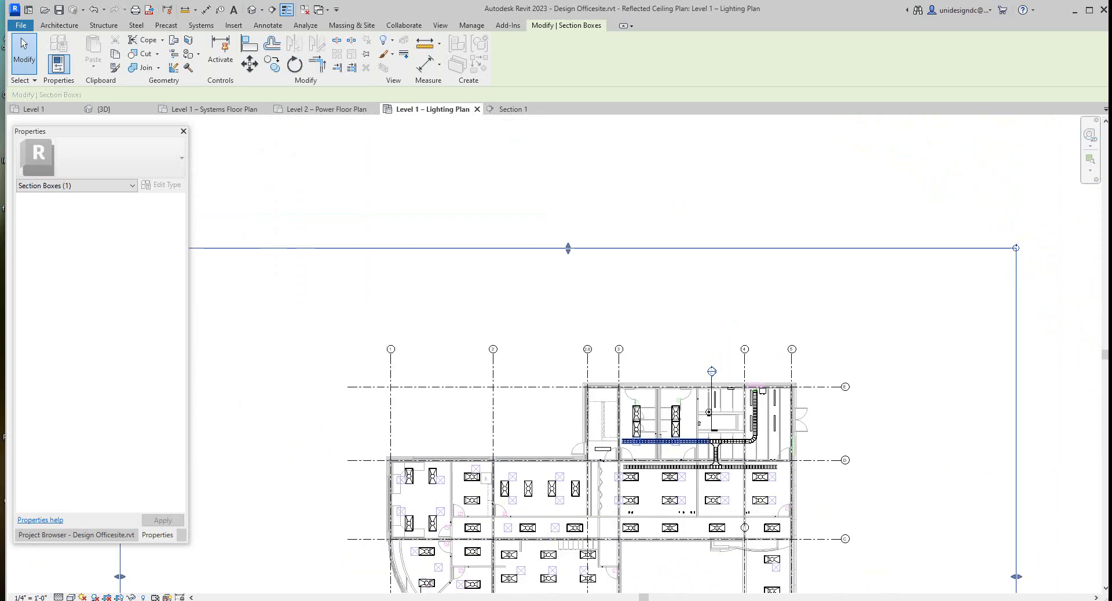
pyautogui.scroll(1, 616, 439)
pyautogui.click(76, 534)
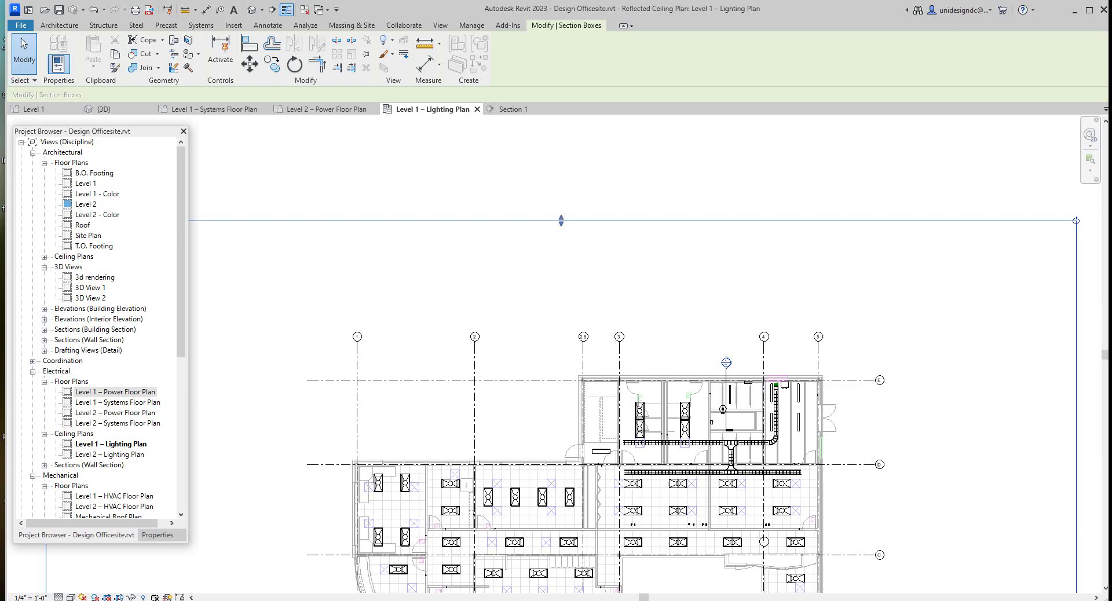
pyautogui.scroll(4, 721, 379)
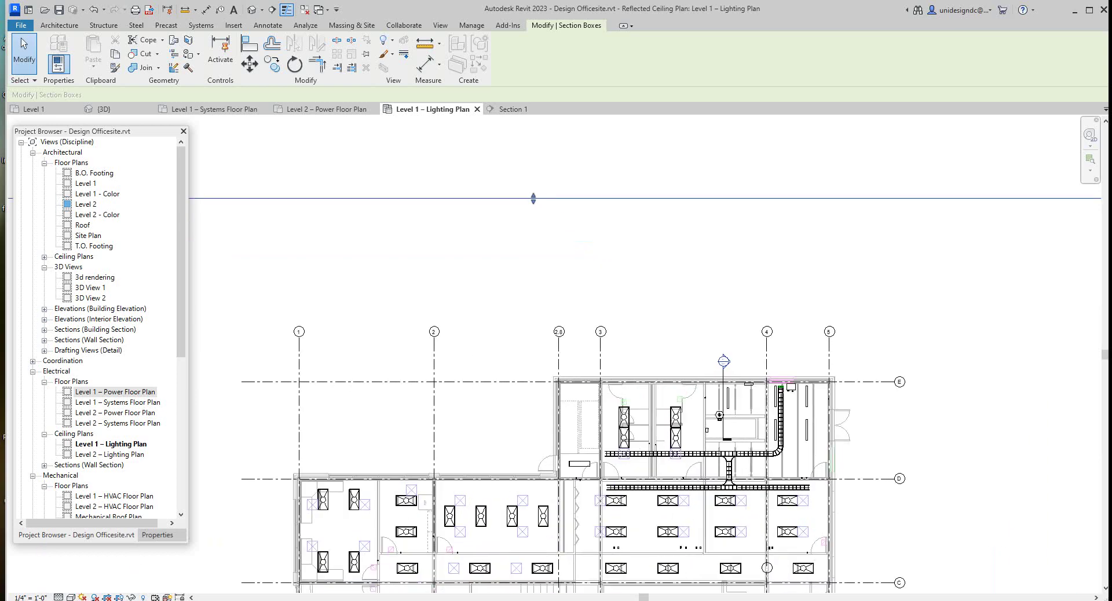
pyautogui.rightClick(719, 266)
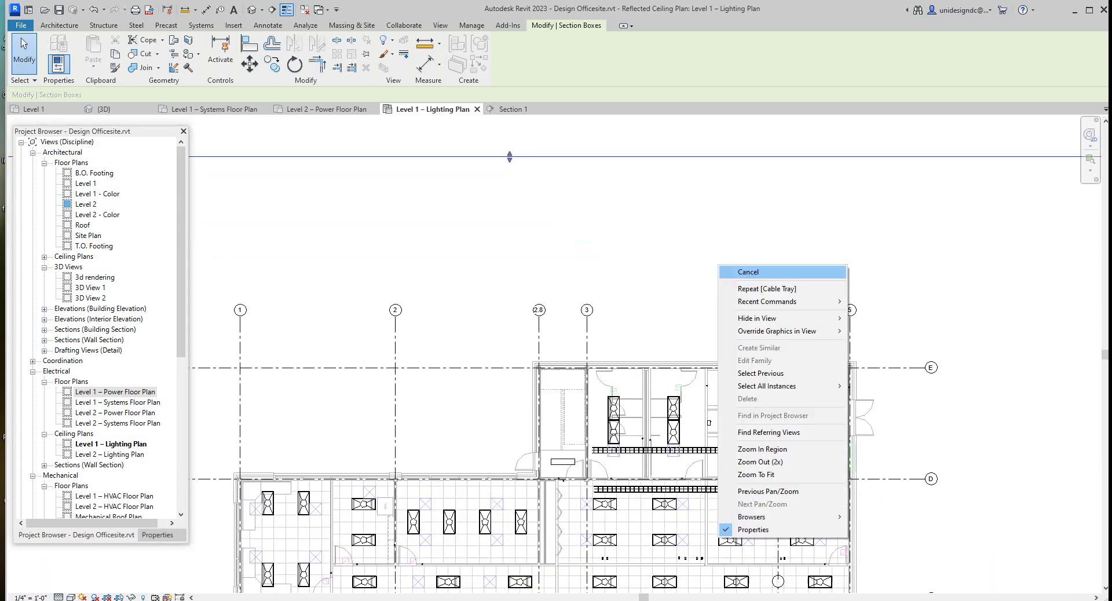
pyautogui.click(735, 272)
# Move the section line into the room beside grid 3 and extend its tail past the tray run beyond grid D.
pyautogui.scroll(-2, 735, 327)
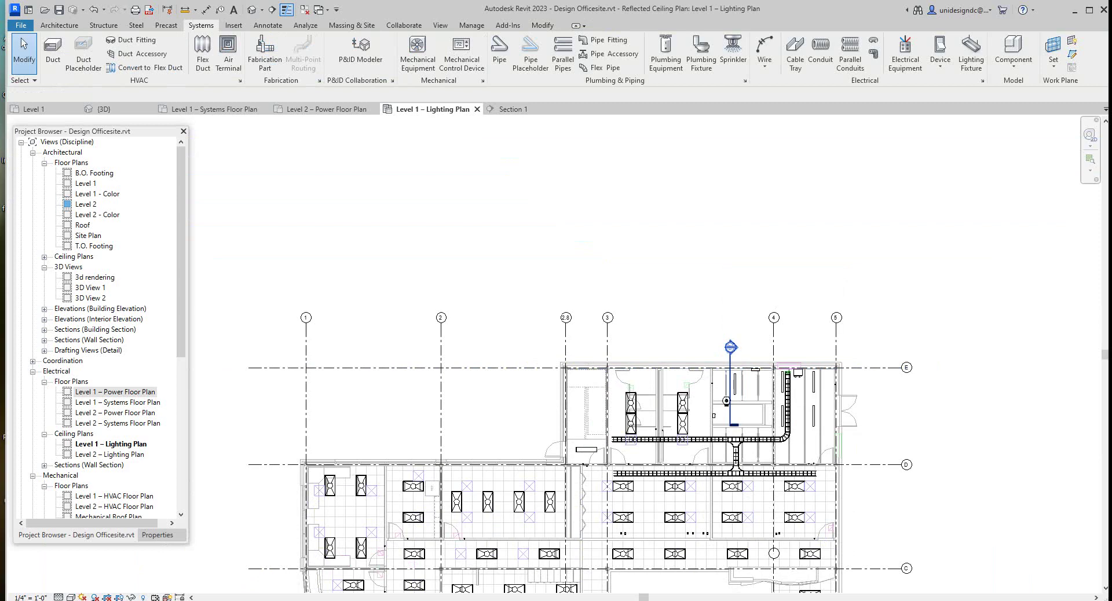
pyautogui.moveTo(730, 386); pyautogui.dragTo(643, 441)
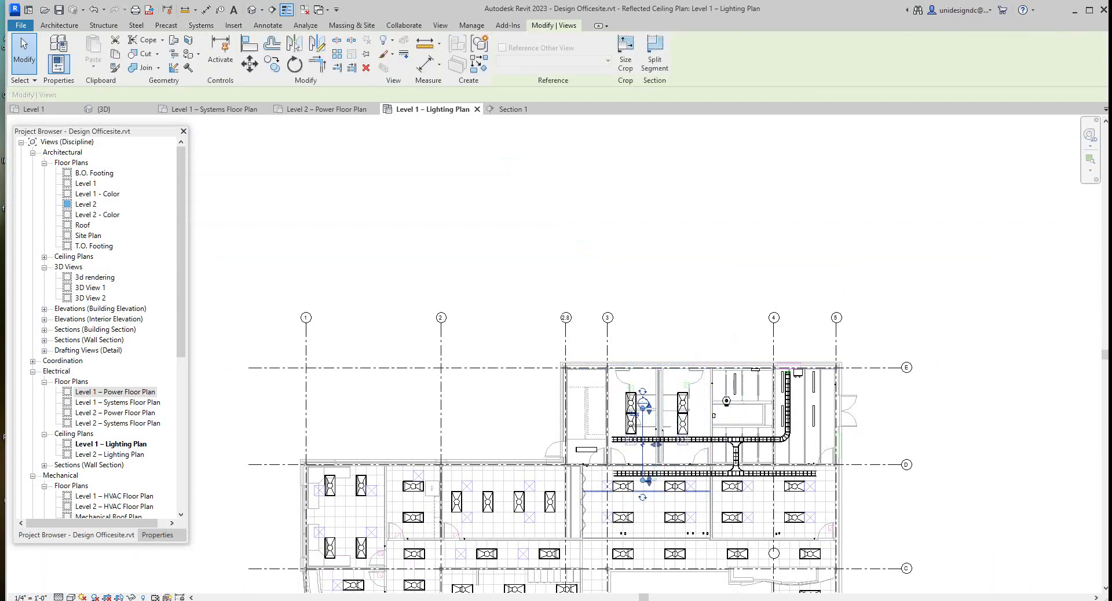
pyautogui.moveTo(644, 481); pyautogui.dragTo(645, 519)
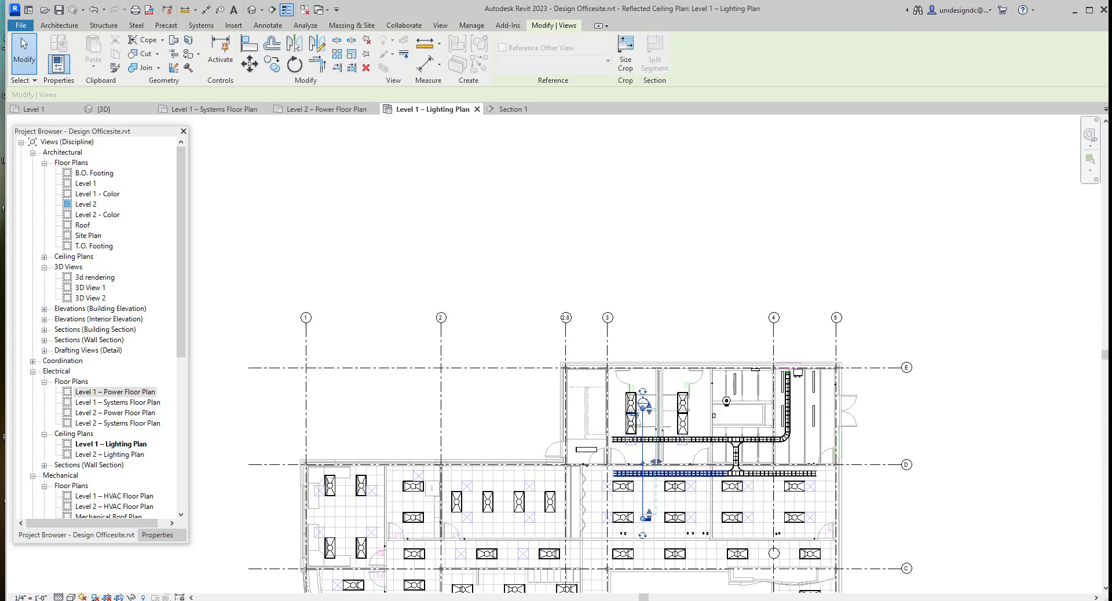
pyautogui.scroll(5, 644, 410)
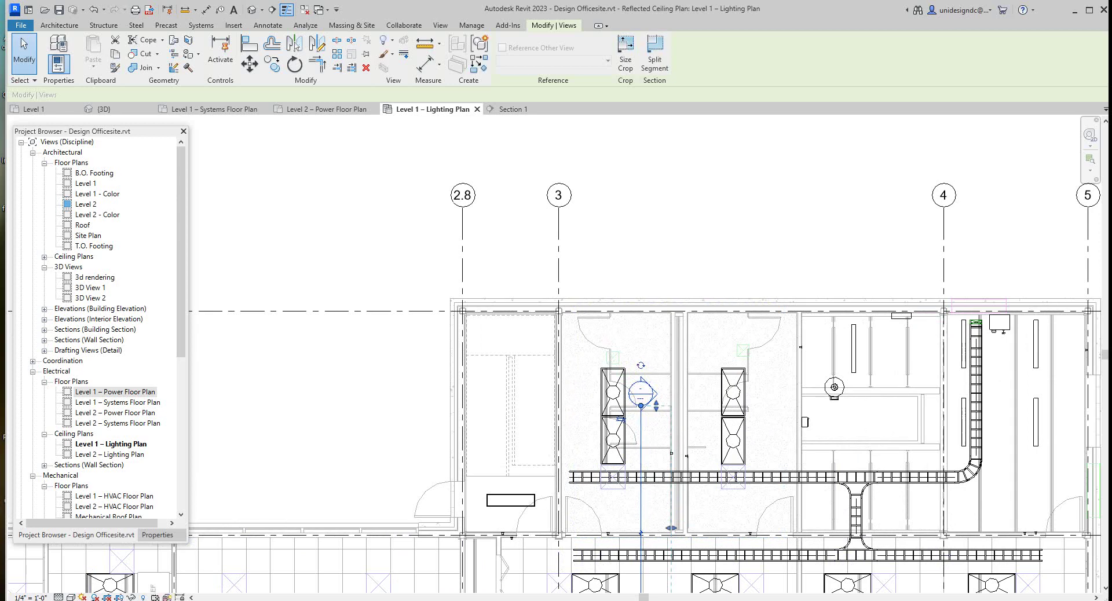
pyautogui.press('Escape')
pyautogui.scroll(2, 637, 394)
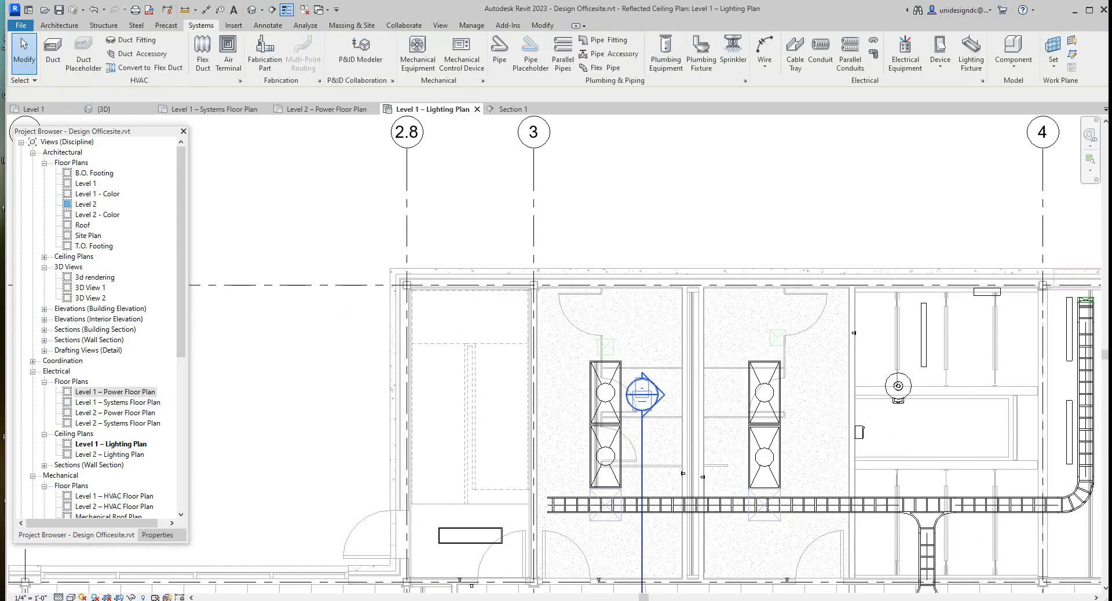
# Open Section 1 from its marker and examine the space between the Level 1 ceiling and Level 2 for the trays.
pyautogui.doubleClick(642, 395)
pyautogui.scroll(-4, 672, 423)
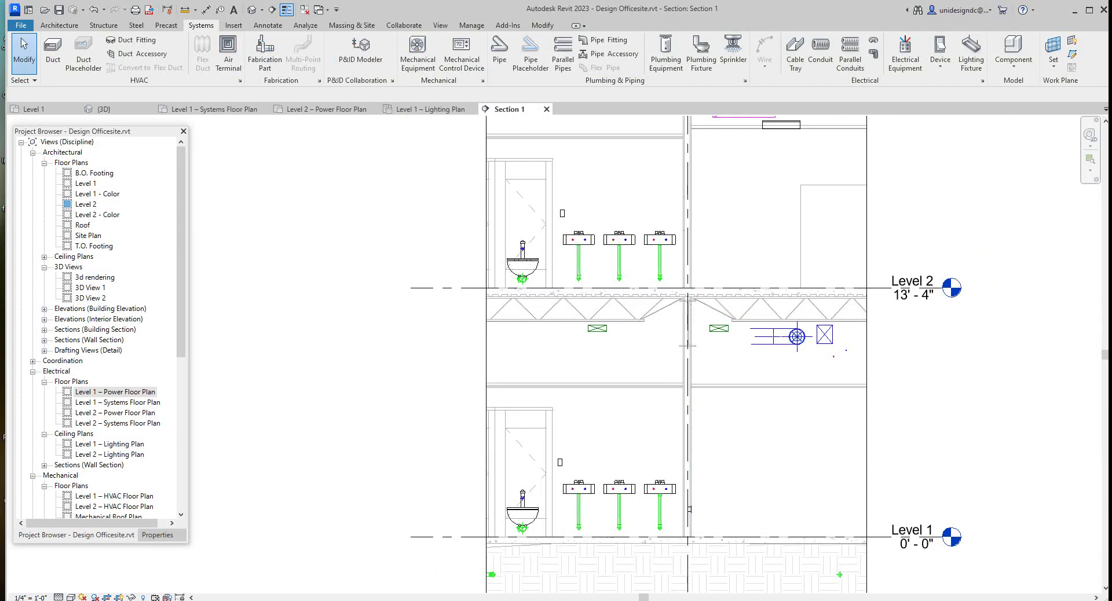
pyautogui.scroll(3, 712, 337)
pyautogui.scroll(-2, 549, 327)
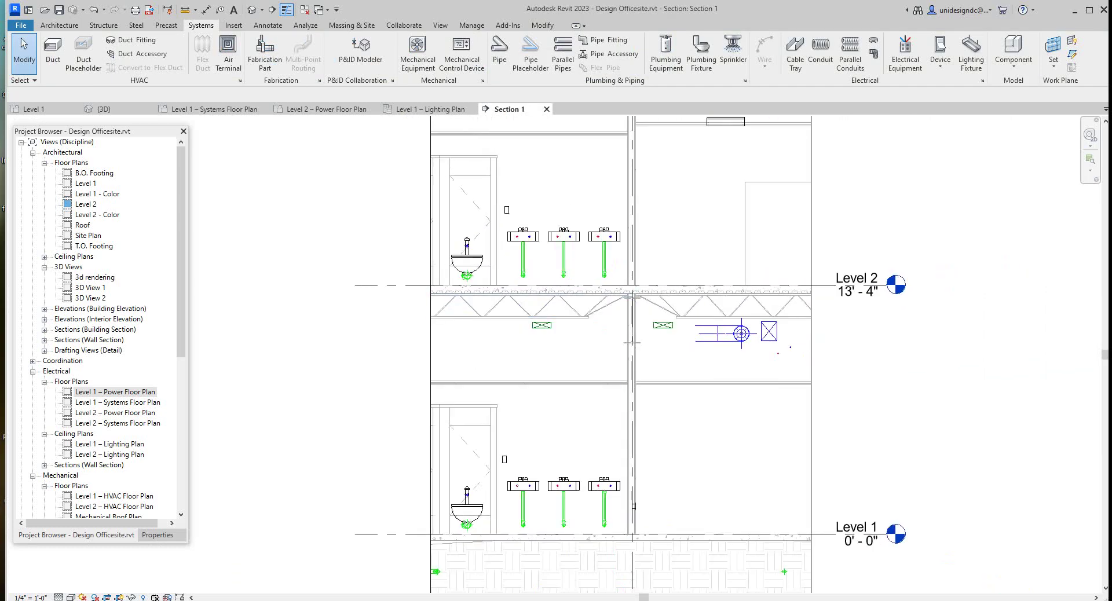
pyautogui.scroll(1, 632, 342)
pyautogui.scroll(-3, 629, 343)
pyautogui.scroll(2, 624, 343)
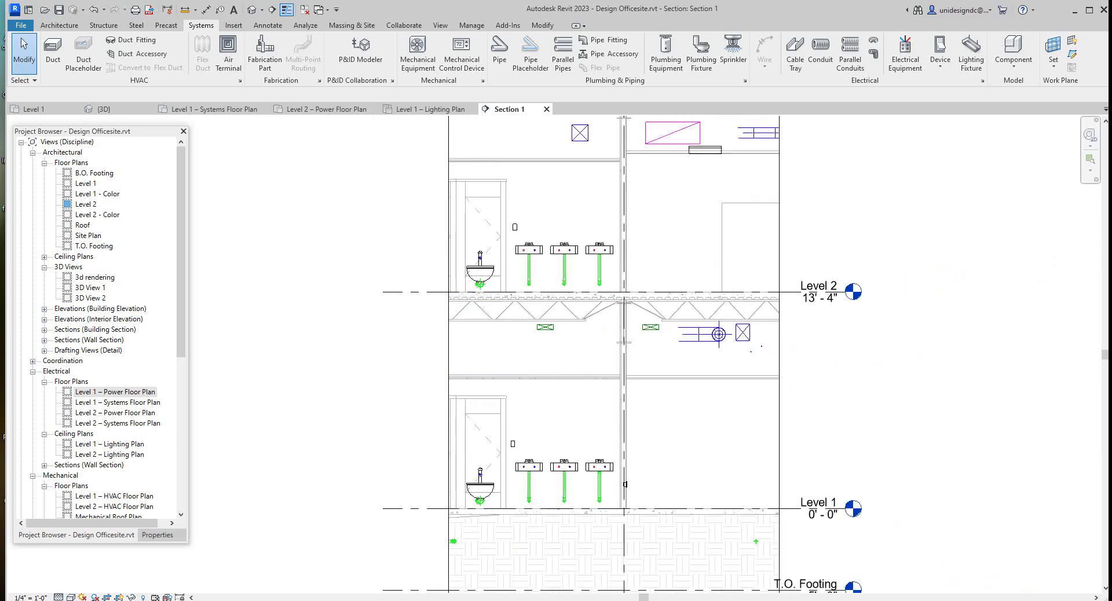
pyautogui.scroll(-1, 603, 234)
pyautogui.scroll(-1, 602, 235)
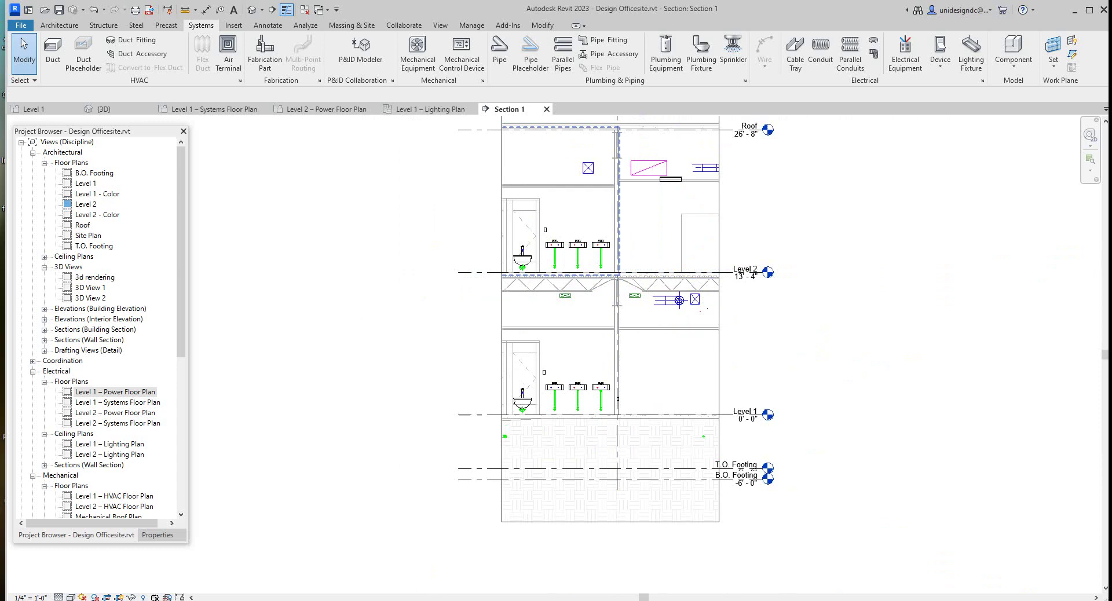
pyautogui.scroll(-2, 634, 199)
pyautogui.press('z')
pyautogui.press('f')
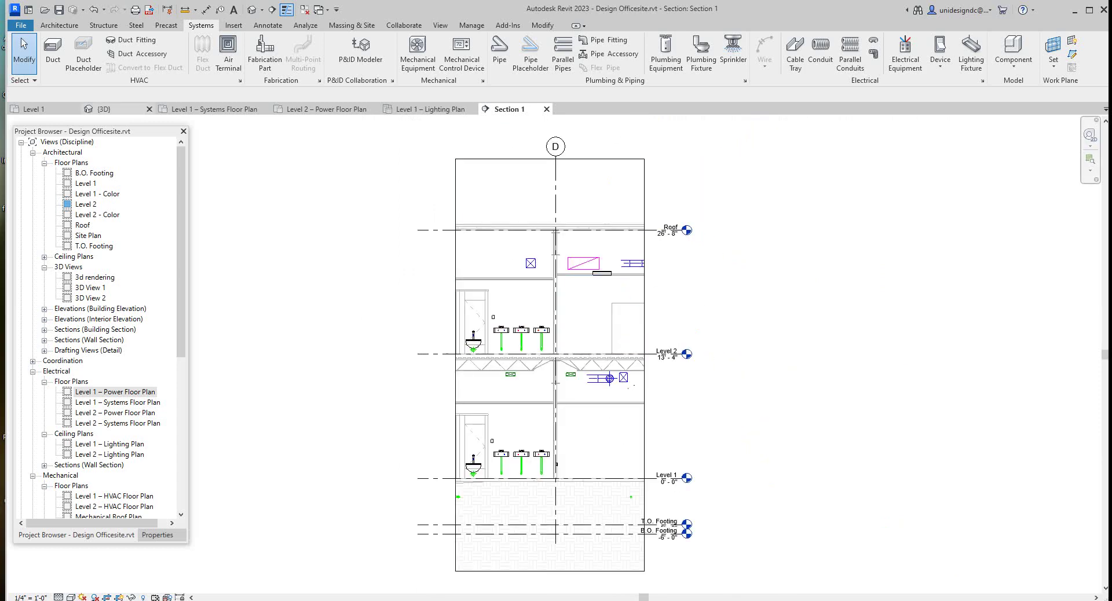
# Orient the 3D view to a building section that cuts across grids E to A.
pyautogui.click(104, 108)
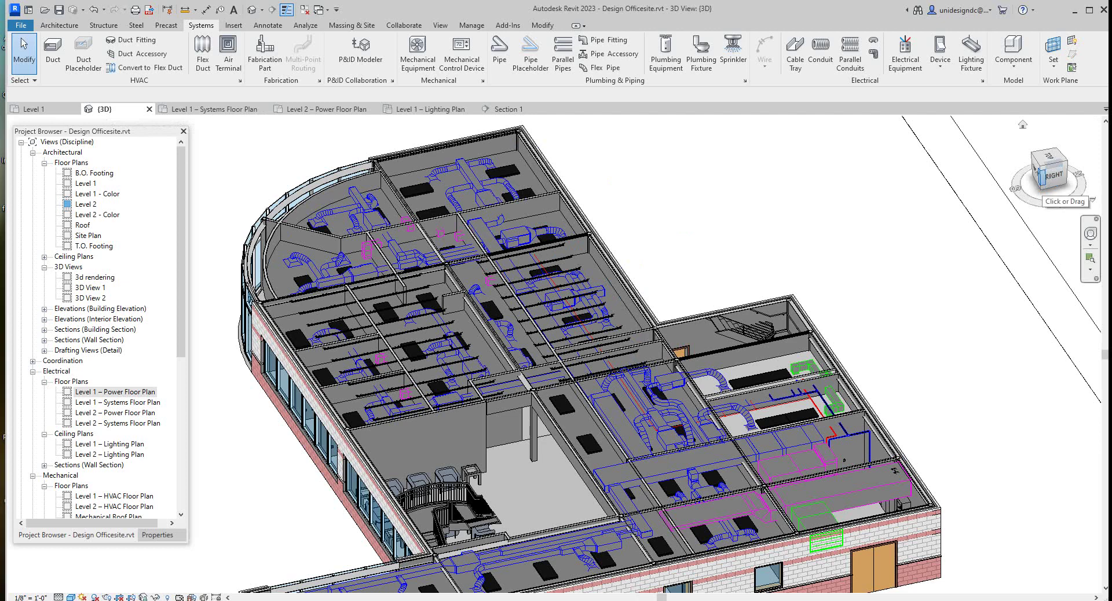
pyautogui.rightClick(1040, 183)
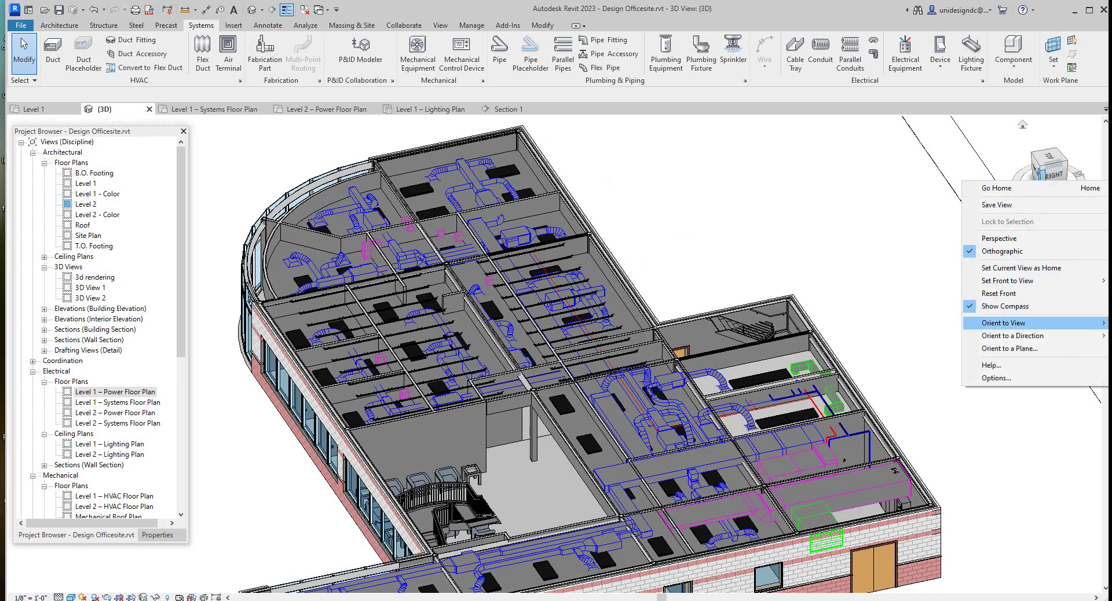
pyautogui.moveTo(1008, 323)
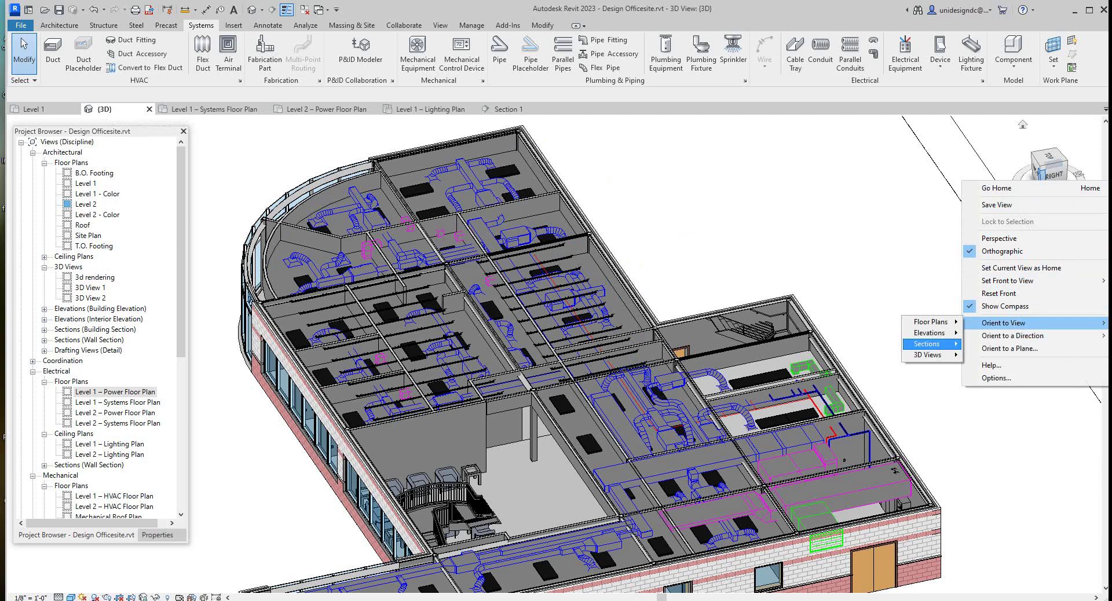
pyautogui.press('Escape')
pyautogui.press('Escape')
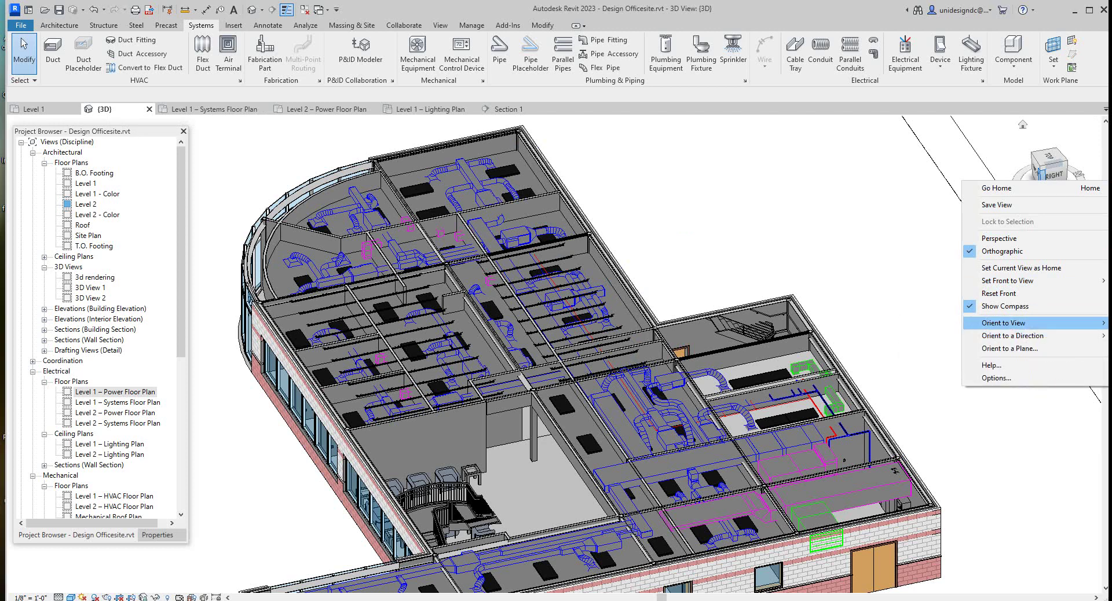
pyautogui.press('Down')
pyautogui.press('Right')
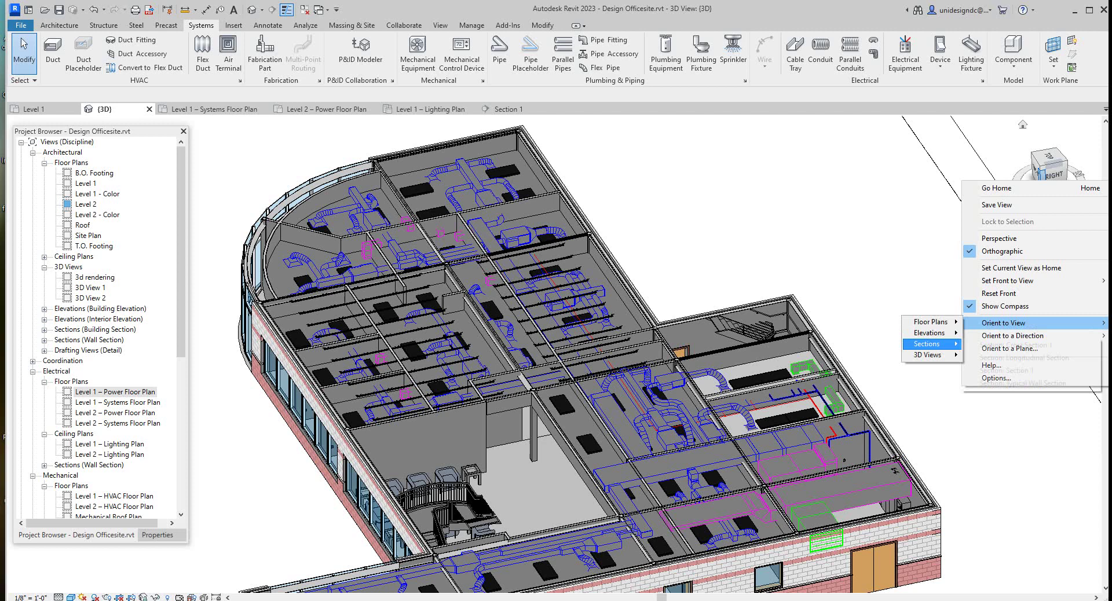
pyautogui.press('Return')
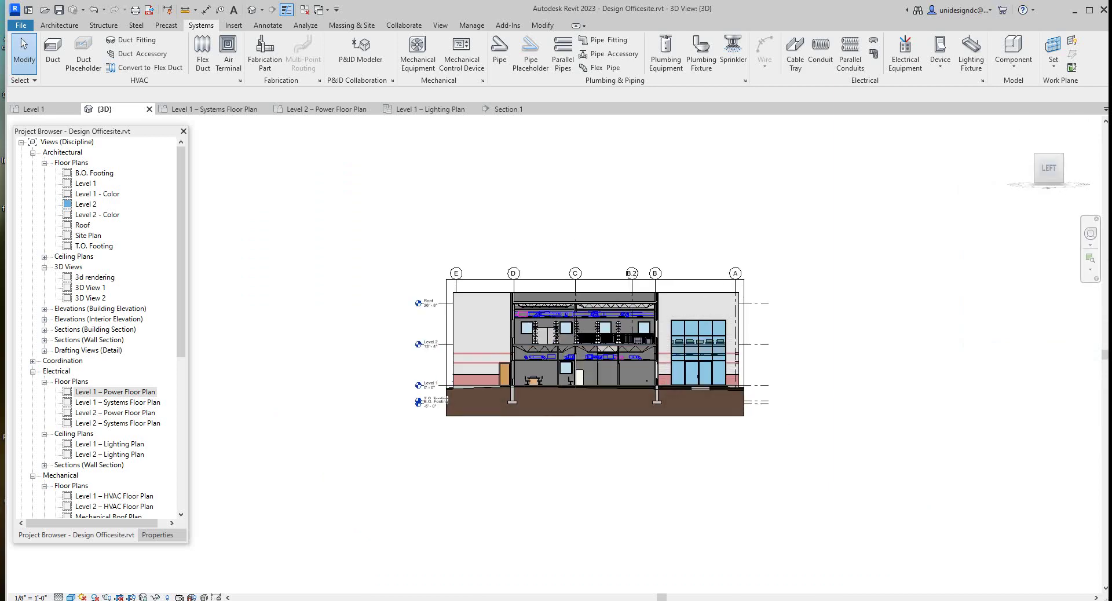
# Orbit the sectioned 3D view to inspect the ceiling spaces, and go back to the Level 1 – Lighting Plan.
pyautogui.scroll(2, 593, 344)
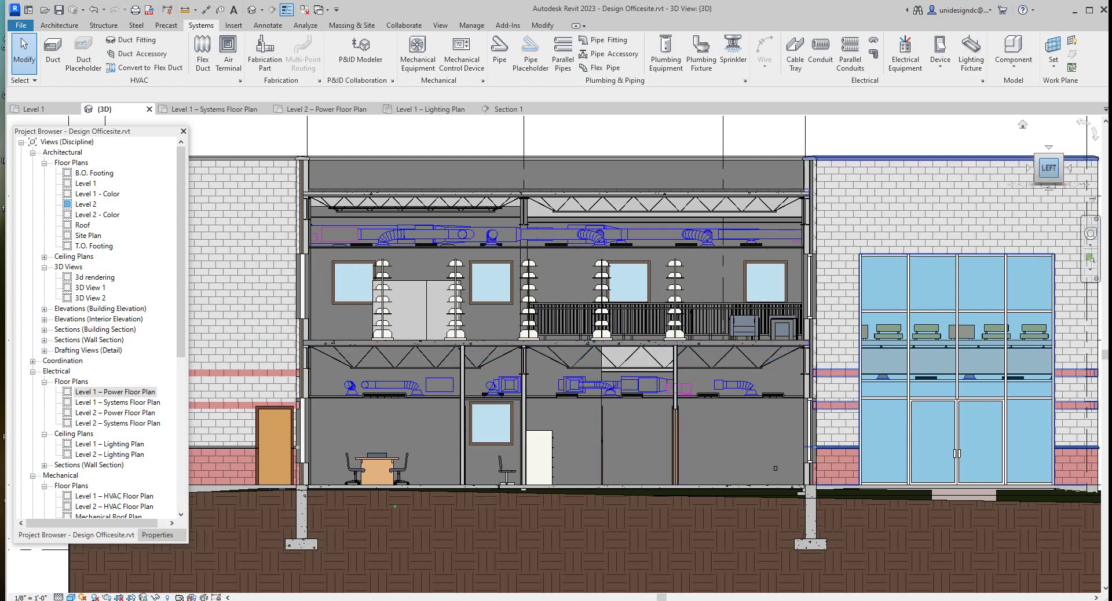
pyautogui.moveTo(1048, 168)
pyautogui.mouseDown()
pyautogui.moveTo(1046, 201)
pyautogui.moveTo(1048, 162)
pyautogui.mouseUp()
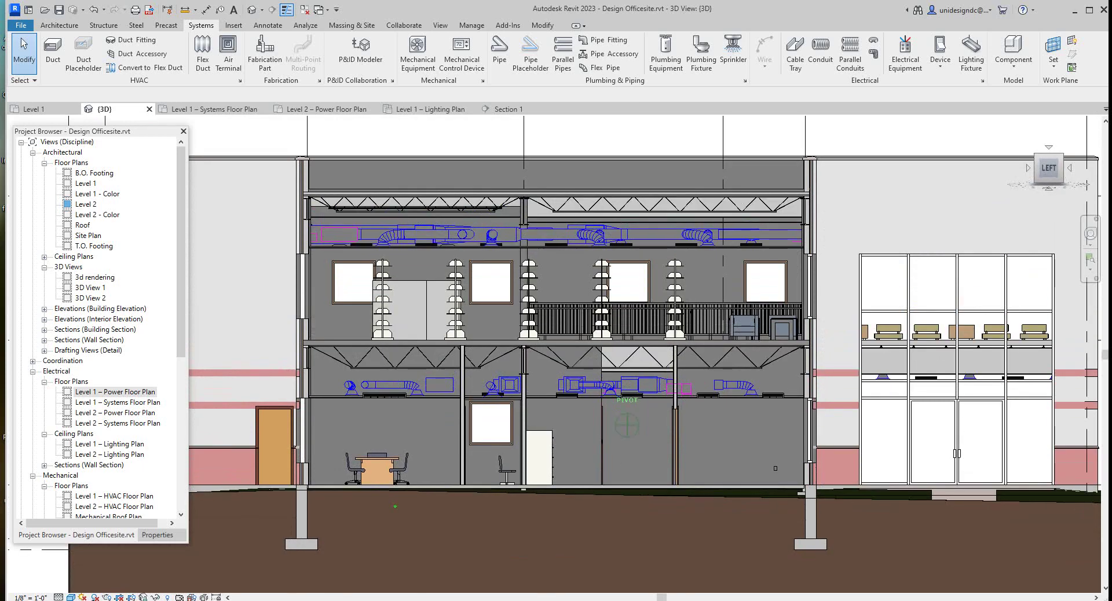
pyautogui.moveTo(627, 425)
pyautogui.keyDown('shift'); pyautogui.mouseDown(button='middle')
pyautogui.moveTo(613, 440)
pyautogui.moveTo(615, 426)
pyautogui.moveTo(614, 468)
pyautogui.moveTo(615, 426)
pyautogui.moveTo(671, 428)
pyautogui.mouseUp(button='middle'); pyautogui.keyUp('shift')
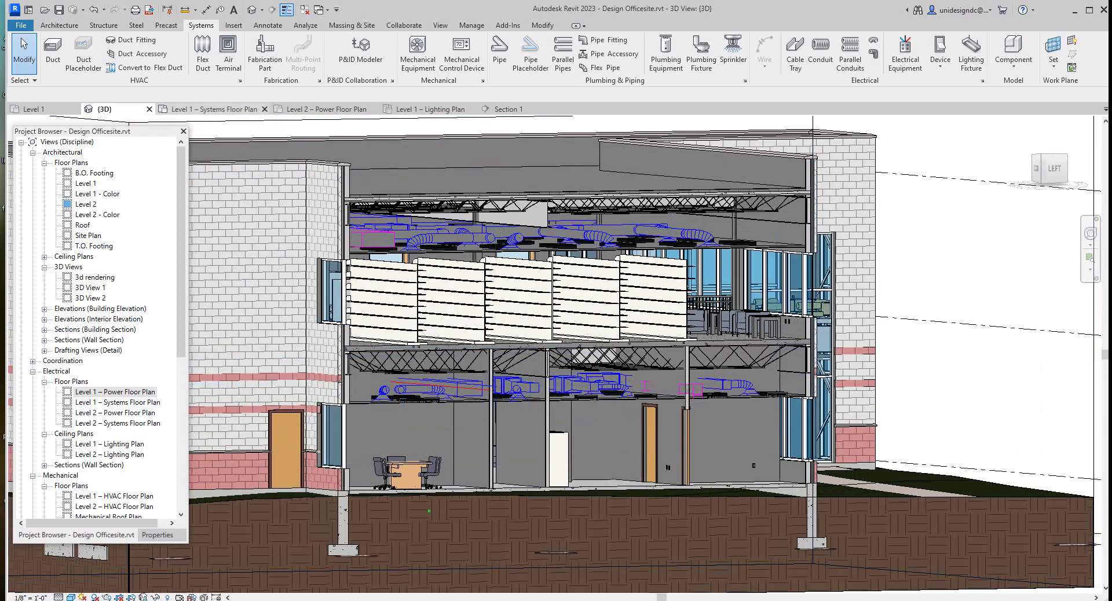
pyautogui.click(406, 109)
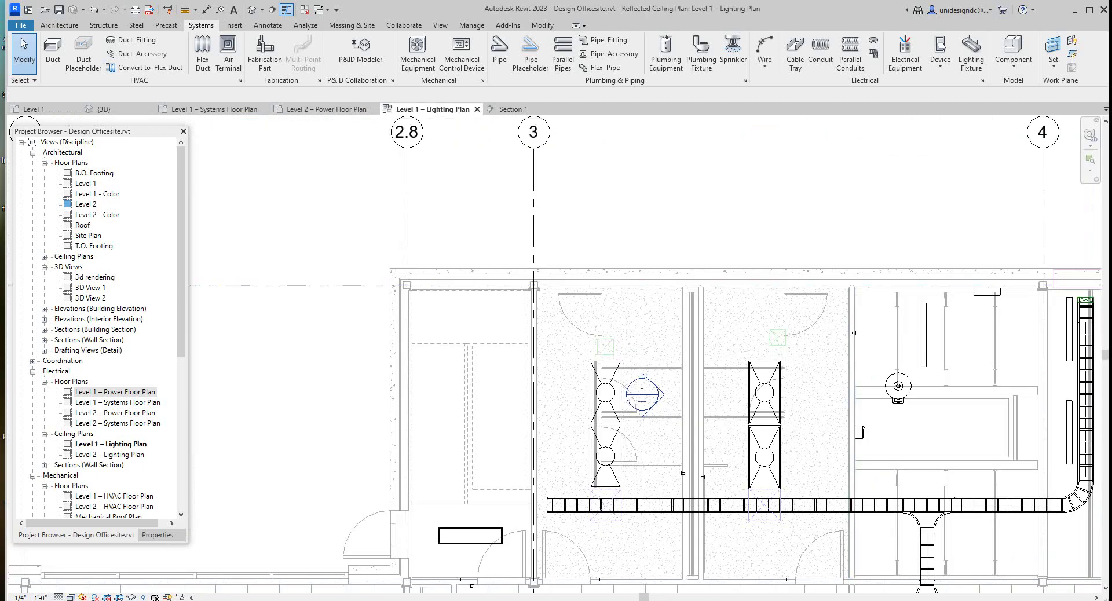
pyautogui.scroll(-4, 693, 226)
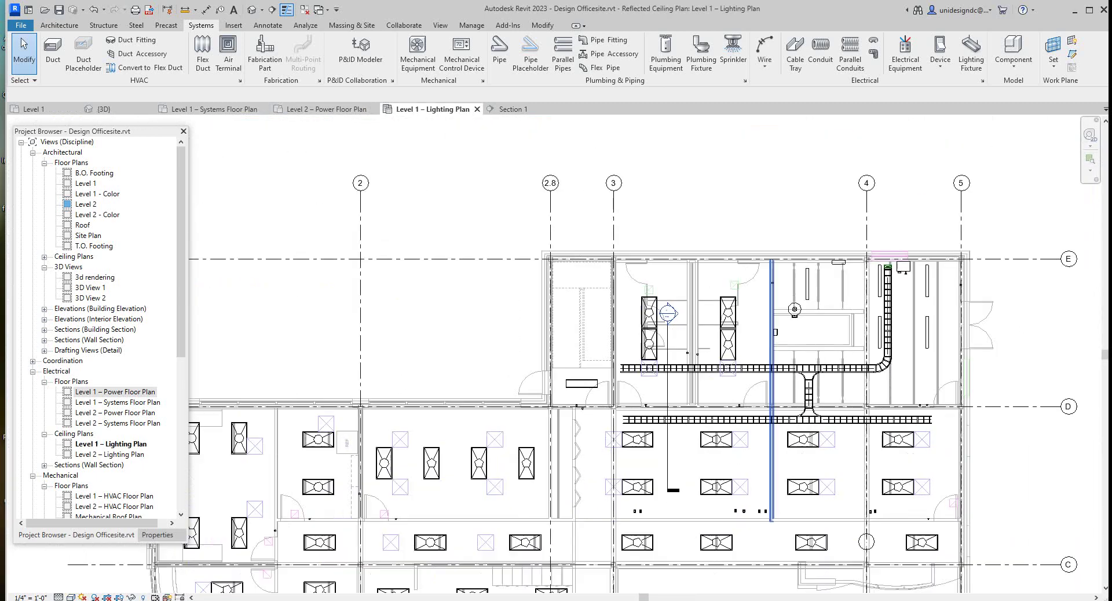